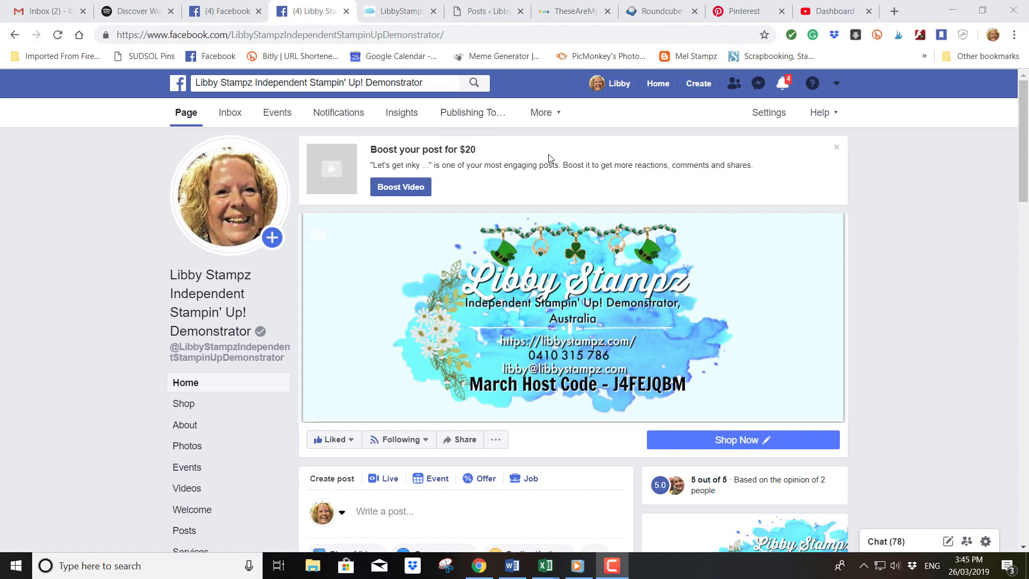
- Find the live video post "Let's get inky with scrapbooking and butterflies" on the page, open the video and pause it
scroll(998, 352, "down", 5)
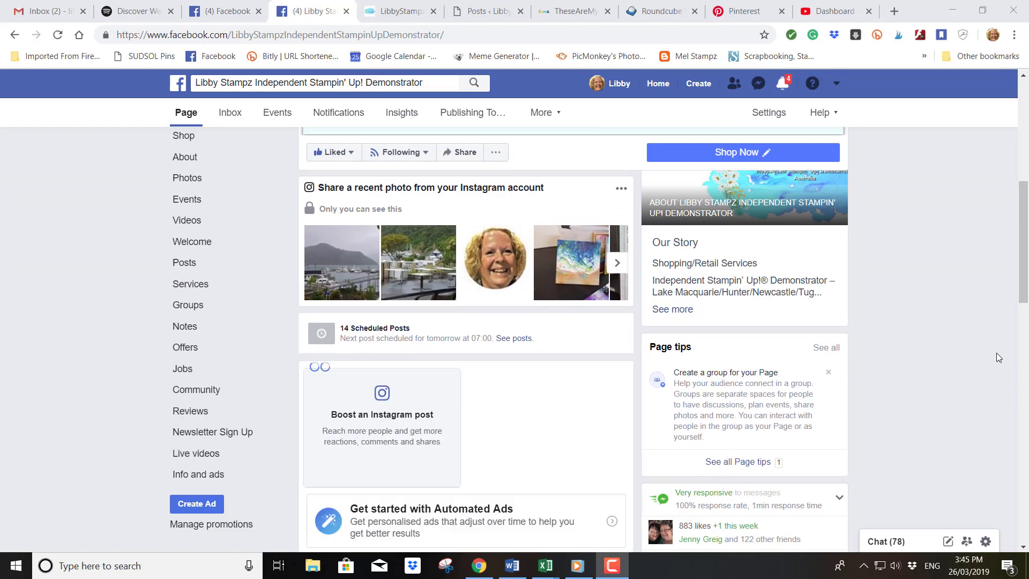
scroll(996, 352, "down", 5)
scroll(992, 352, "down", 11)
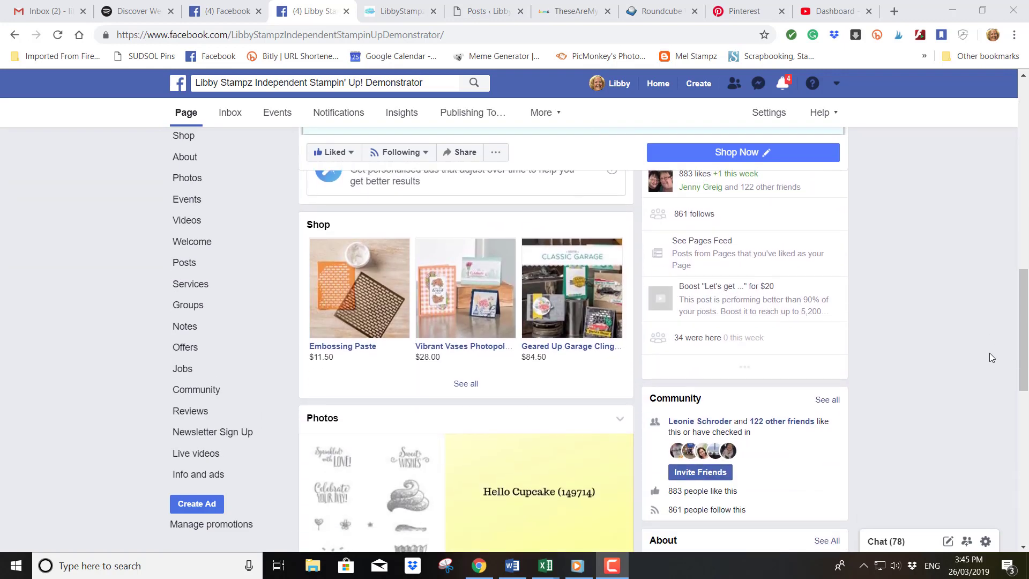
scroll(987, 352, "down", 2)
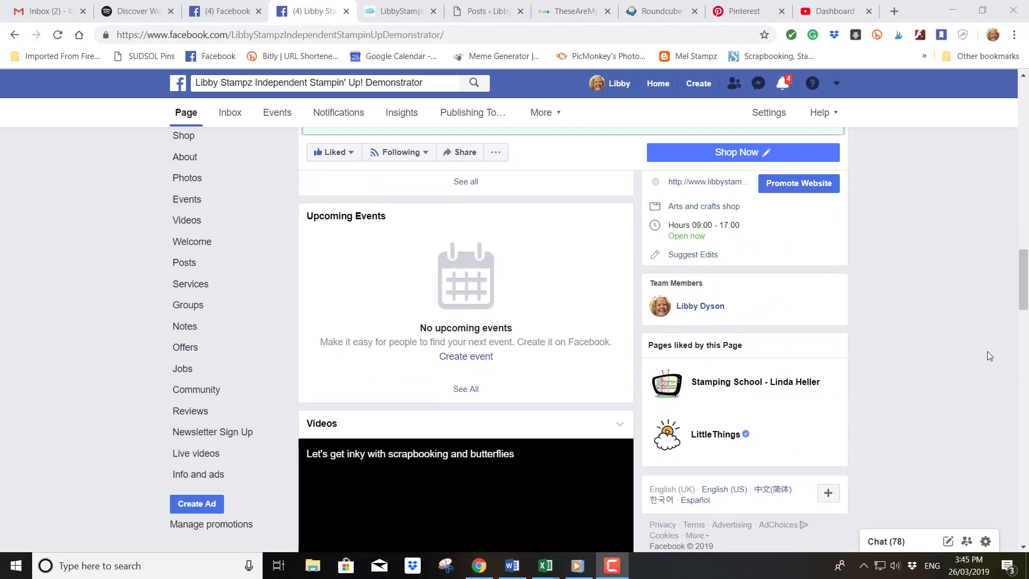
scroll(987, 352, "down", 5)
scroll(987, 352, "down", 7)
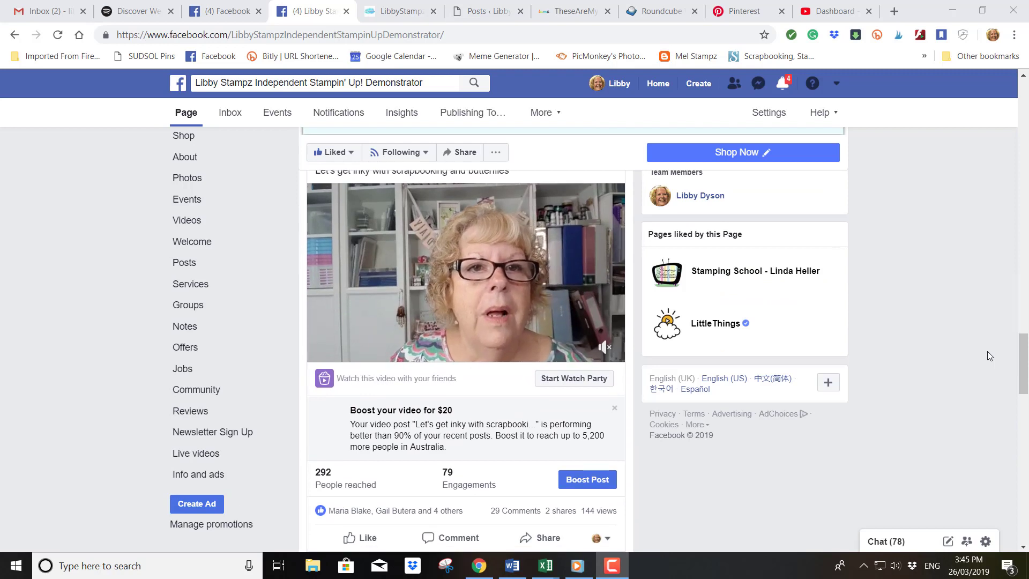
scroll(988, 351, "up", 1)
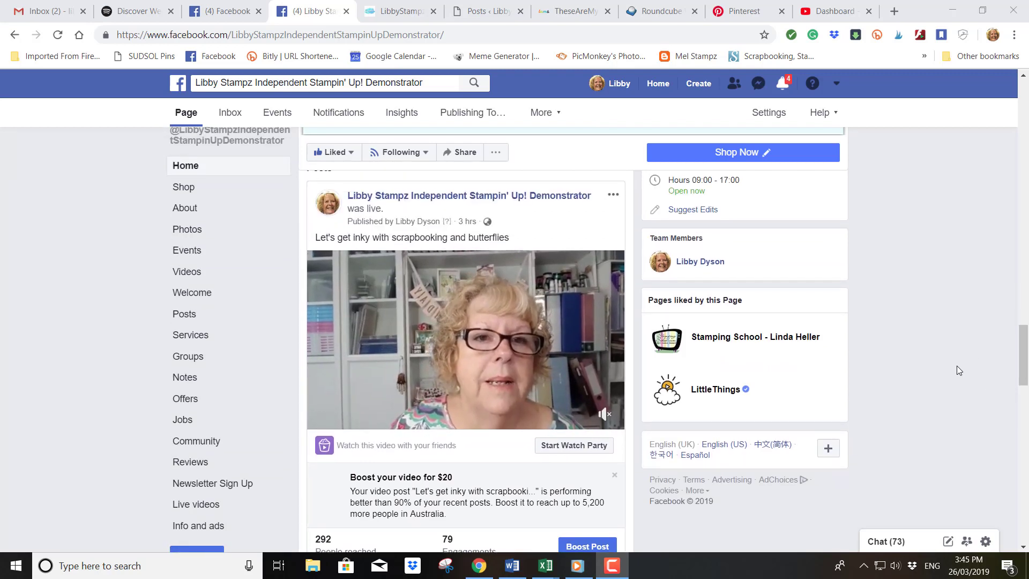
left_click(490, 363)
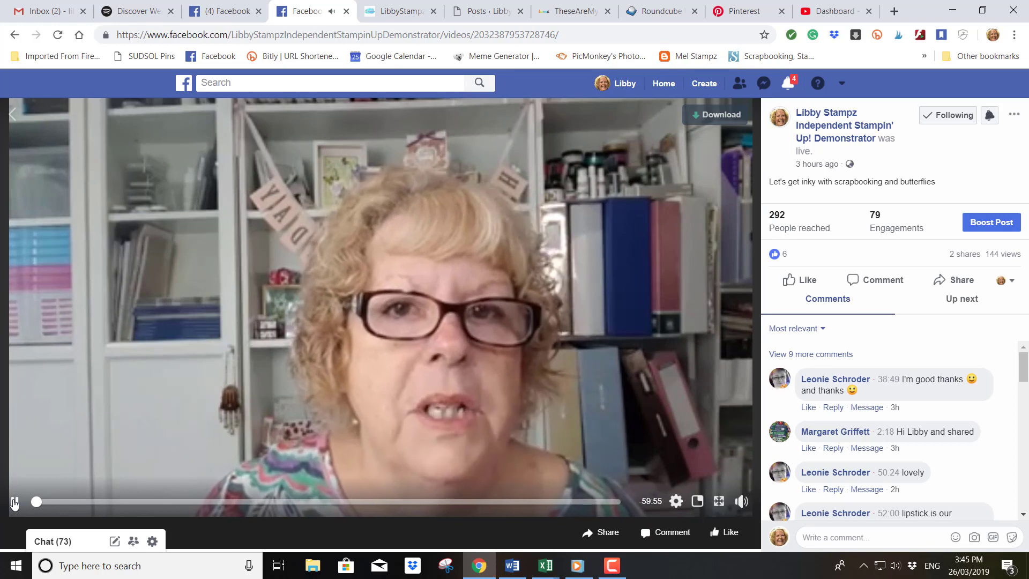
left_click(15, 503)
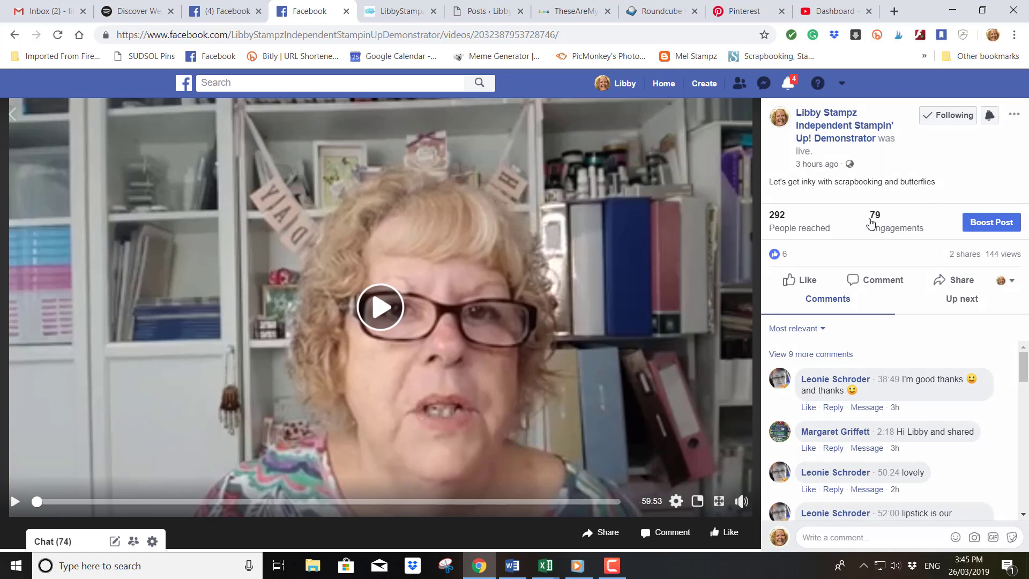
- Edit the video to use the Facebook_Replay image showing the scrapbook page as its custom thumbnail, and save the change
left_click(1014, 118)
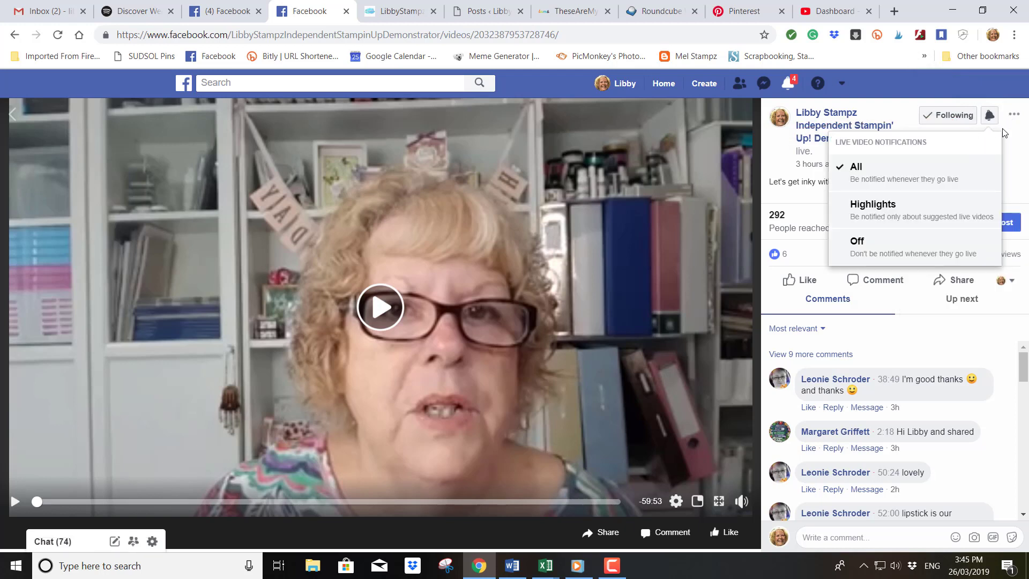
left_click(1018, 121)
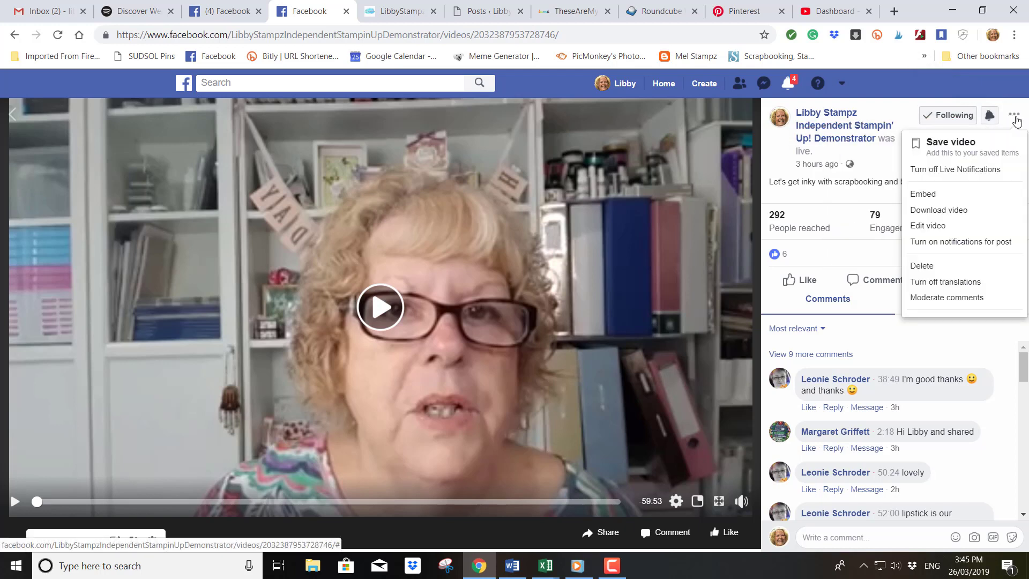
left_click(942, 226)
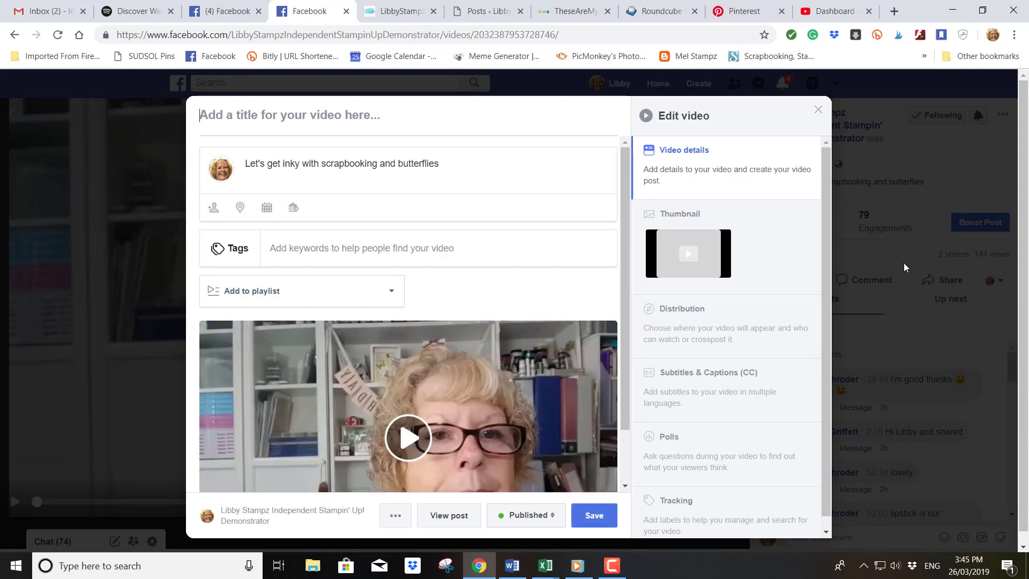
left_click(690, 258)
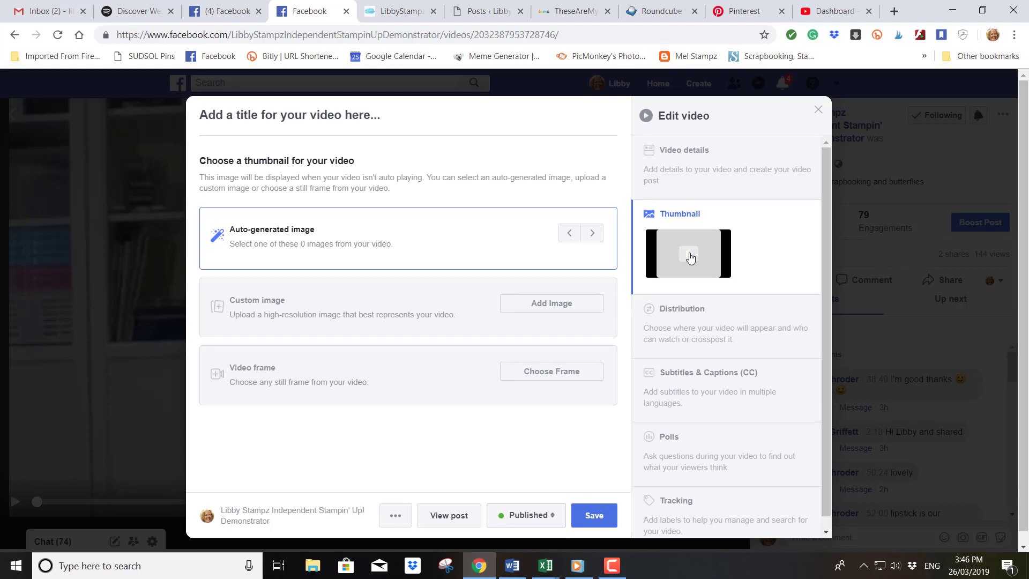
left_click(555, 305)
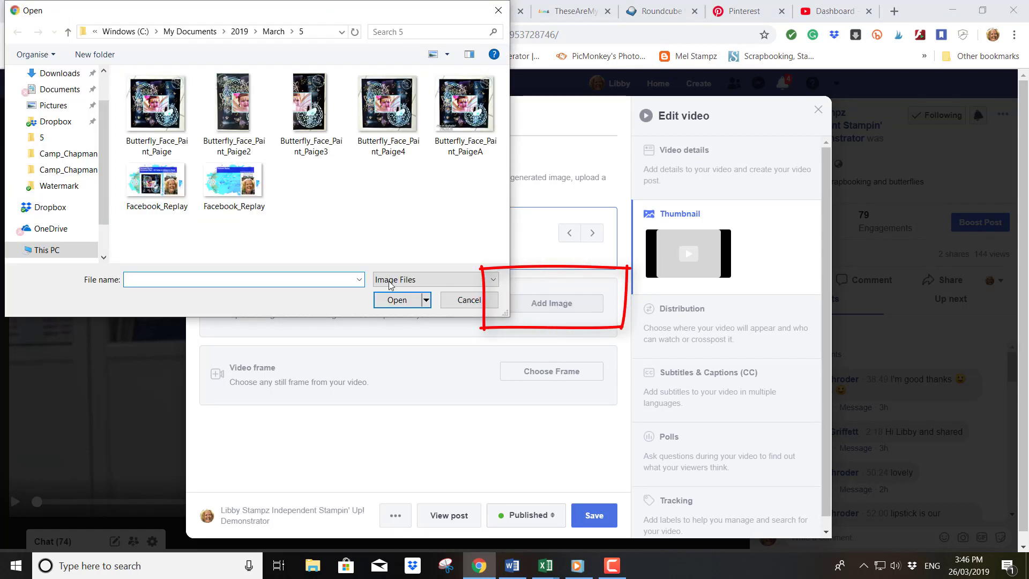
double_click(154, 189)
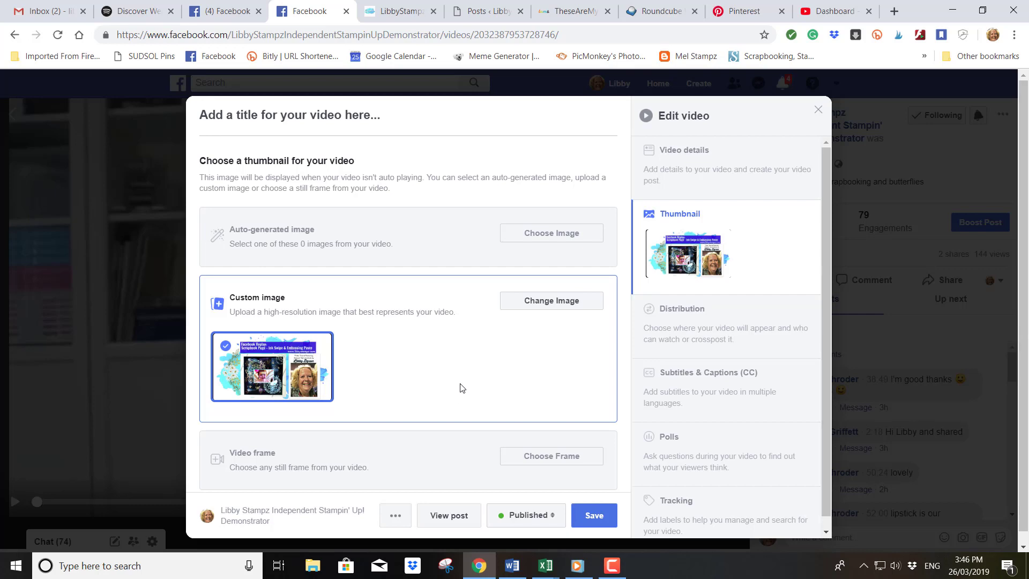
left_click(593, 516)
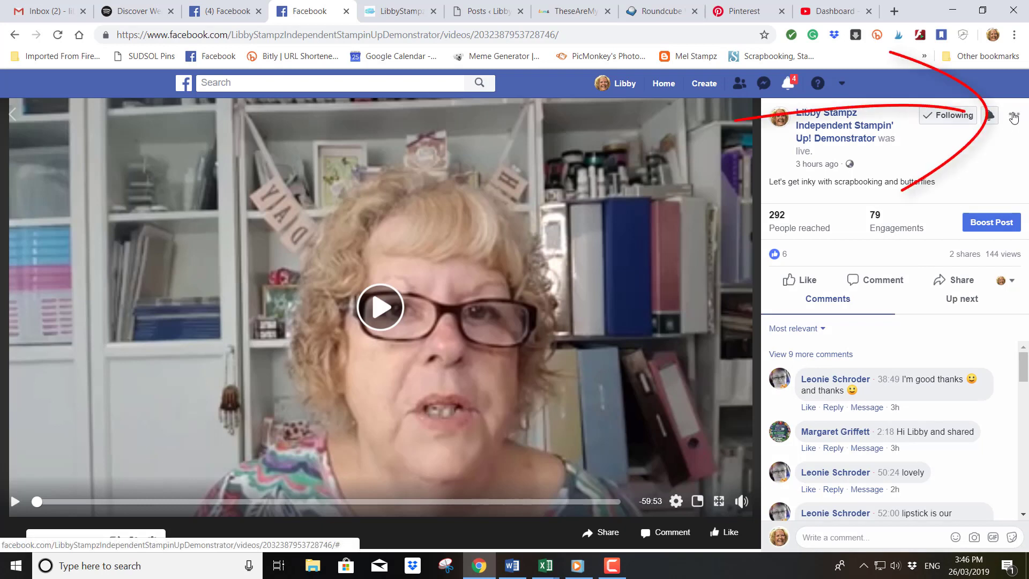
- Reopen the video for editing, then switch to Word and copy the Facebook Live text from "Products available in my online store" through the newsletter sign-up line
left_click(1014, 116)
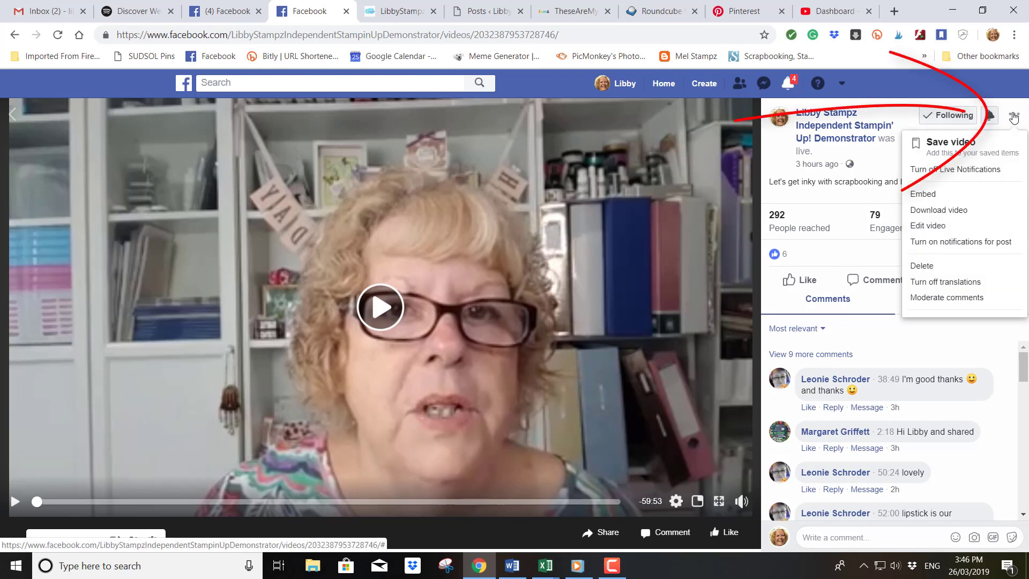
left_click(938, 226)
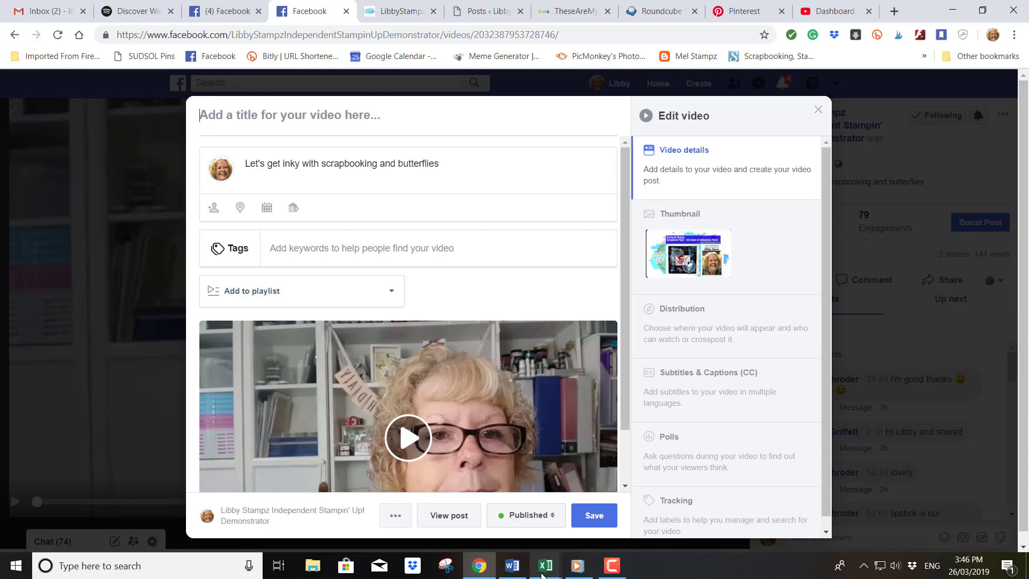
mouse_move(525, 569)
left_click(516, 526)
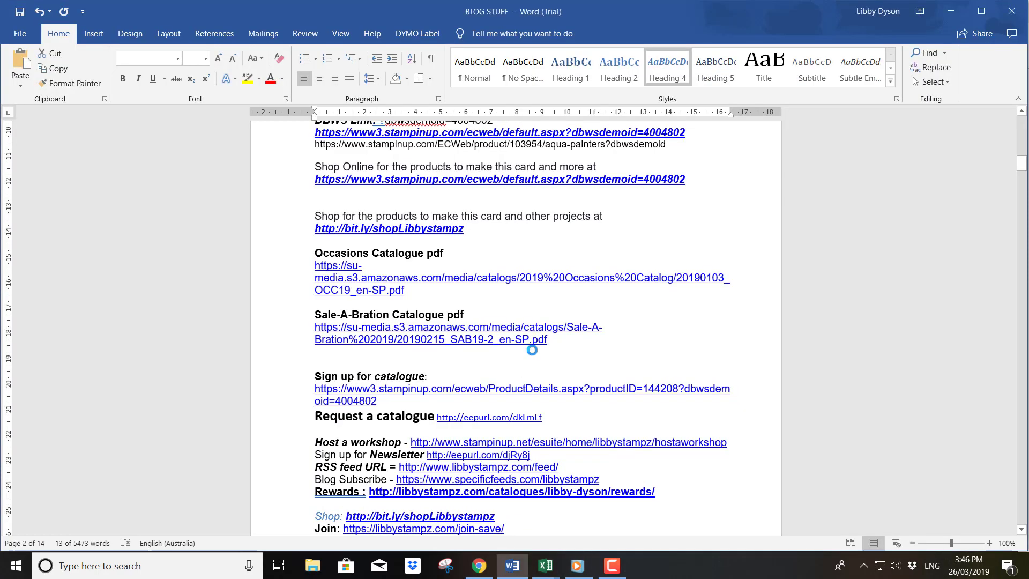
scroll(538, 293, "down", 10)
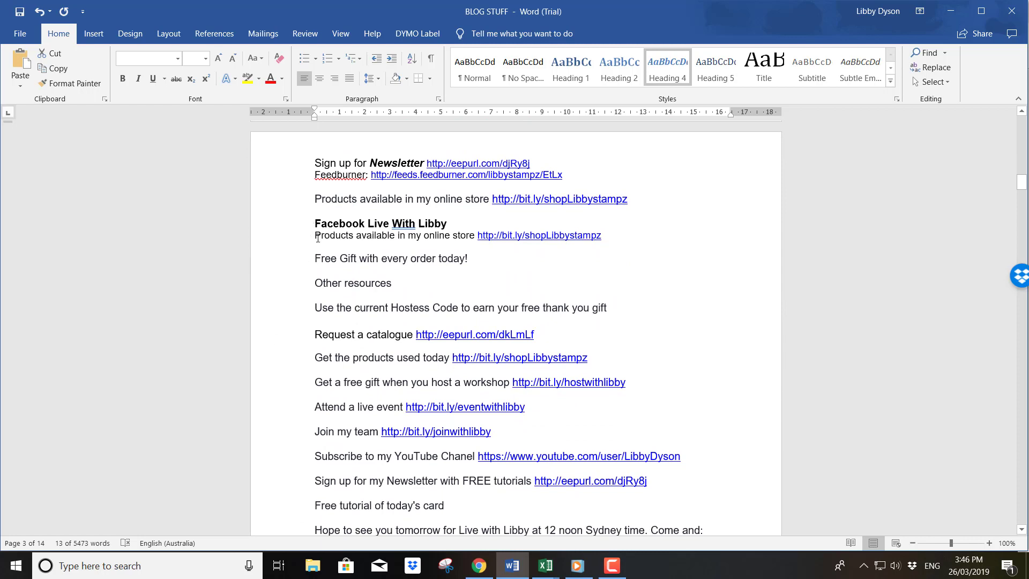
left_click_drag(314, 237, 430, 492)
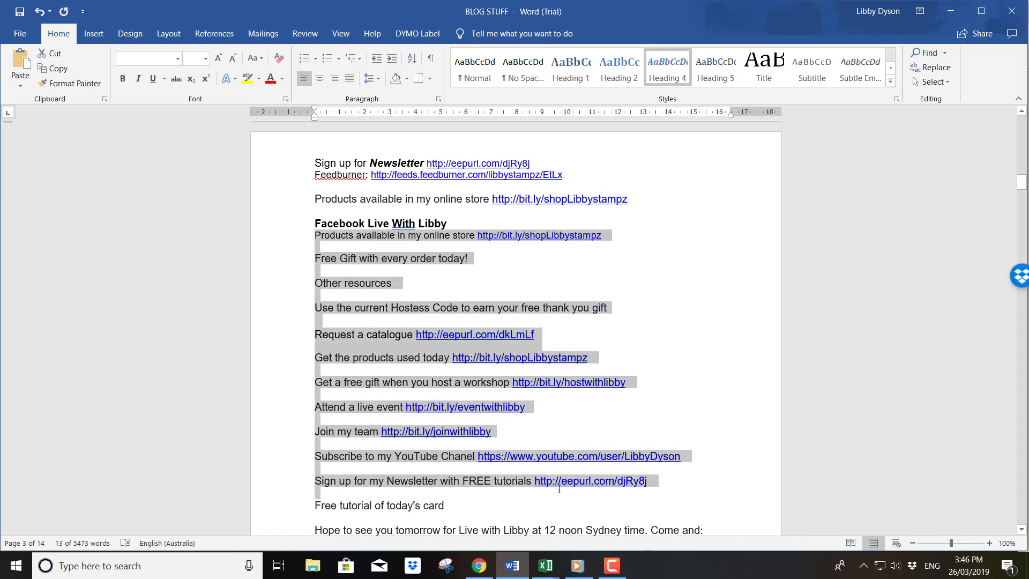
left_click_drag(665, 483, 665, 481)
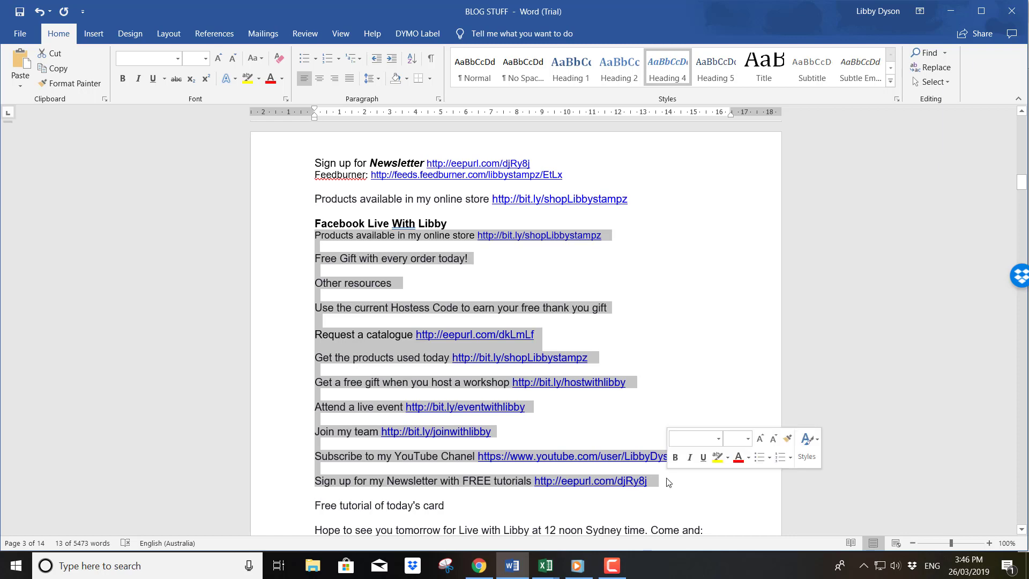
right_click(369, 344)
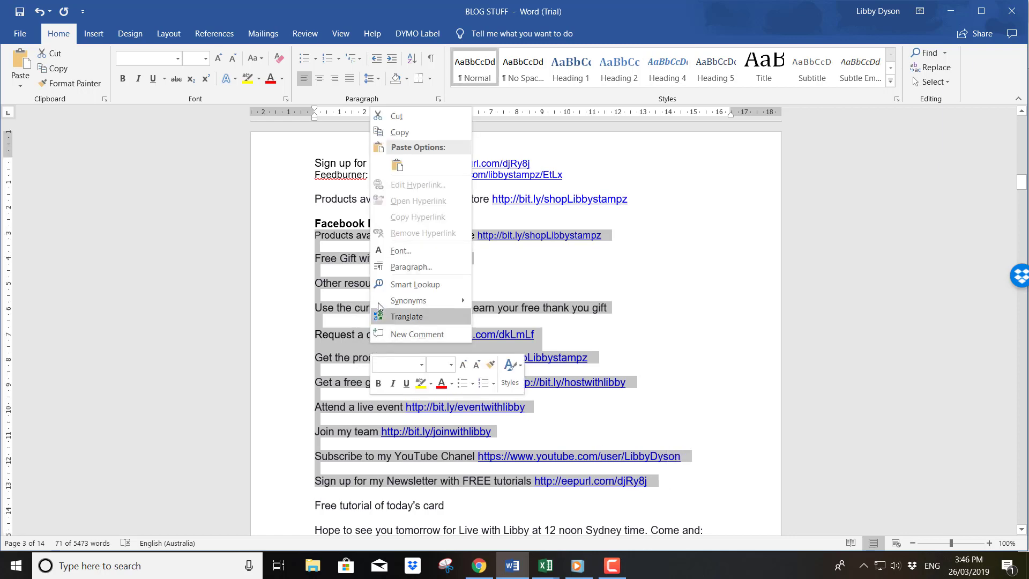
left_click(404, 134)
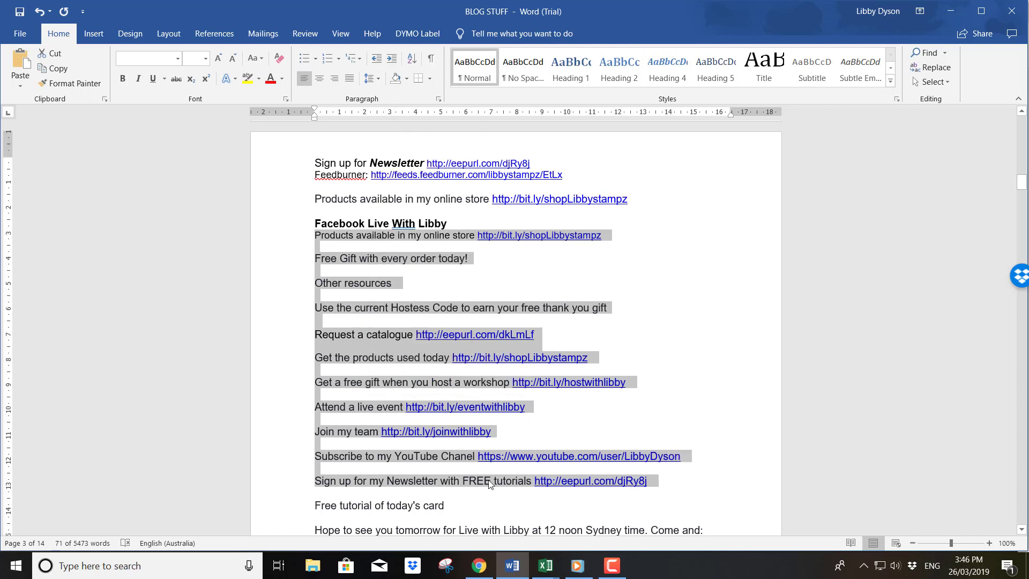
- Switch back to Facebook in Chrome, end the video description with a full stop and paste the copied text below a blank line
left_click(482, 569)
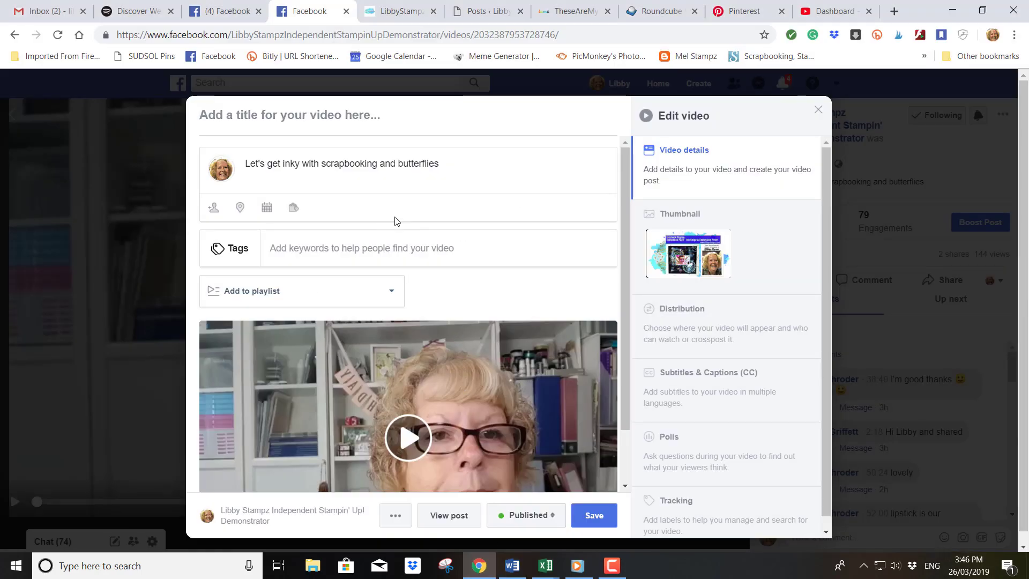
left_click(454, 166)
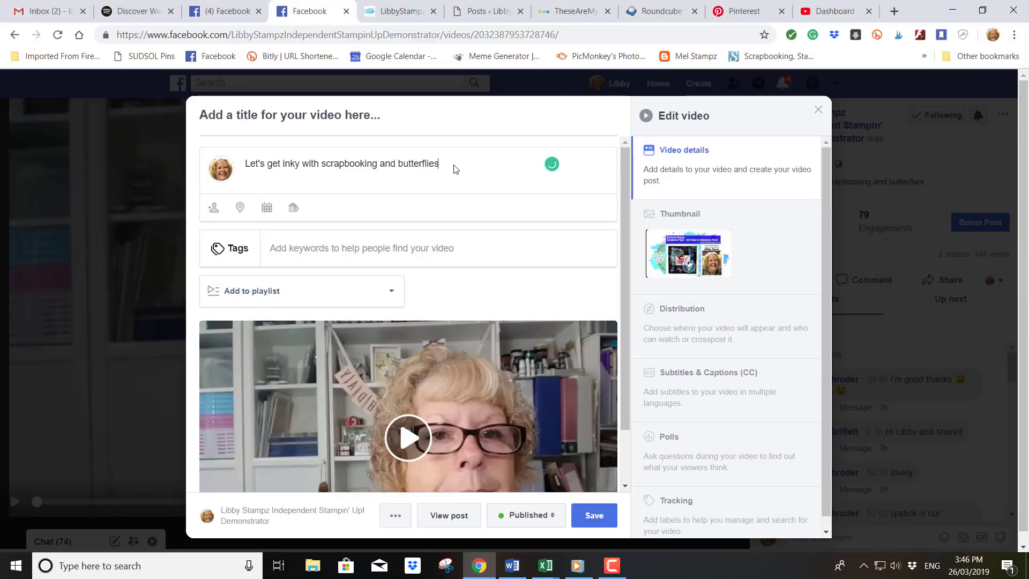
type(".")
key("Return")
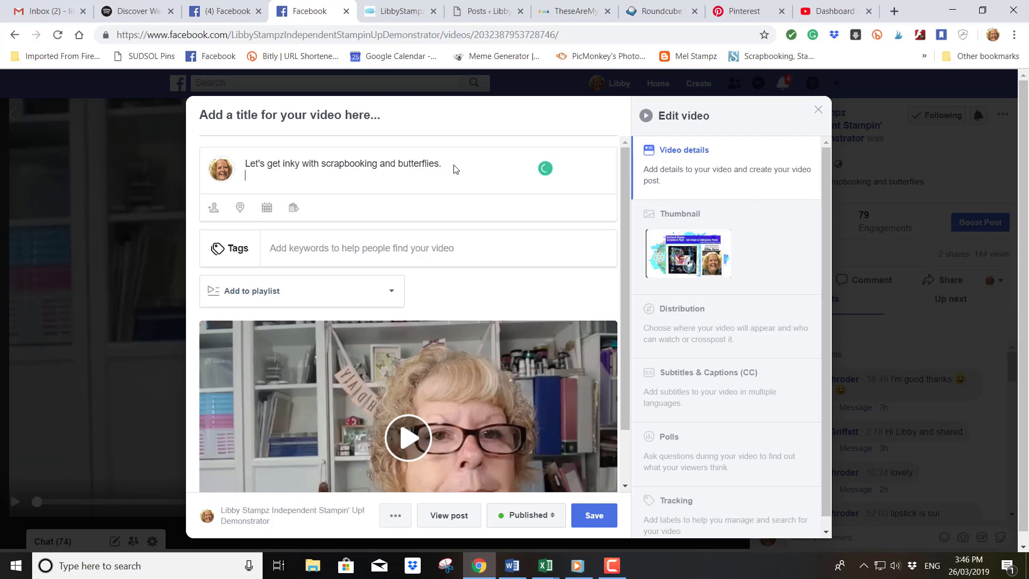
key("Return")
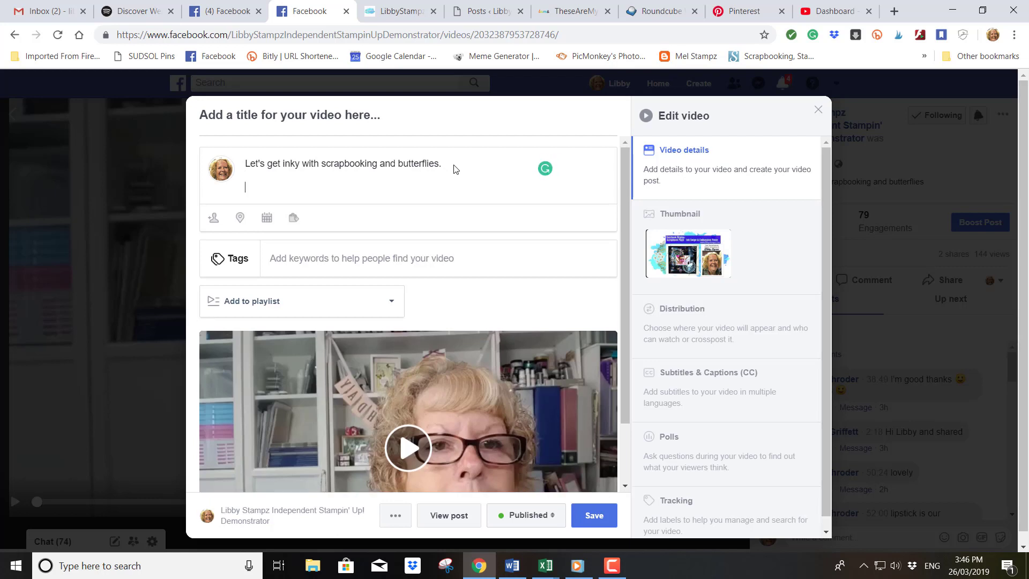
key("ctrl+v")
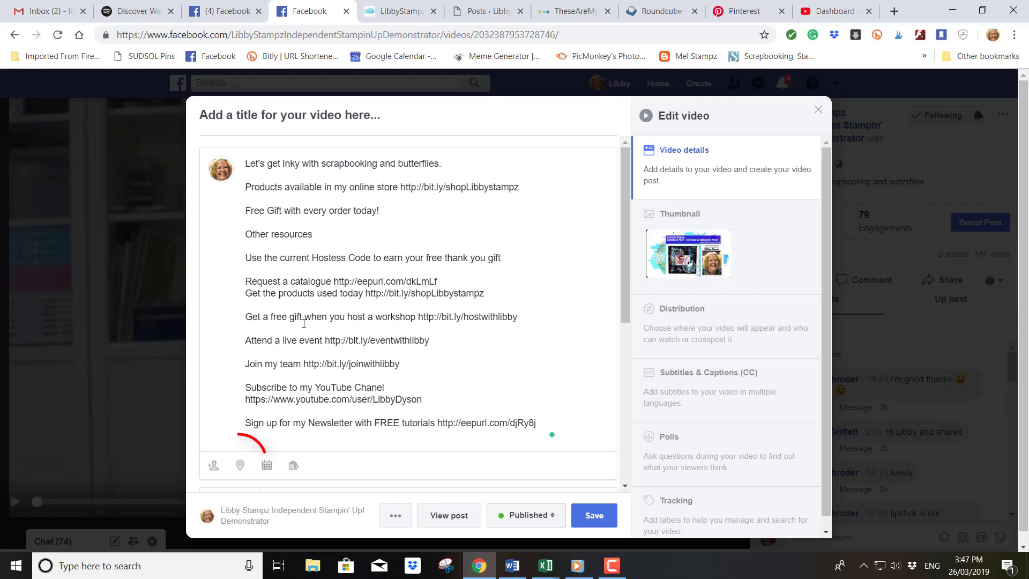
- Set the video's location to the Libby Stampz Independent Stampin' Up! Demonstrator page in Bonnells Bay
left_click(238, 467)
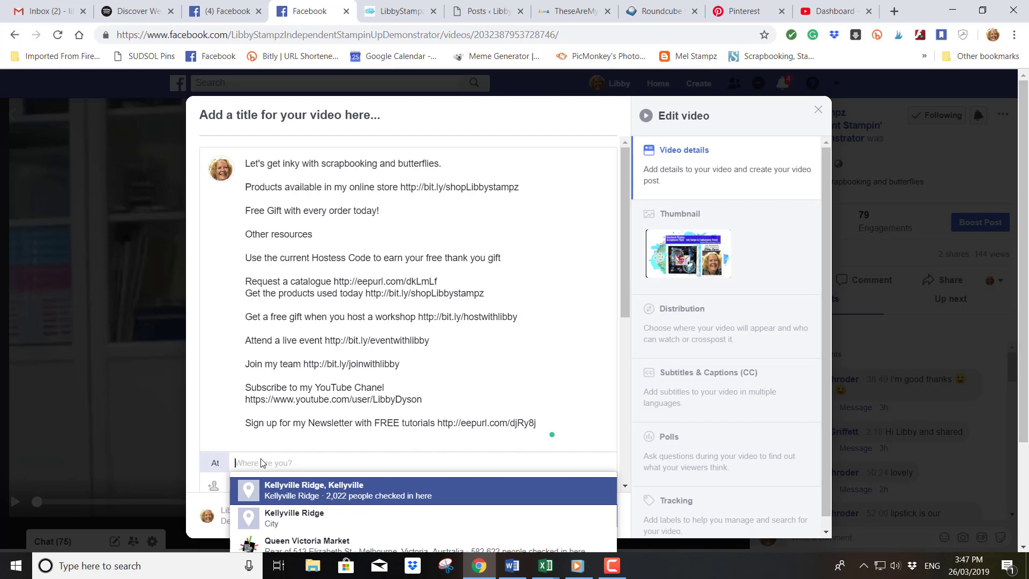
type("Li")
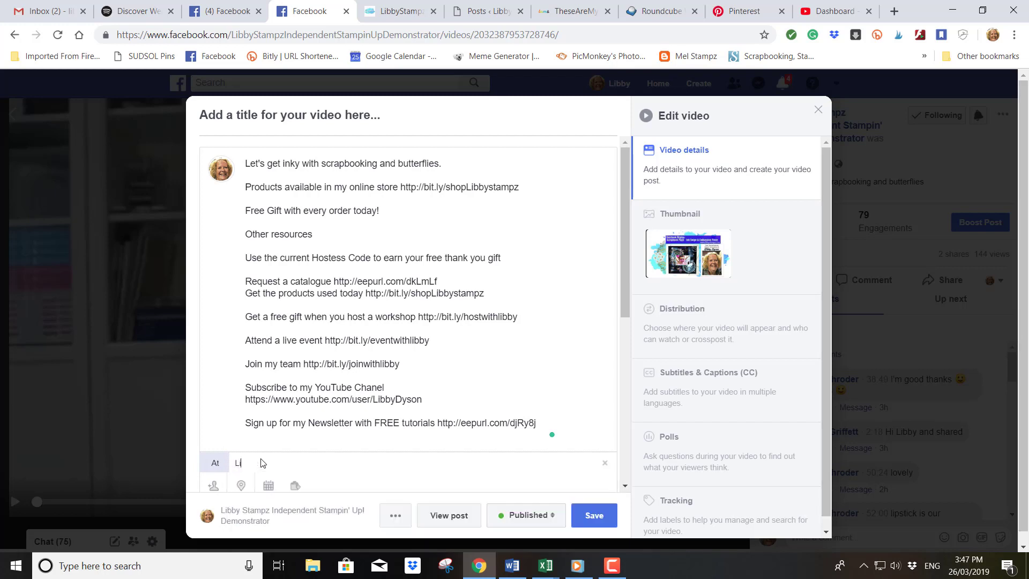
type("bby Sta")
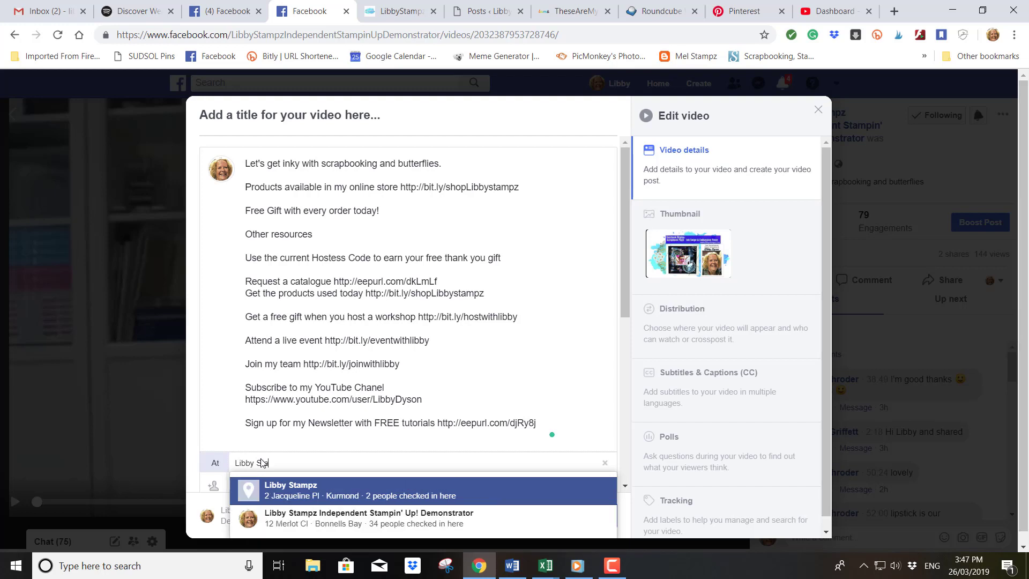
type("mpz")
left_click(333, 523)
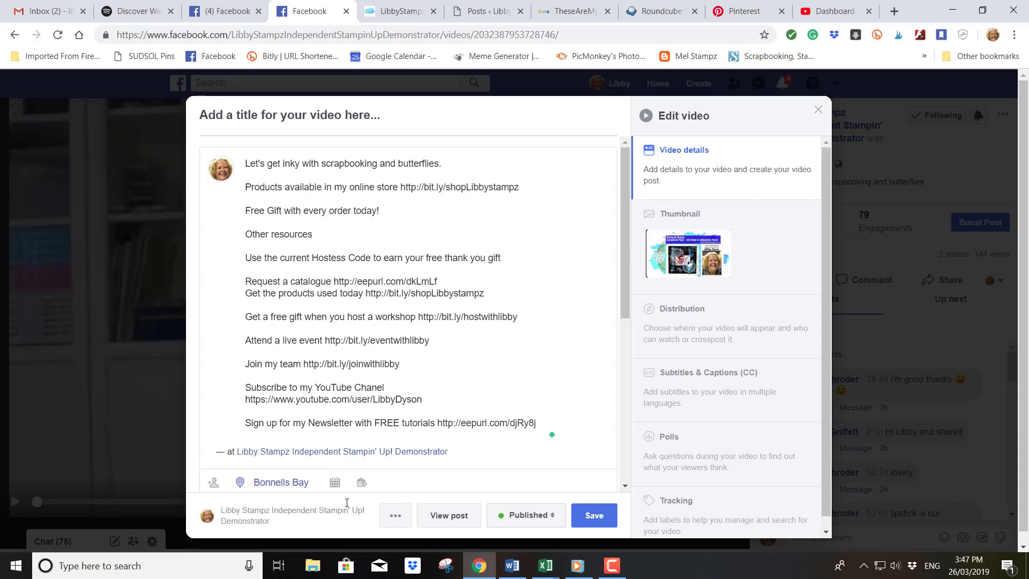
- Add the keyword tag "scrapbook" to the video
scroll(463, 446, "down", 2)
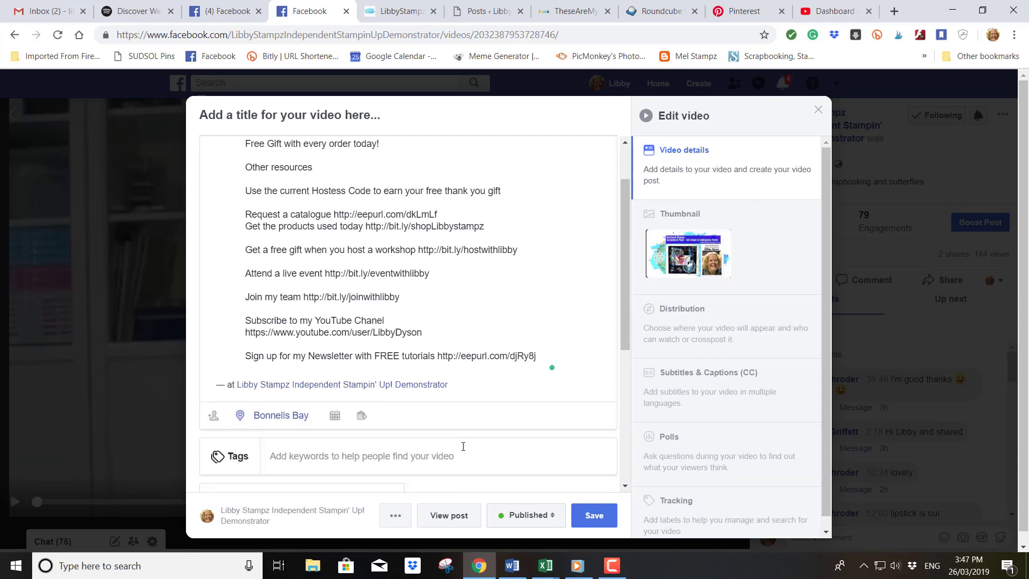
left_click(294, 461)
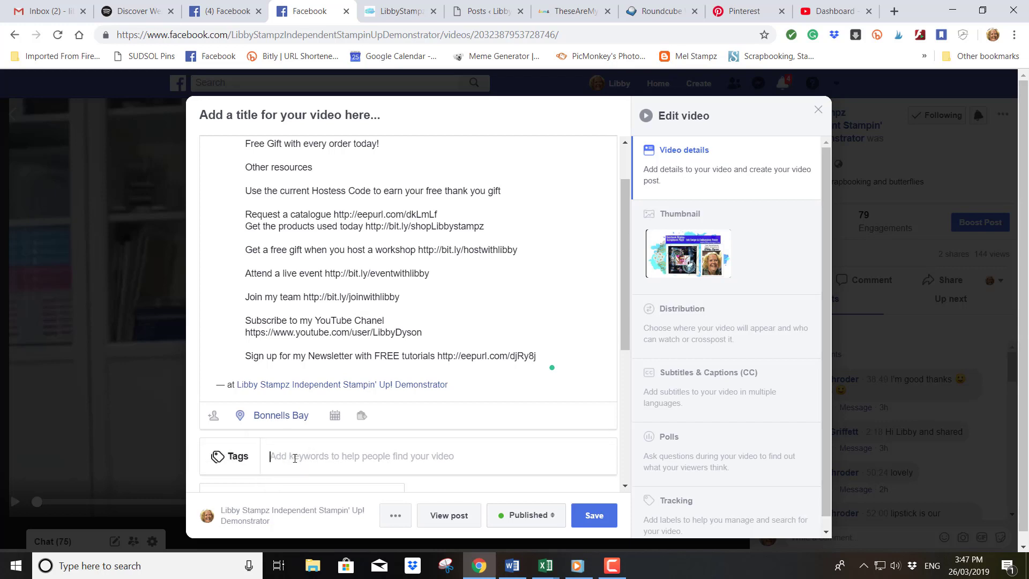
type("scrap")
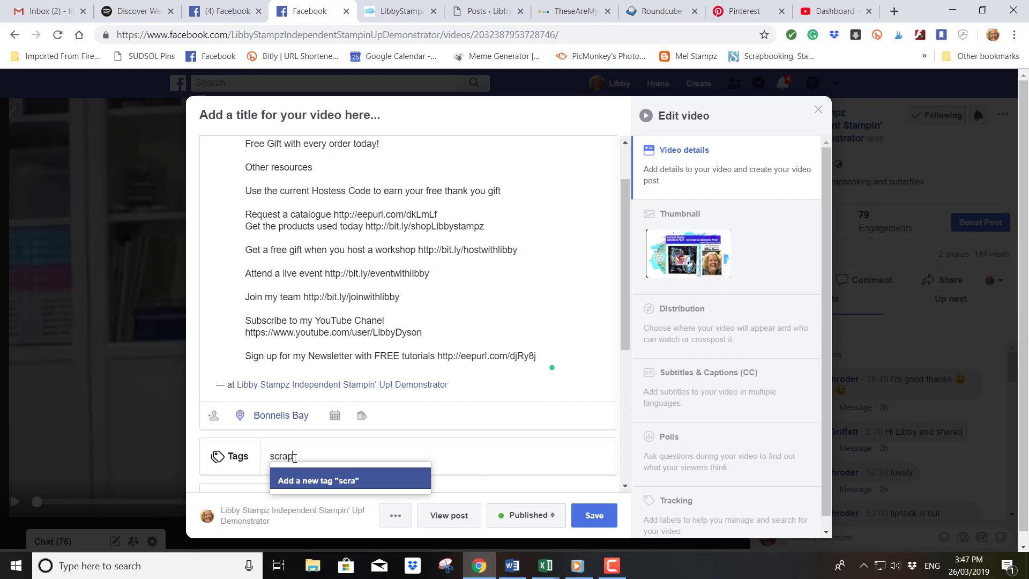
type("book")
left_click(310, 482)
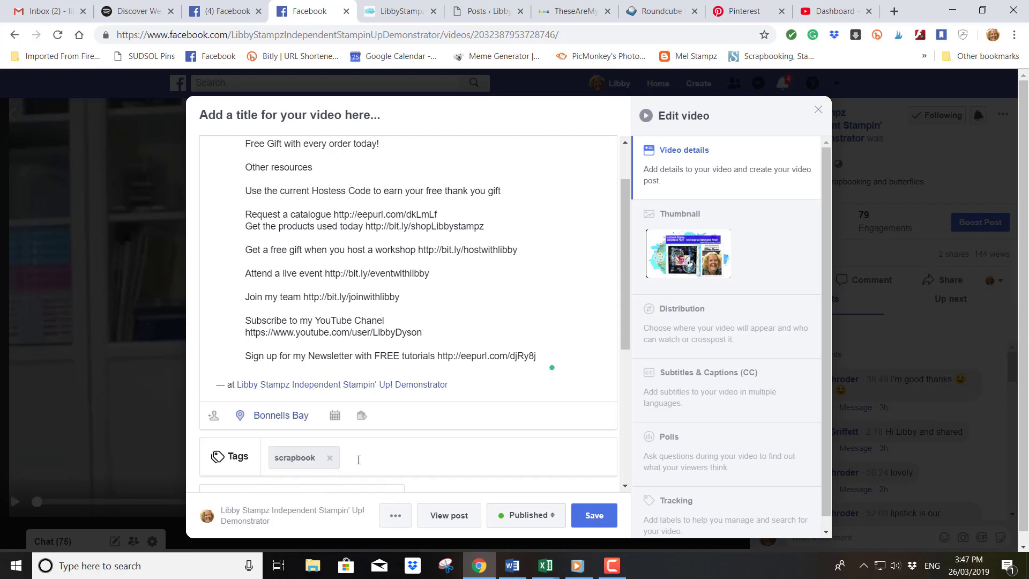
- Add the keyword tags "ink swipe technique" and "embossing paste" to the video
type("ink swipe")
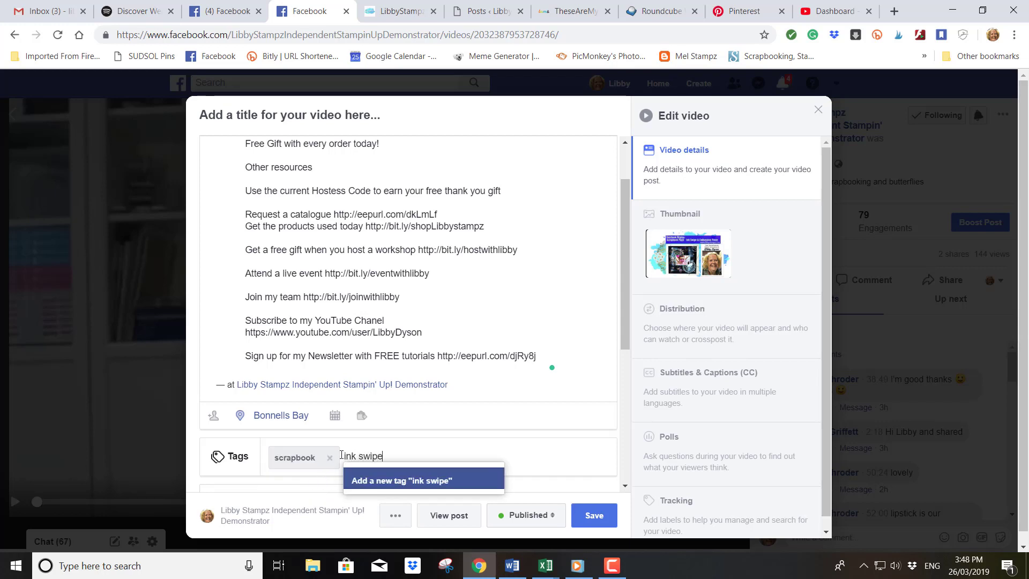
type(" technique")
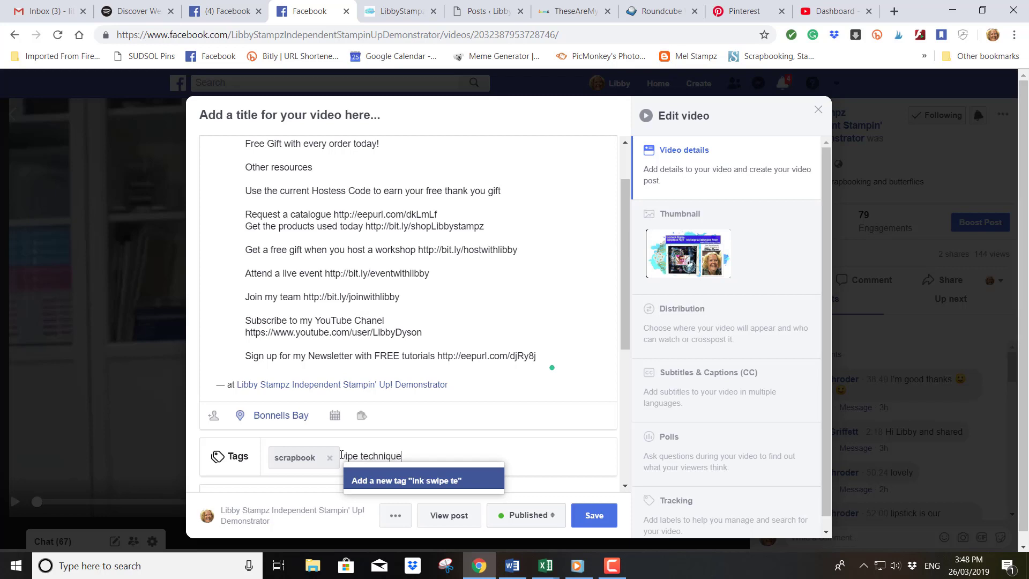
left_click(408, 481)
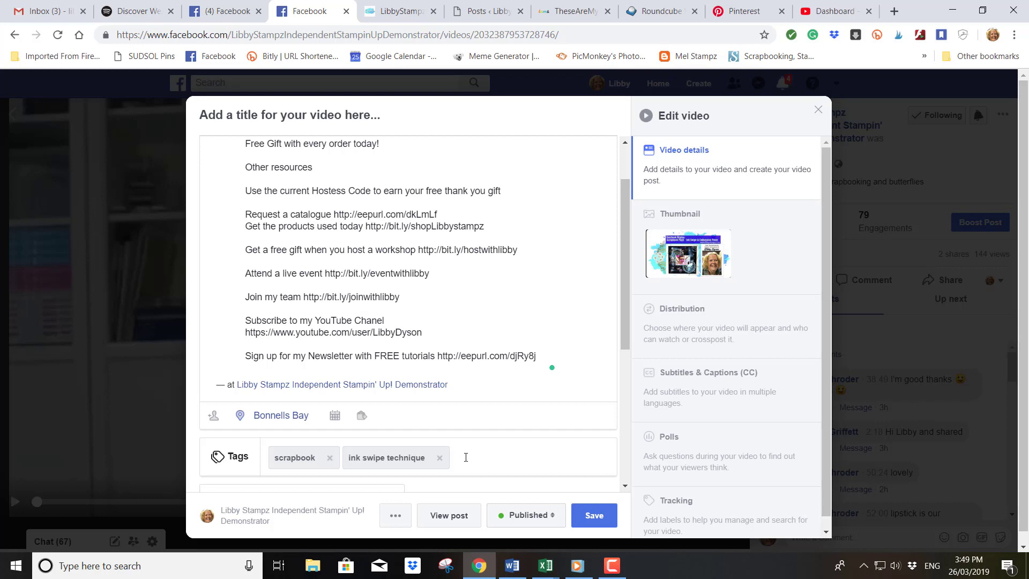
type("embossin")
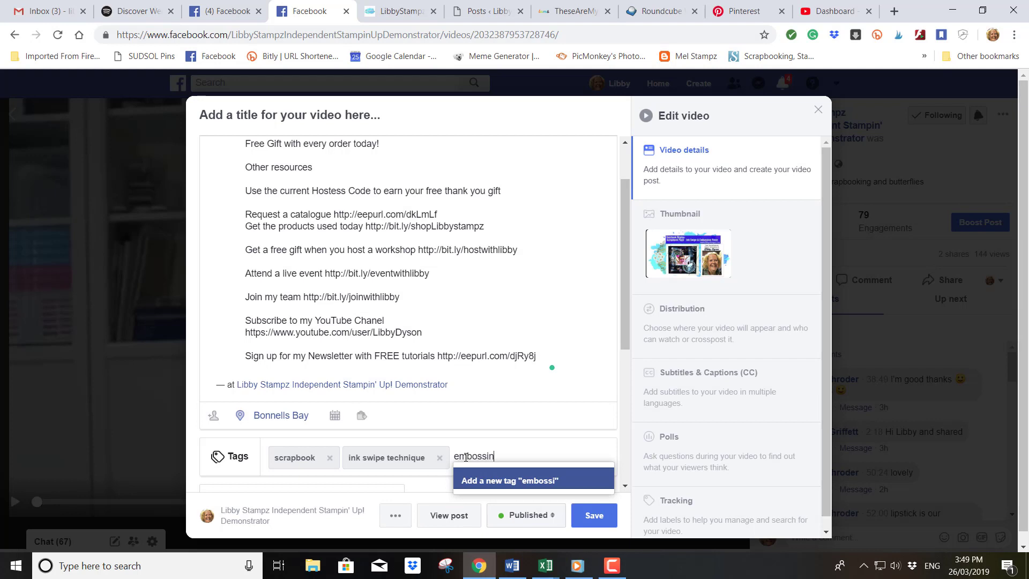
type("g paste")
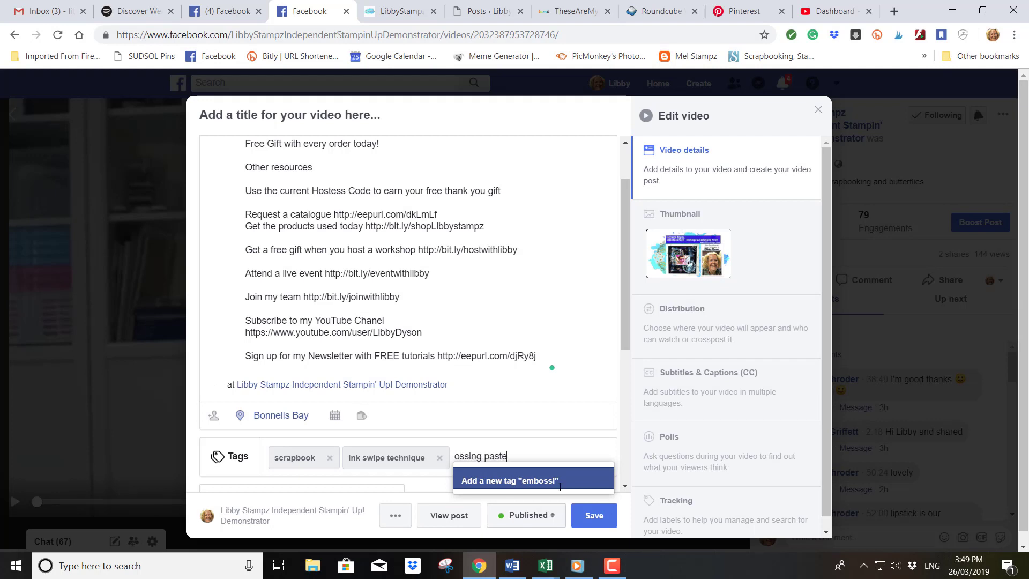
left_click(555, 480)
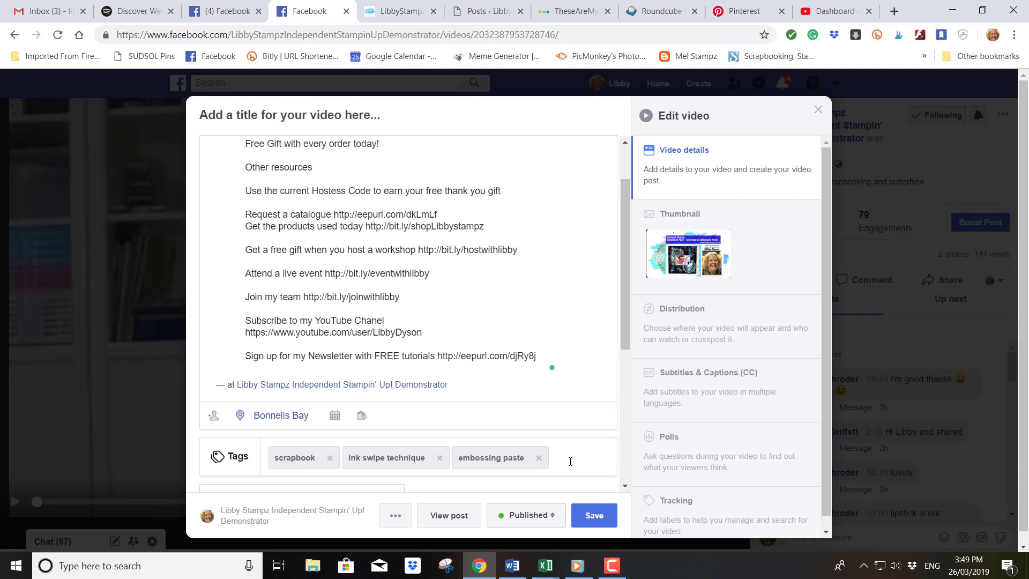
- Add the tags "embossing" and "#stampinup" to the video
type("embossi")
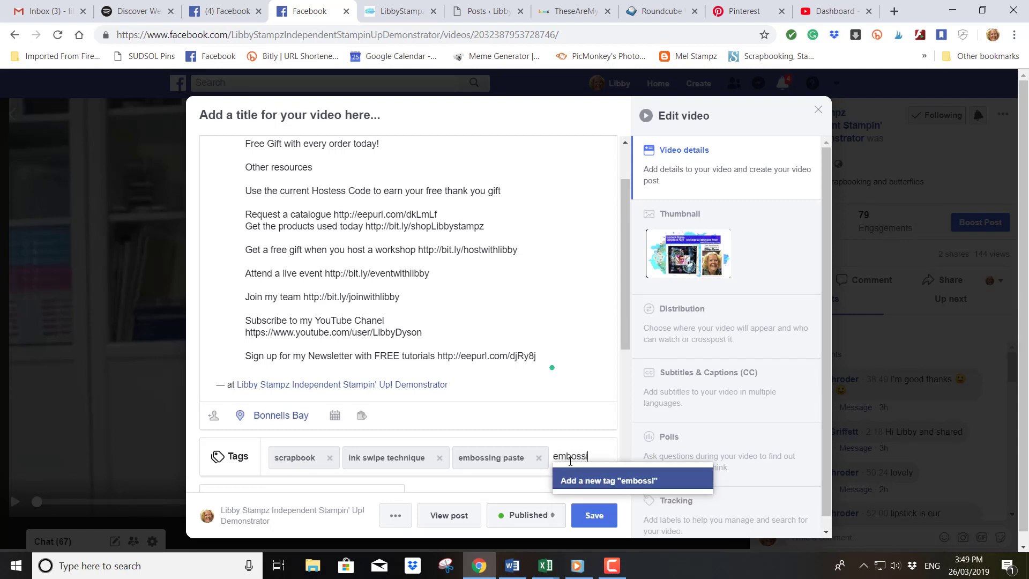
type("ng")
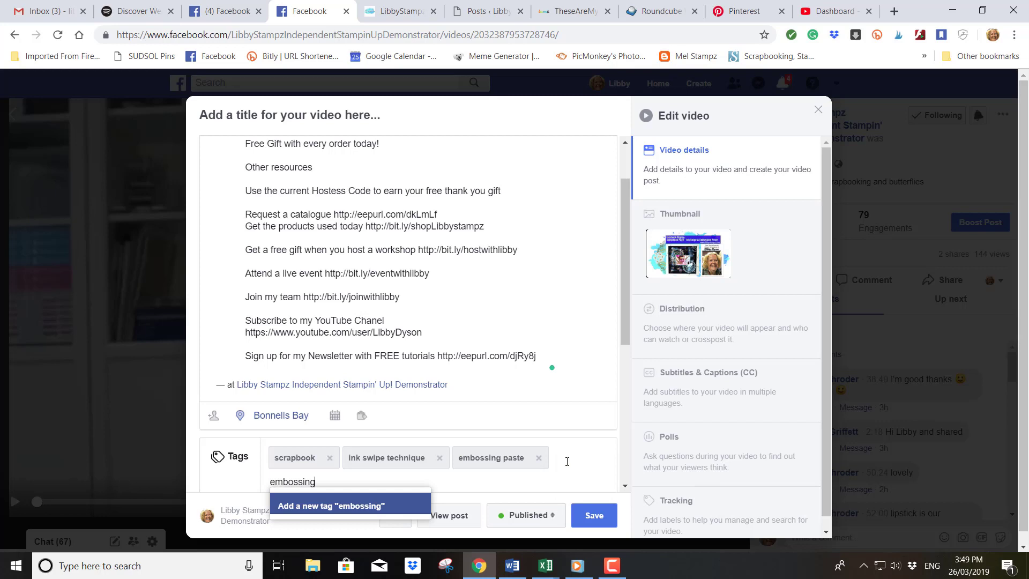
left_click(376, 508)
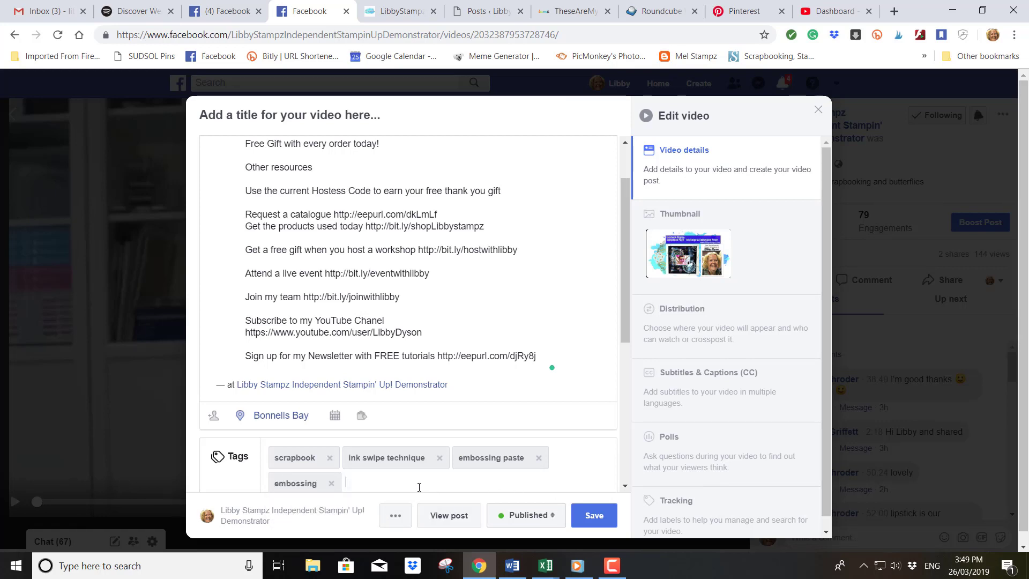
type("#")
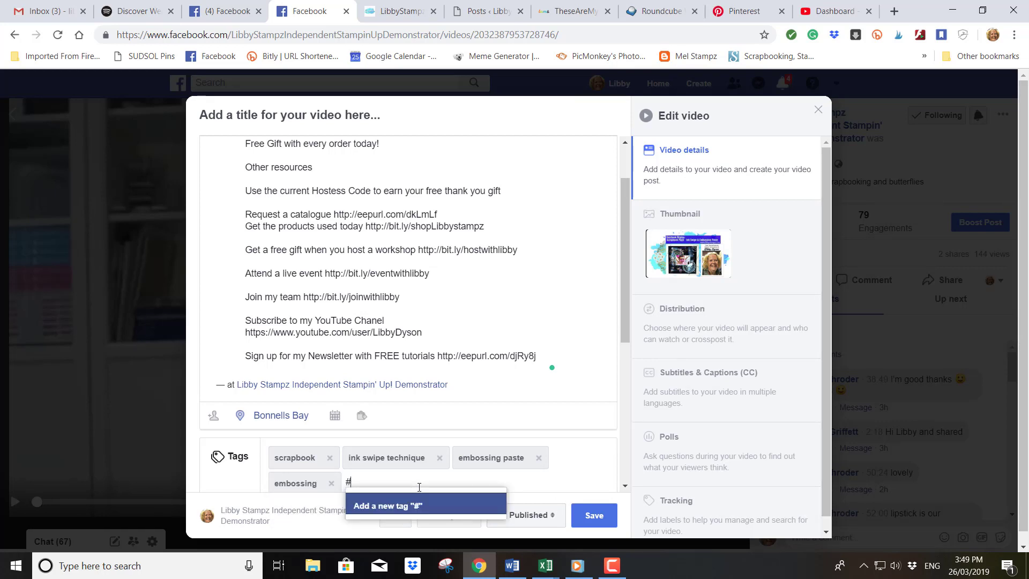
type("stampinup")
key("Return")
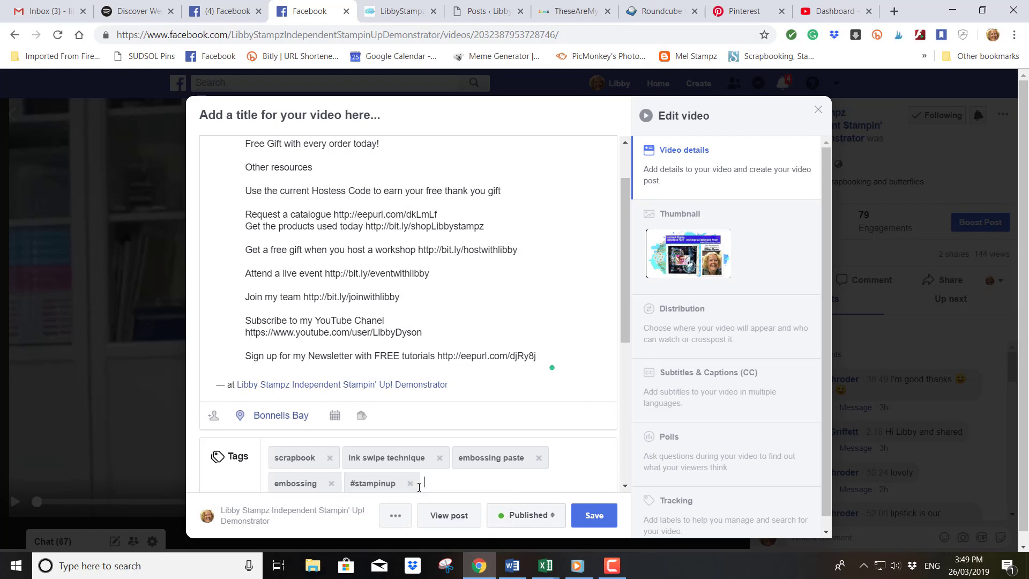
- Add the hashtags "#simplestamping" and "#libbystampz" to the video's tags
type("#simpl")
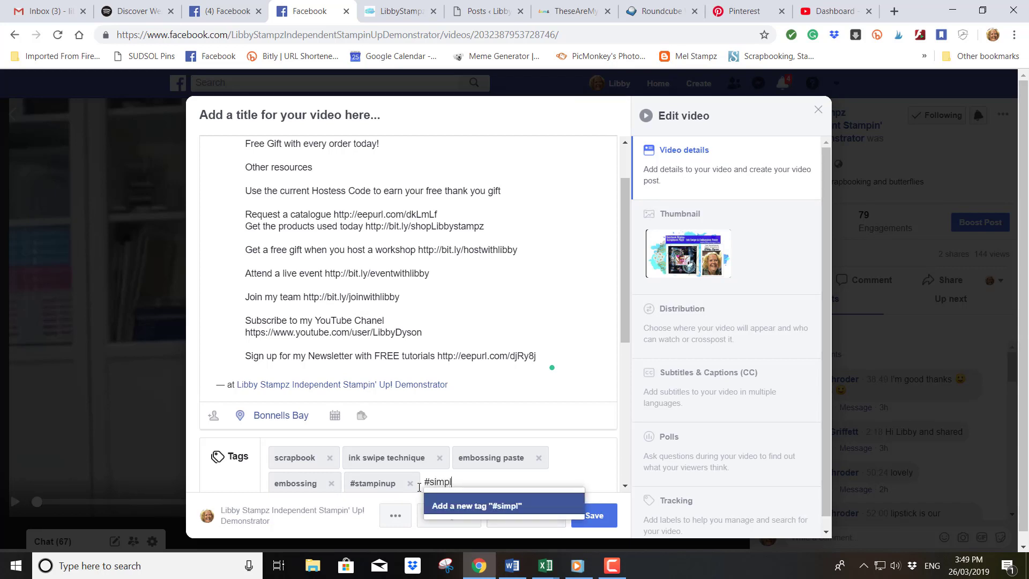
type("estamping")
key("Return")
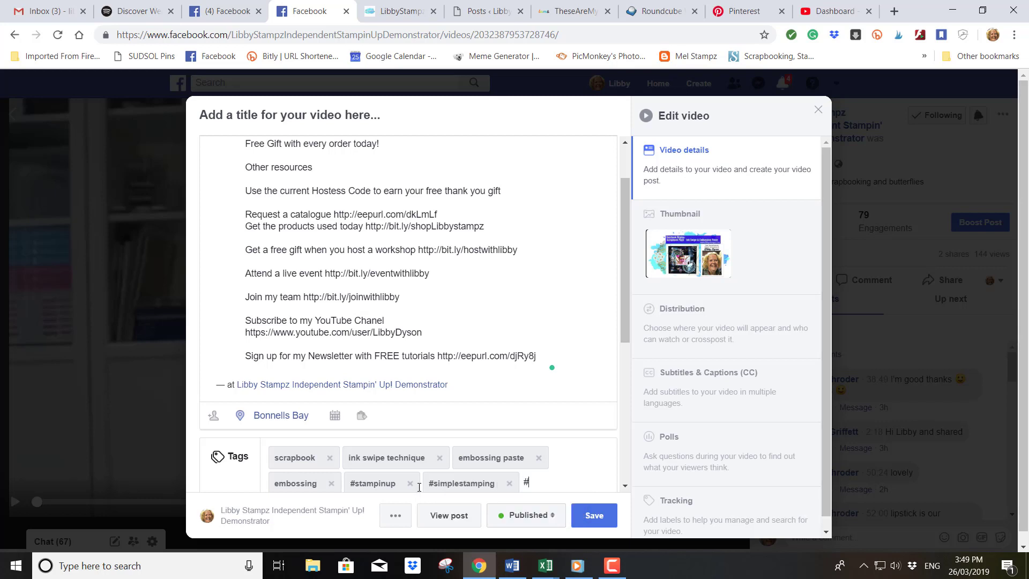
type("#libbystampz")
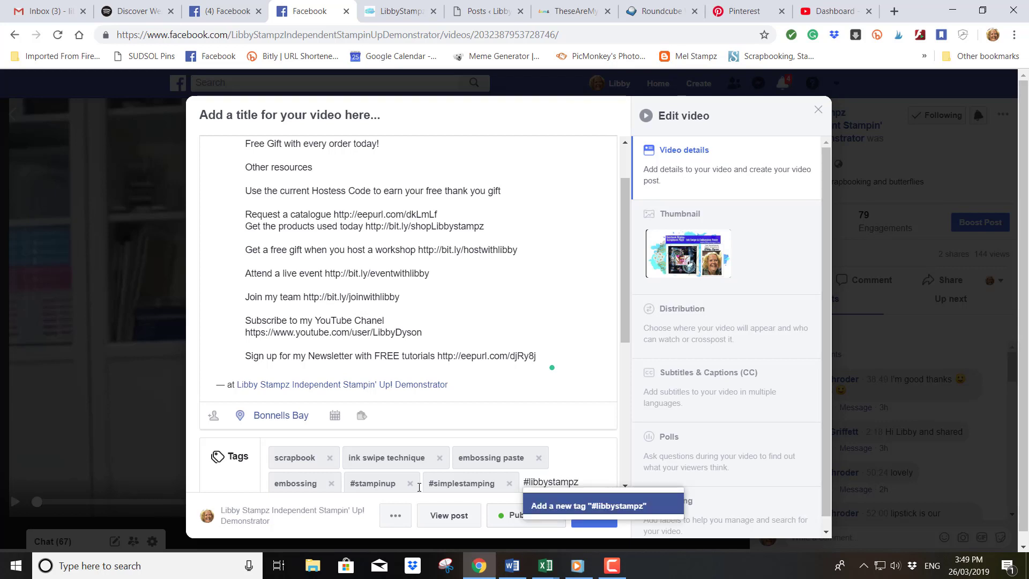
key("Return")
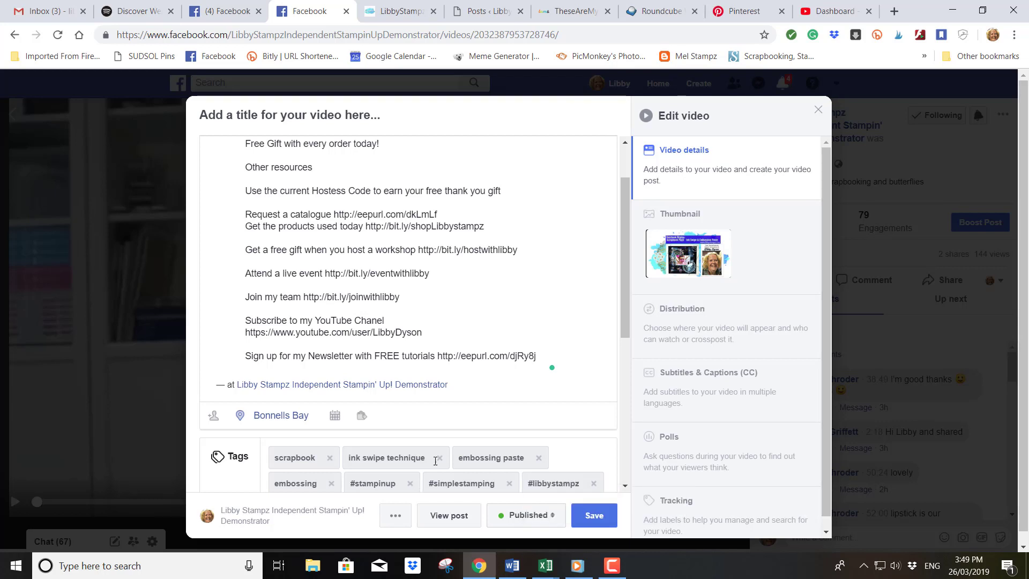
- Open the product tagging entry below the video description
scroll(476, 350, "down", 3)
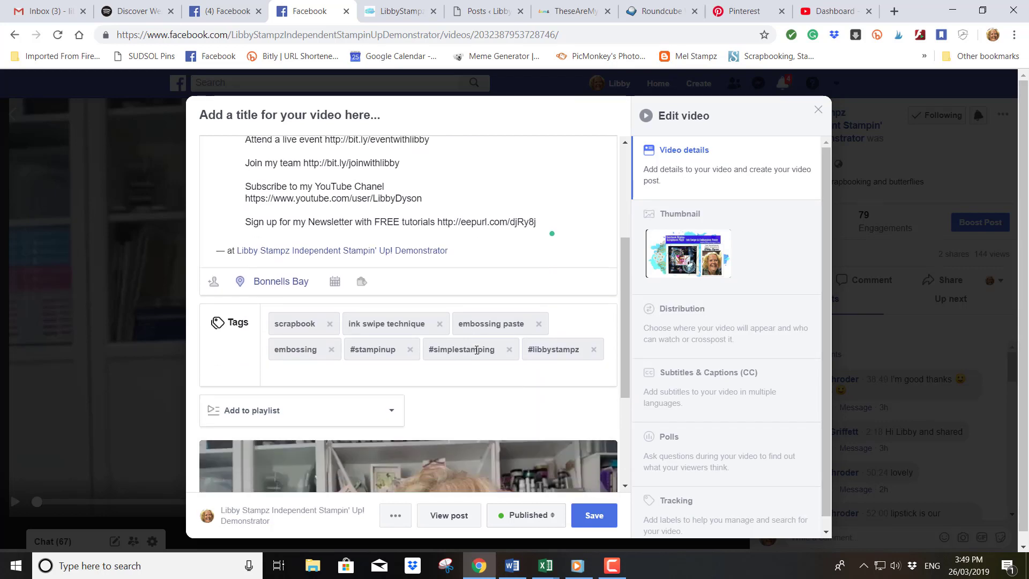
scroll(477, 350, "up", 1)
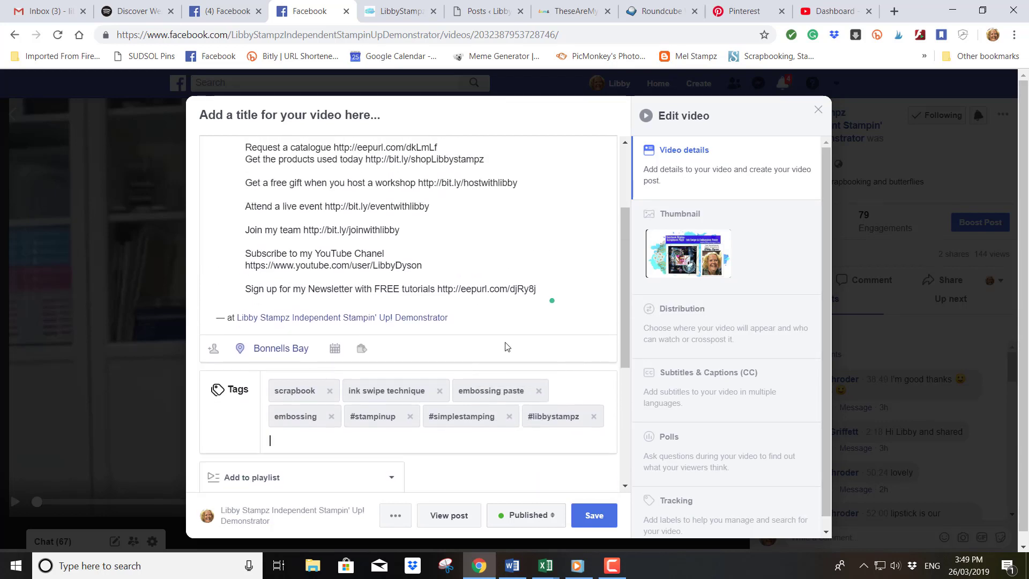
left_click(362, 351)
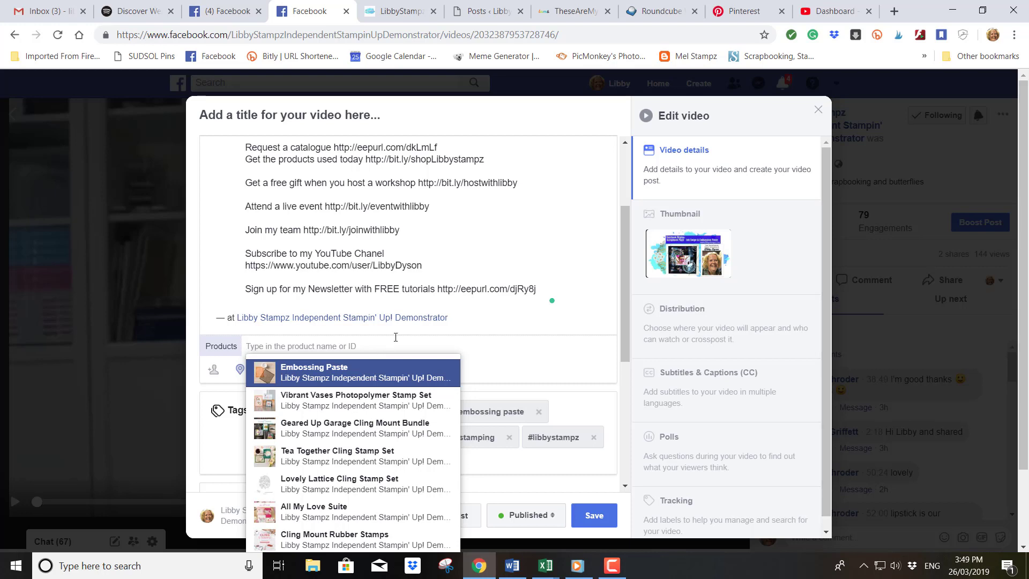
- Switch to the LibbyStampz blog and open its online Stampin' Up! shop
left_click(413, 12)
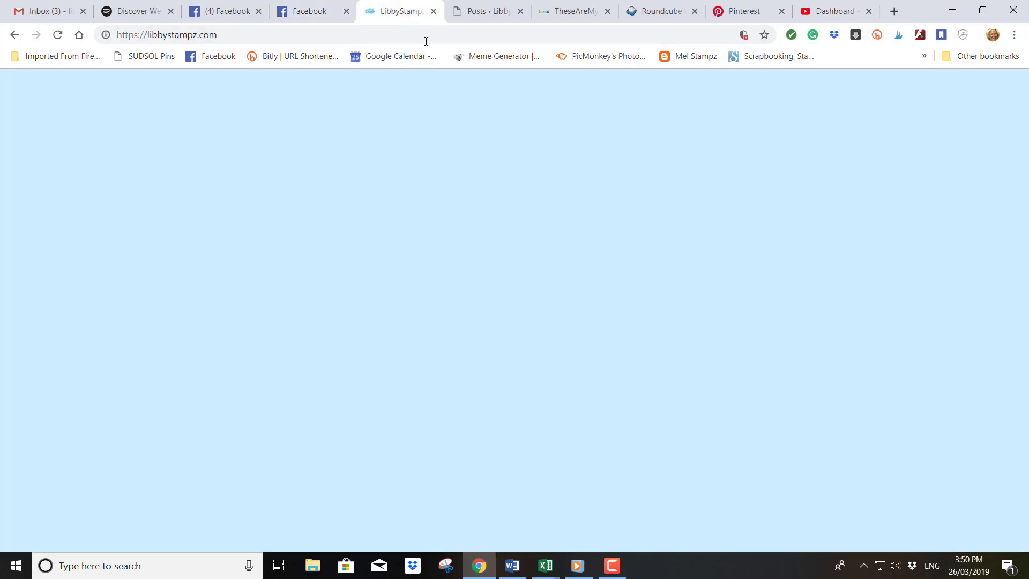
left_click(783, 497)
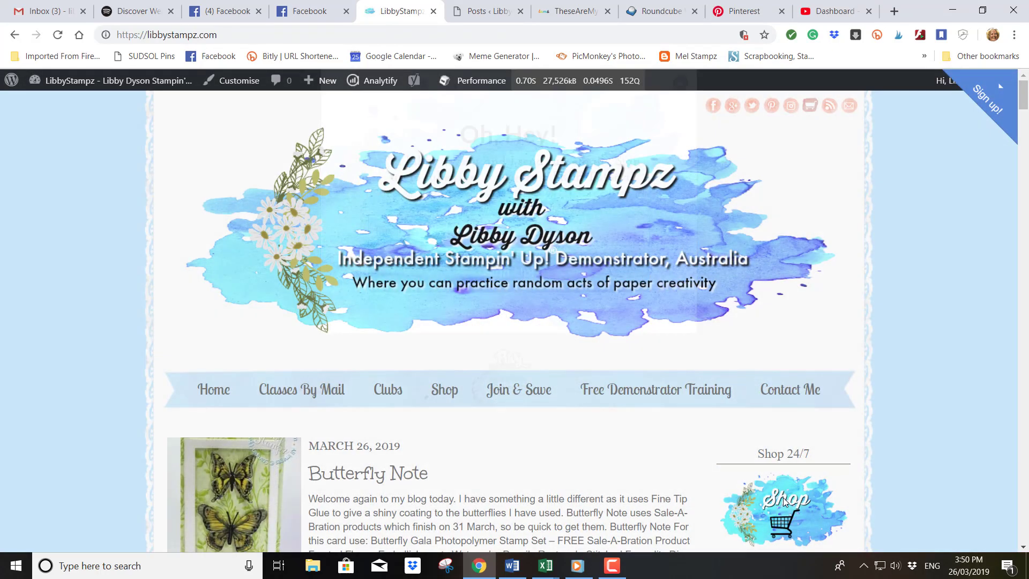
left_click(783, 498)
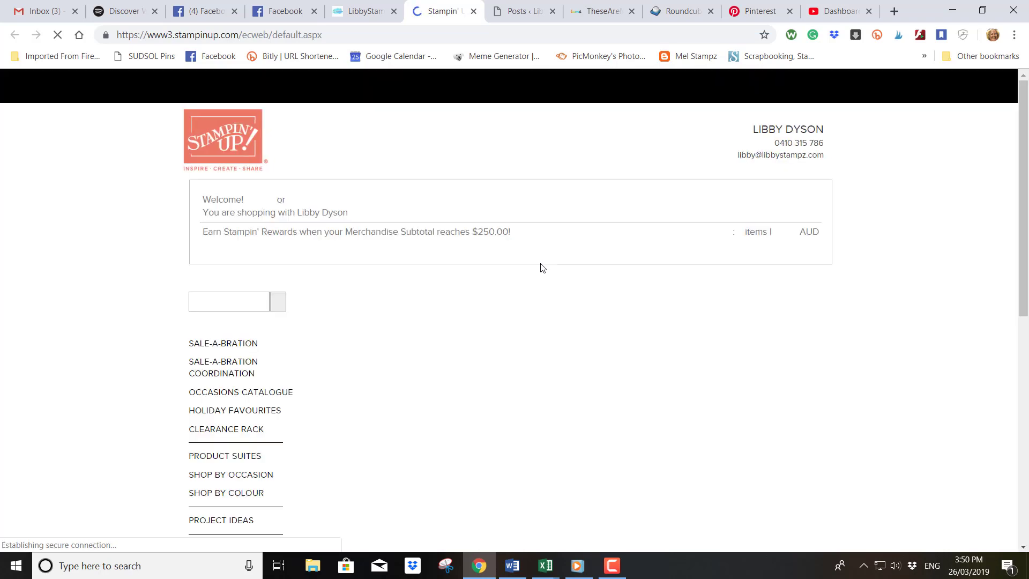
- Open the Butterfly Beauty Thinlits Dies product page from the shop's Big Shot category under Thinlits & Framelits
scroll(429, 311, "down", 3)
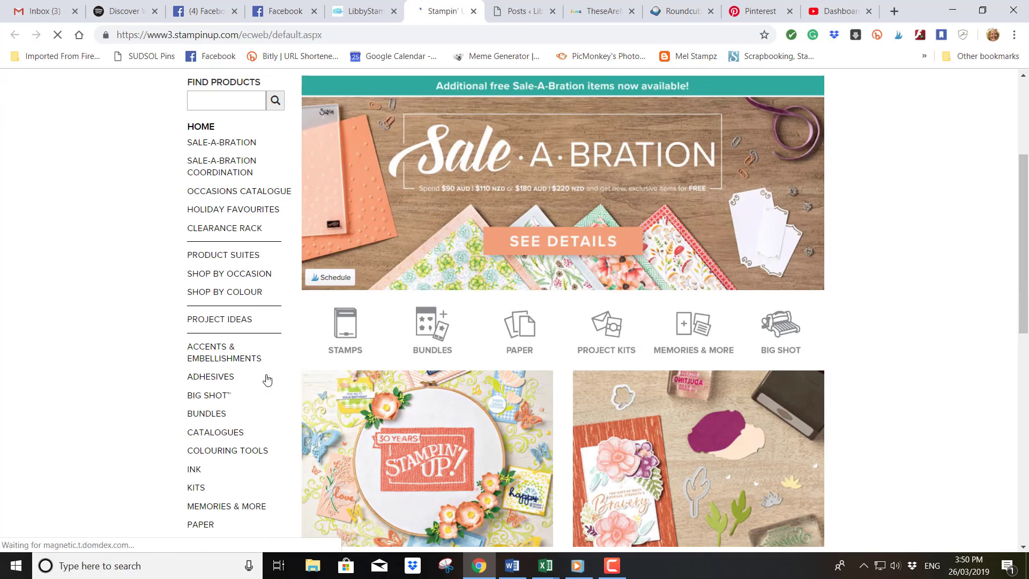
left_click(169, 394)
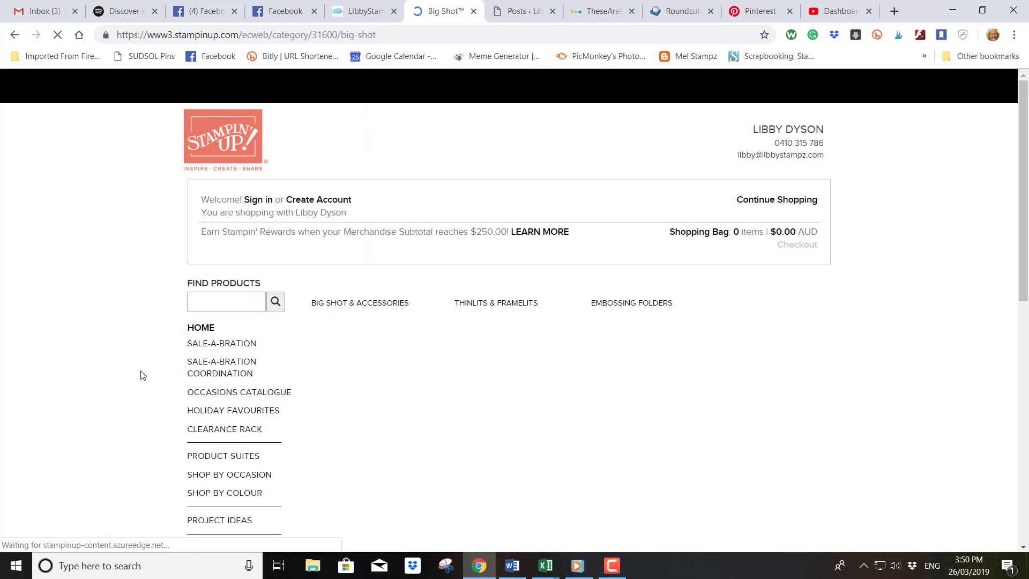
scroll(445, 354, "down", 3)
scroll(445, 354, "down", 3)
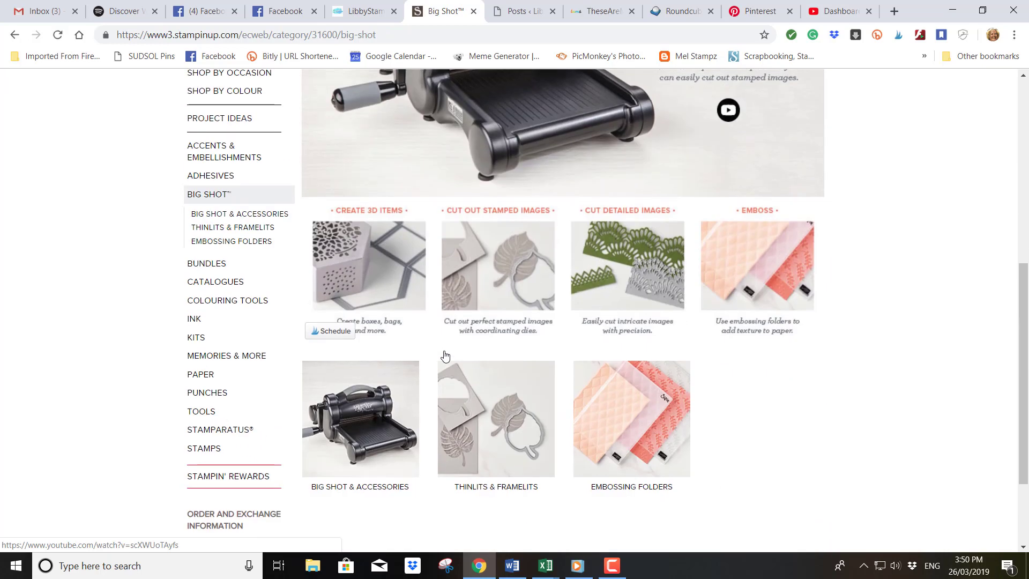
left_click(497, 413)
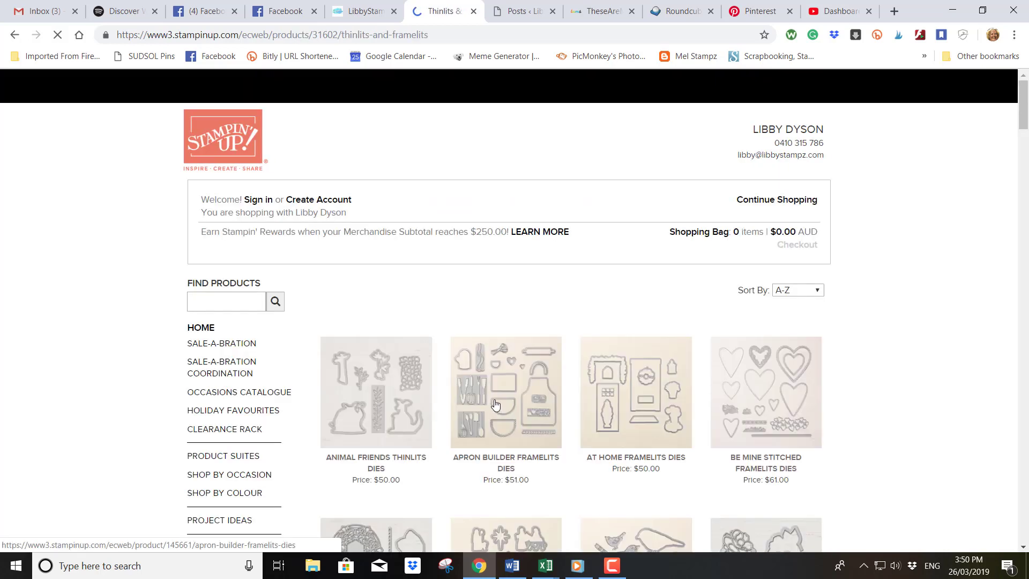
scroll(493, 407, "down", 9)
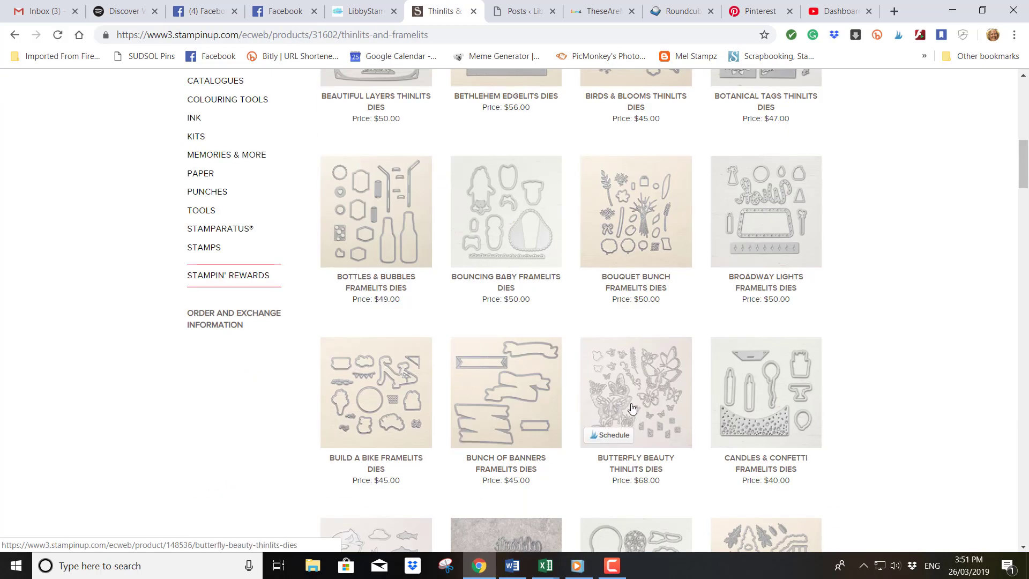
left_click(633, 408)
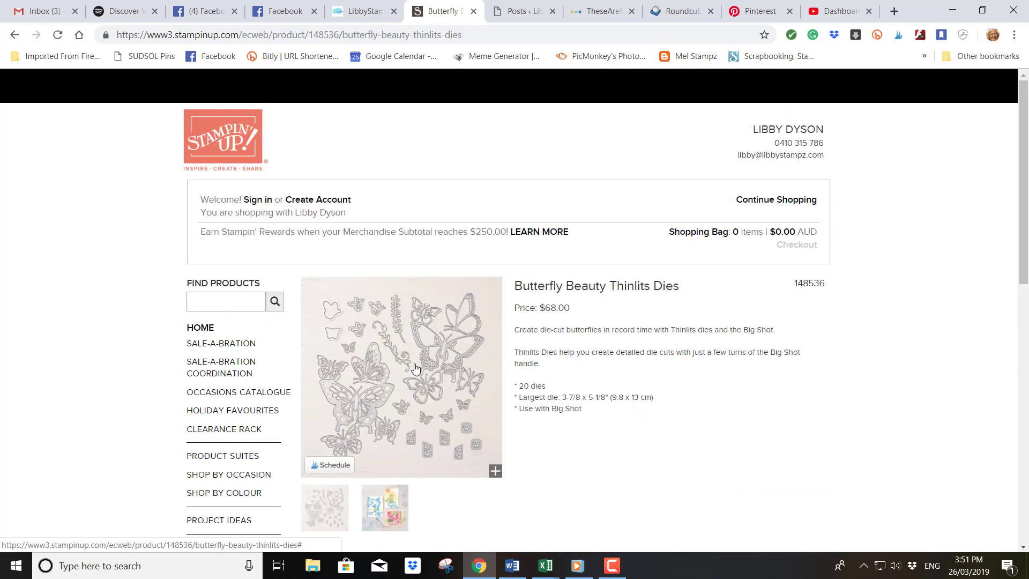
- Start saving the Butterfly Beauty Thinlits Dies image and choose the folder Downloads > Facebook_To_Do > SU_Graphics
right_click(415, 368)
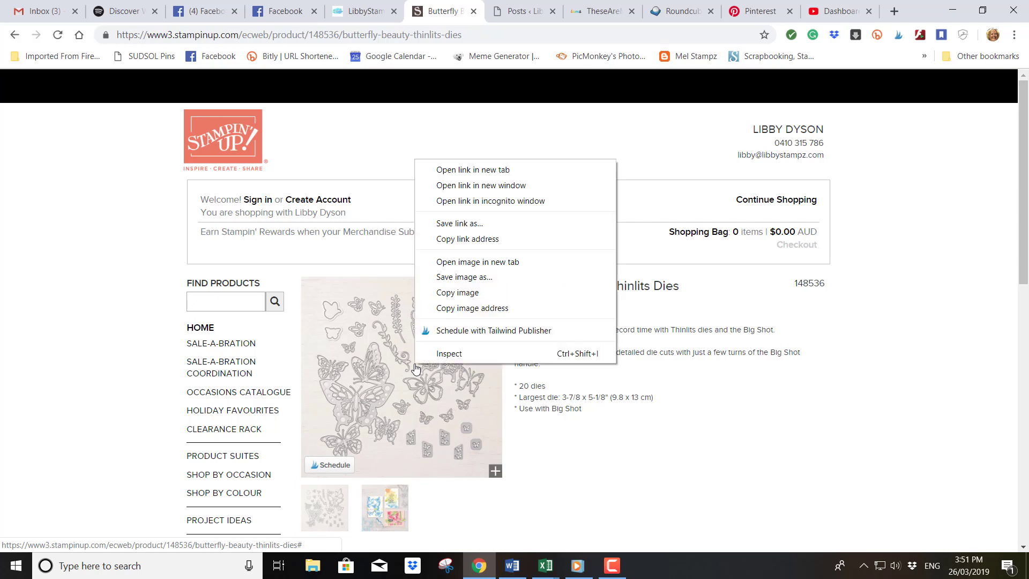
left_click(440, 277)
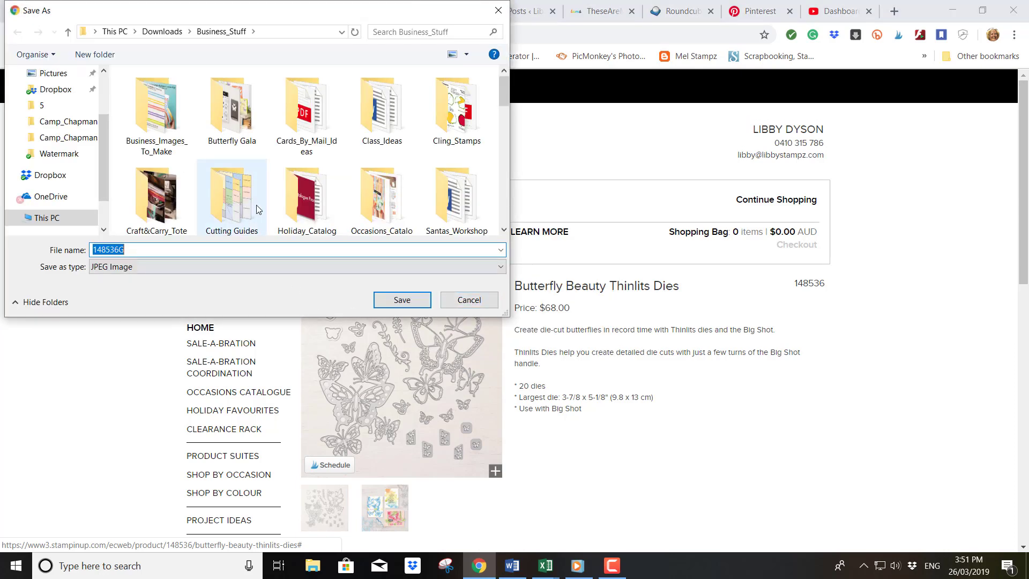
left_click(161, 32)
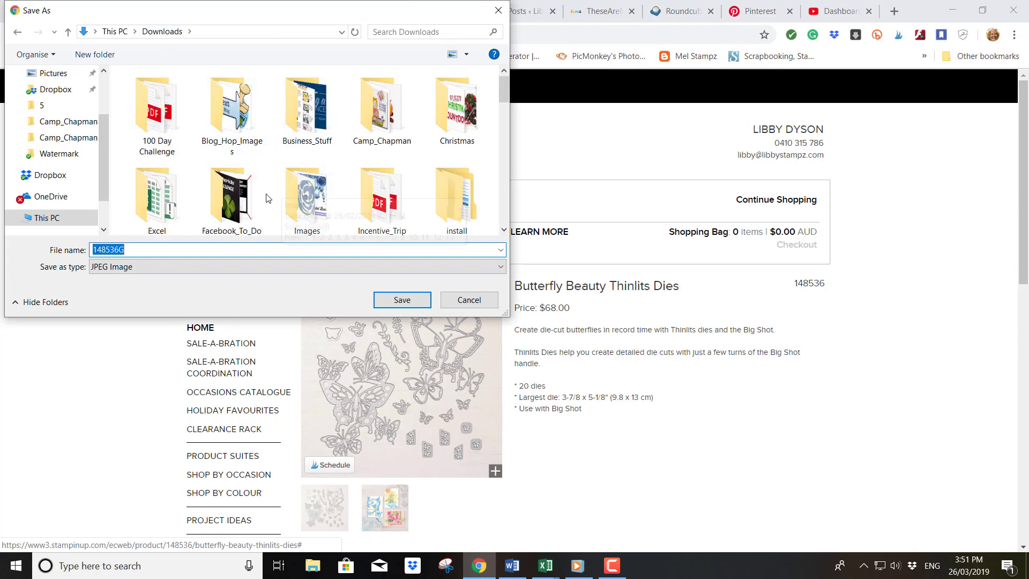
double_click(235, 187)
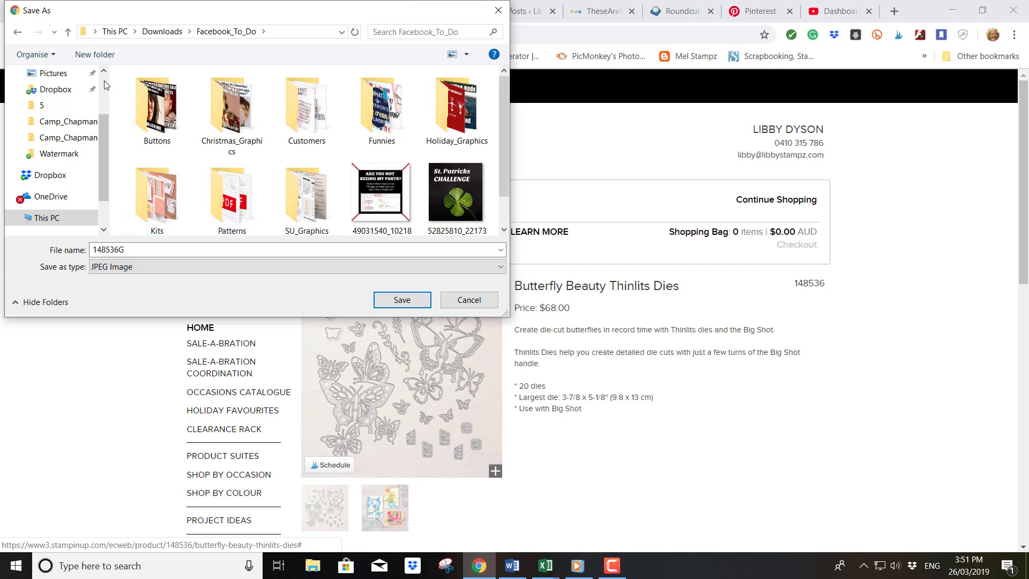
double_click(305, 196)
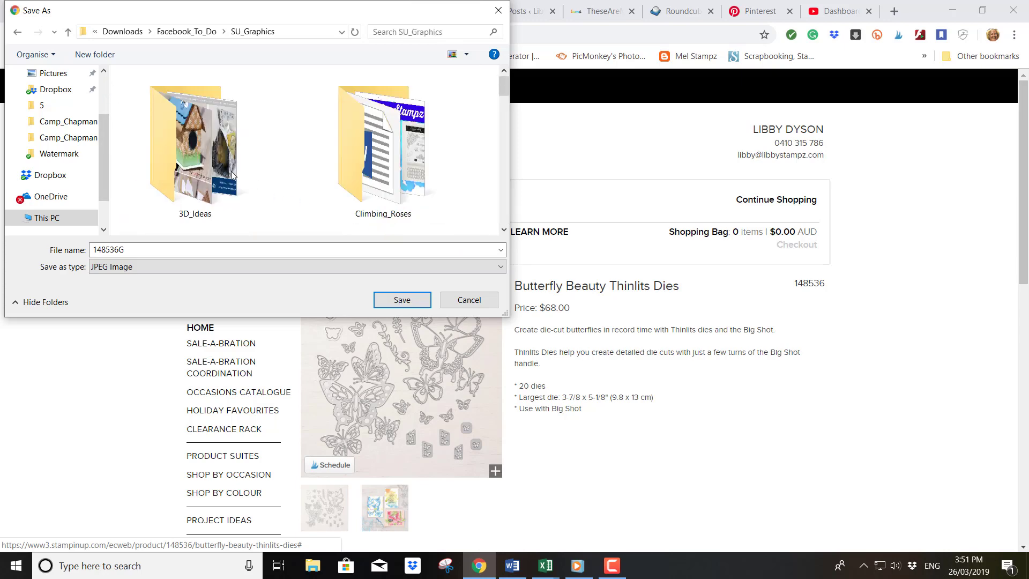
- Create a Beauty_Abounds folder inside SU_Graphics and save the die image 148536G in it as a JPEG
left_click(98, 56)
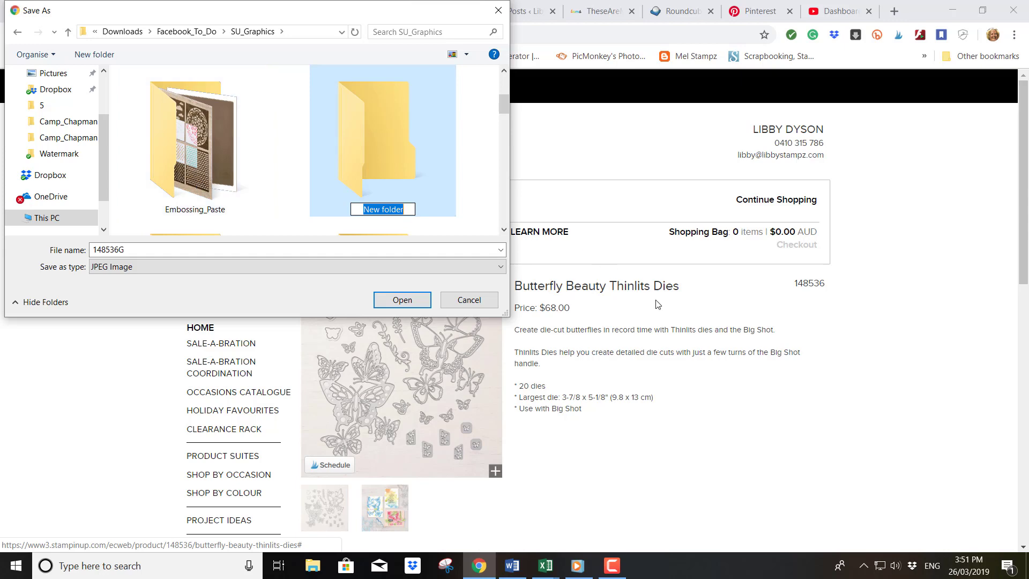
scroll(655, 299, "down", 4)
scroll(671, 329, "down", 1)
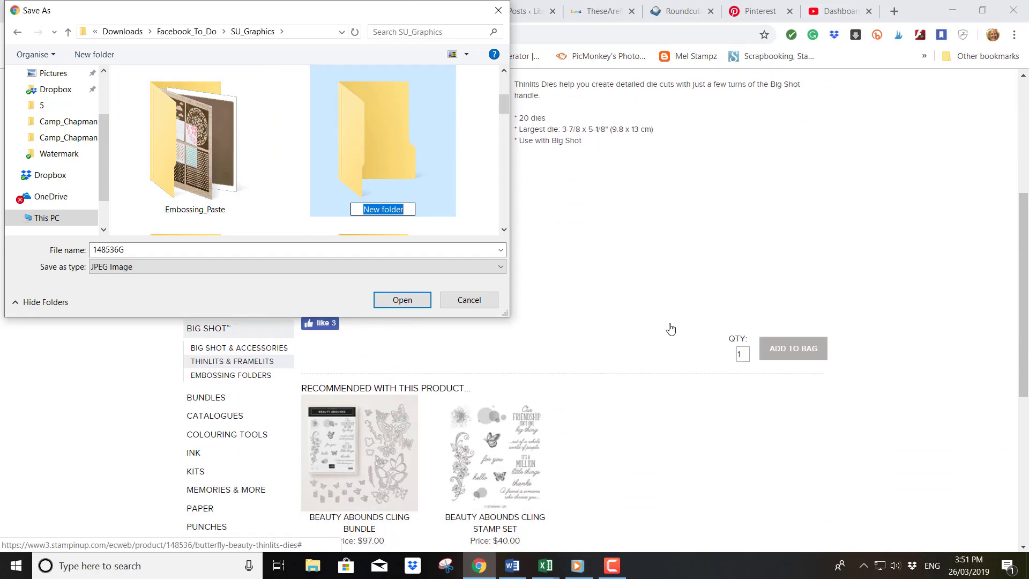
scroll(670, 329, "up", 4)
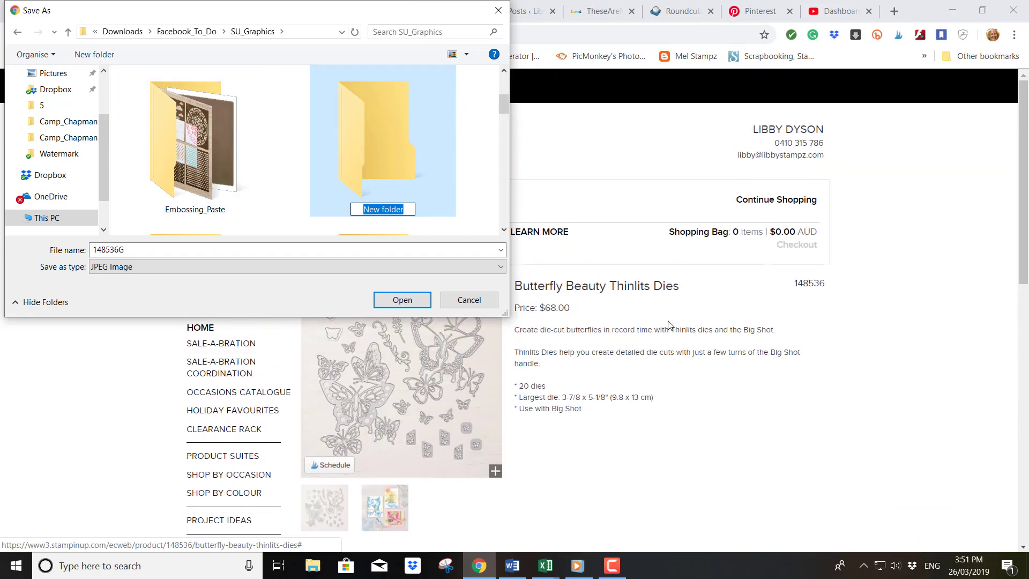
type("Bea")
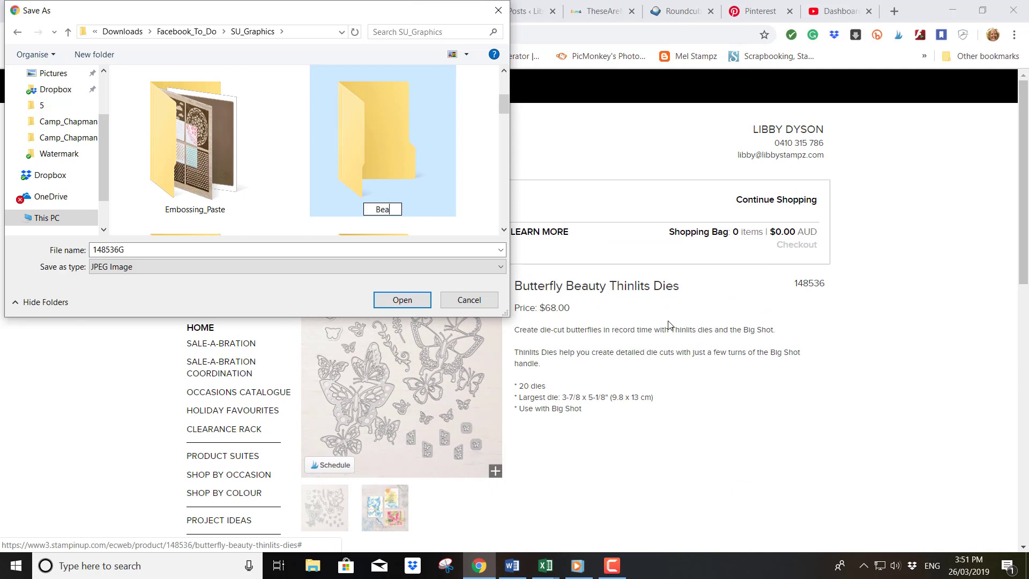
type("uty_Abounds")
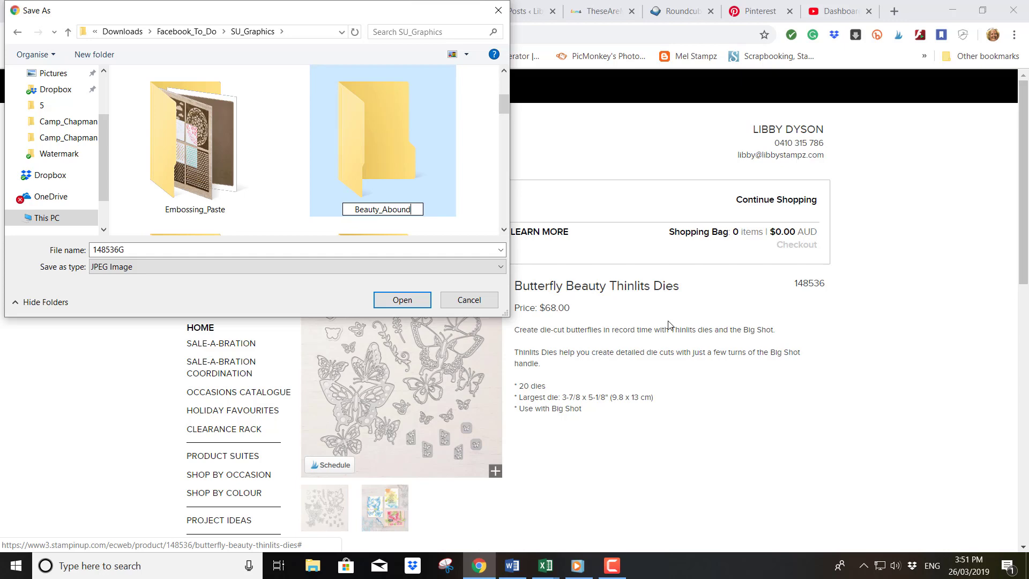
key("Return")
key("Return")
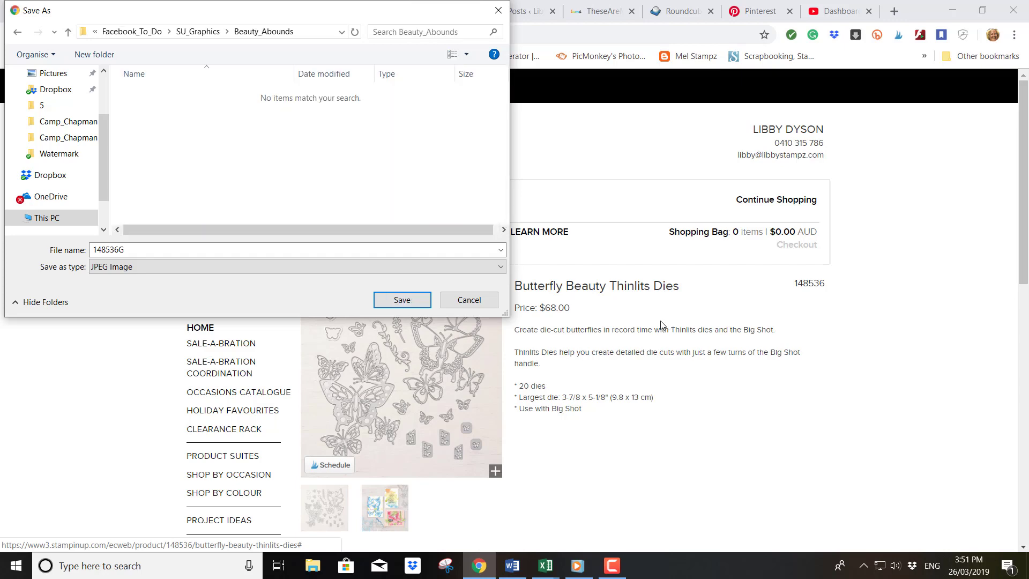
left_click(408, 300)
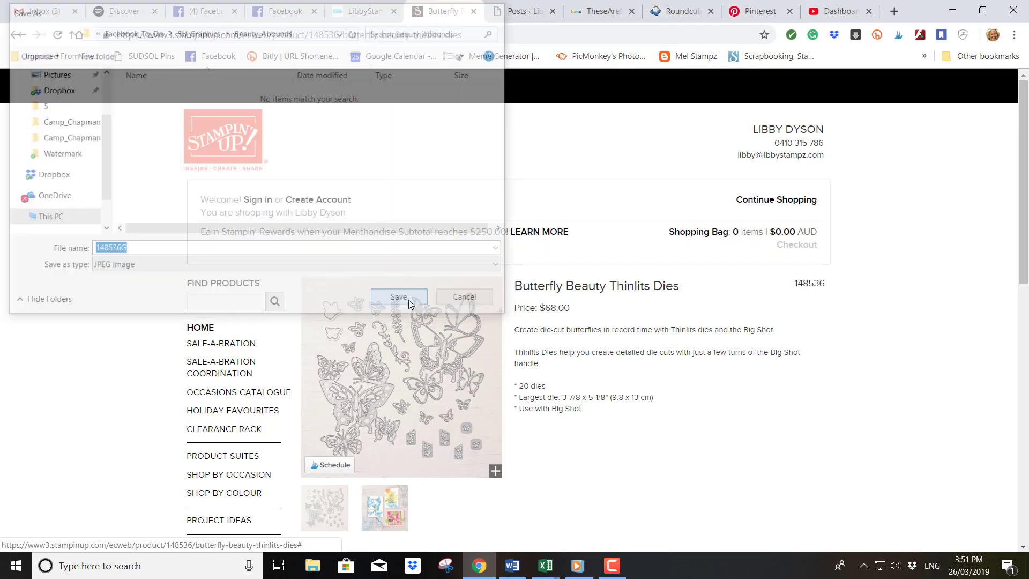
- Show the product's second picture with the sample cards and save it as 148536O1 in the Beauty_Abounds folder
left_click(392, 501)
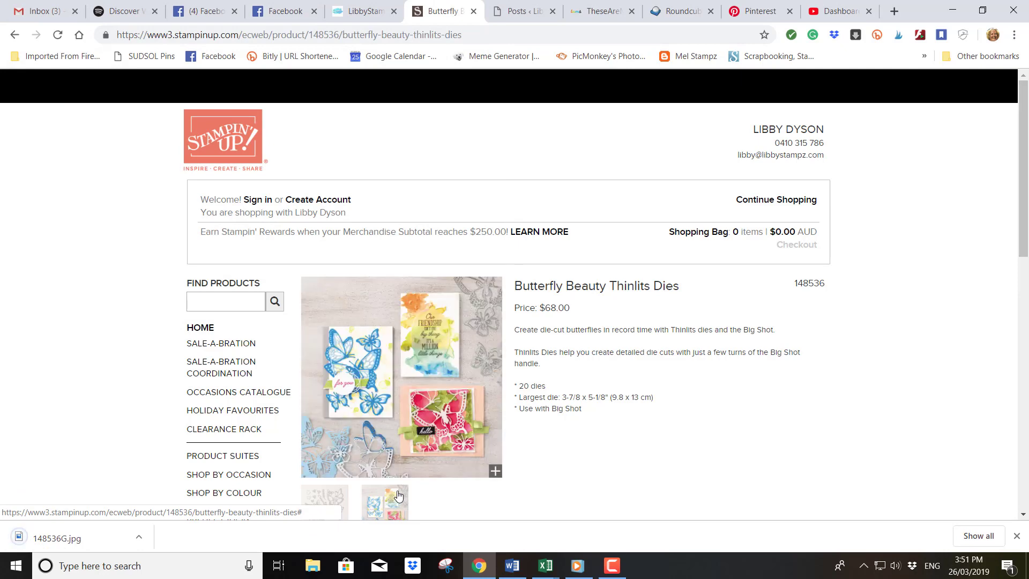
right_click(392, 369)
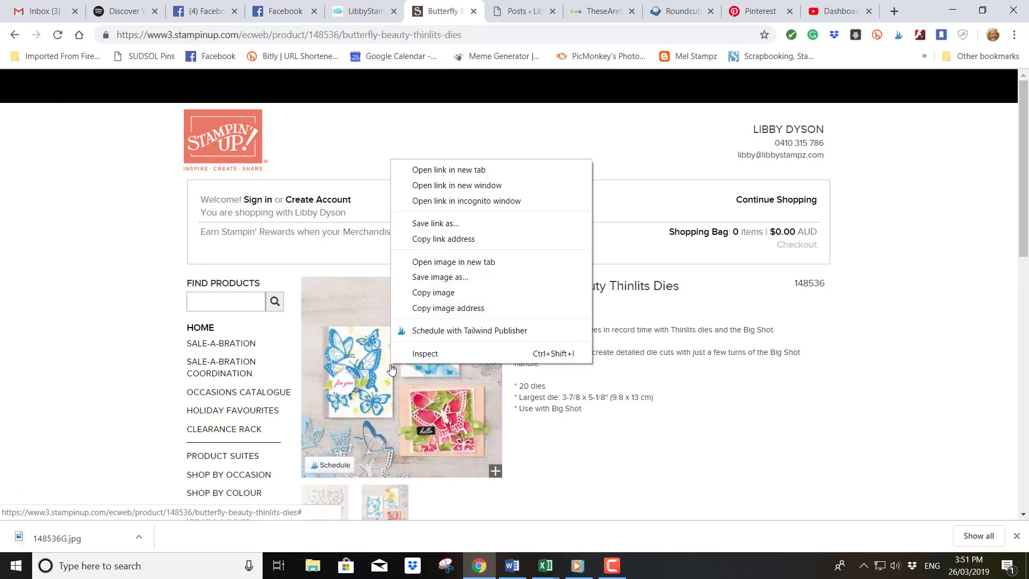
left_click(417, 278)
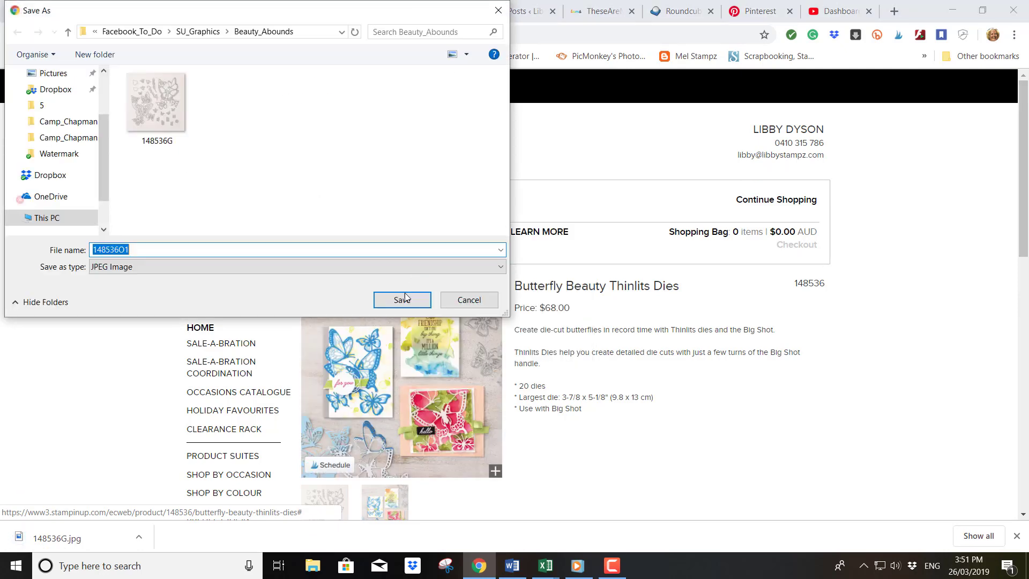
left_click(405, 301)
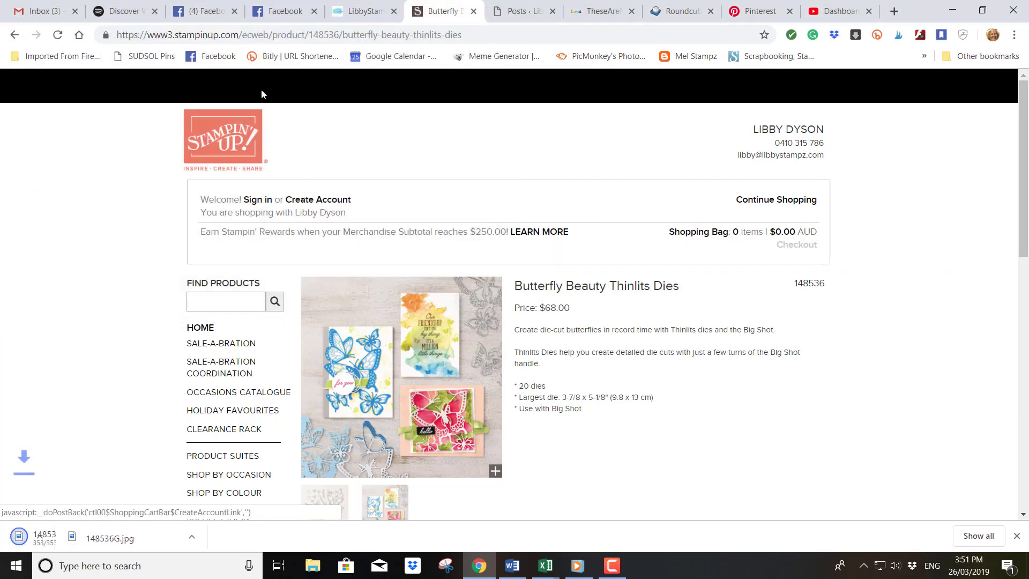
- Copy the product name Butterfly Beauty Thinlits Dies from the Stampin' Up! shop page
left_click(282, 12)
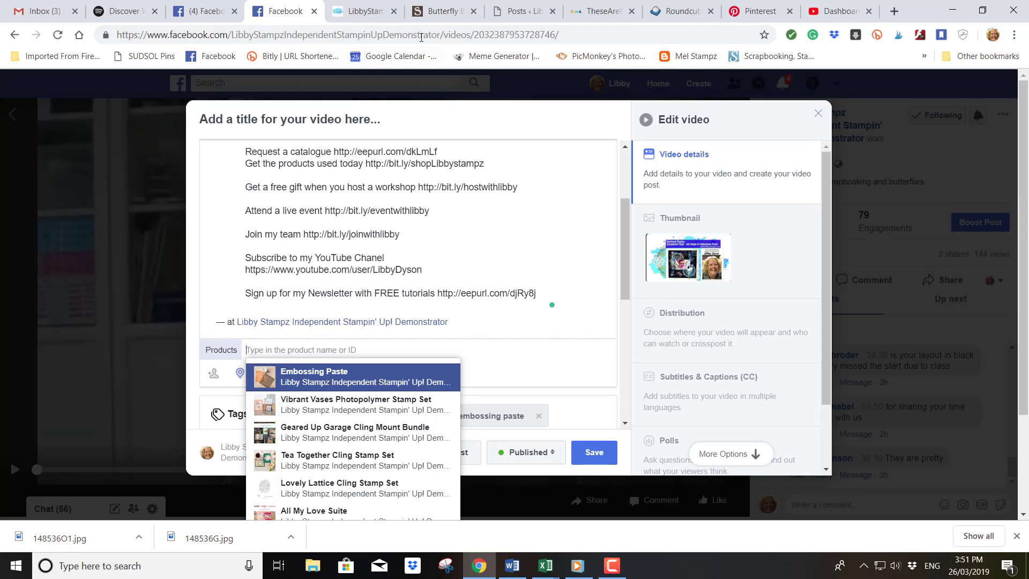
left_click(437, 17)
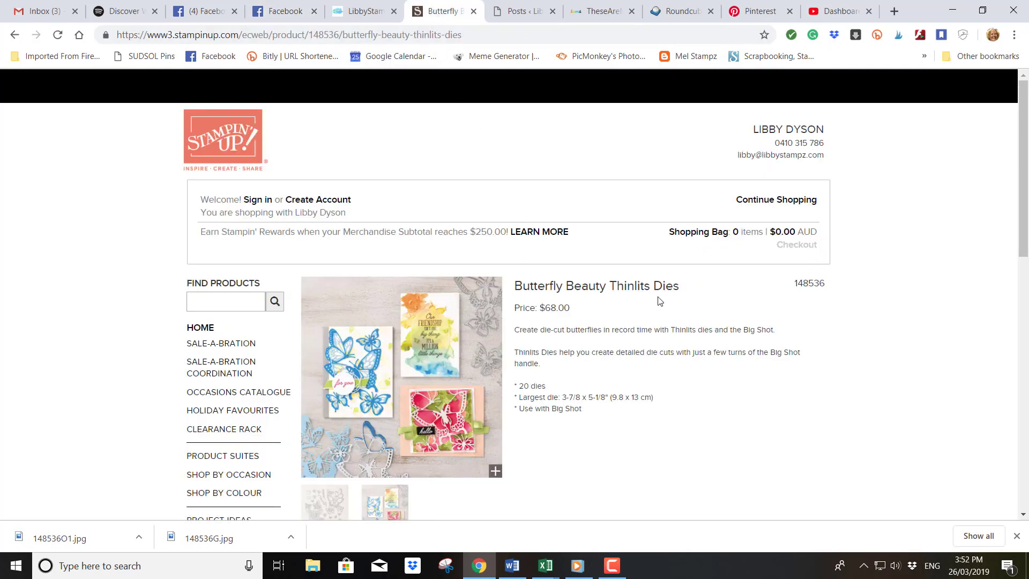
left_click_drag(683, 292, 518, 286)
right_click(523, 285)
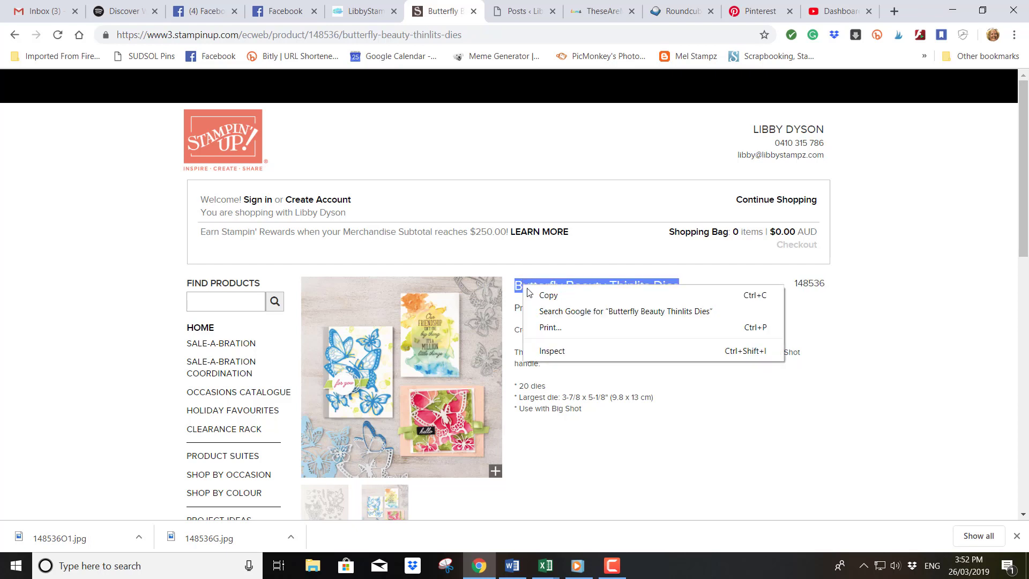
left_click(536, 295)
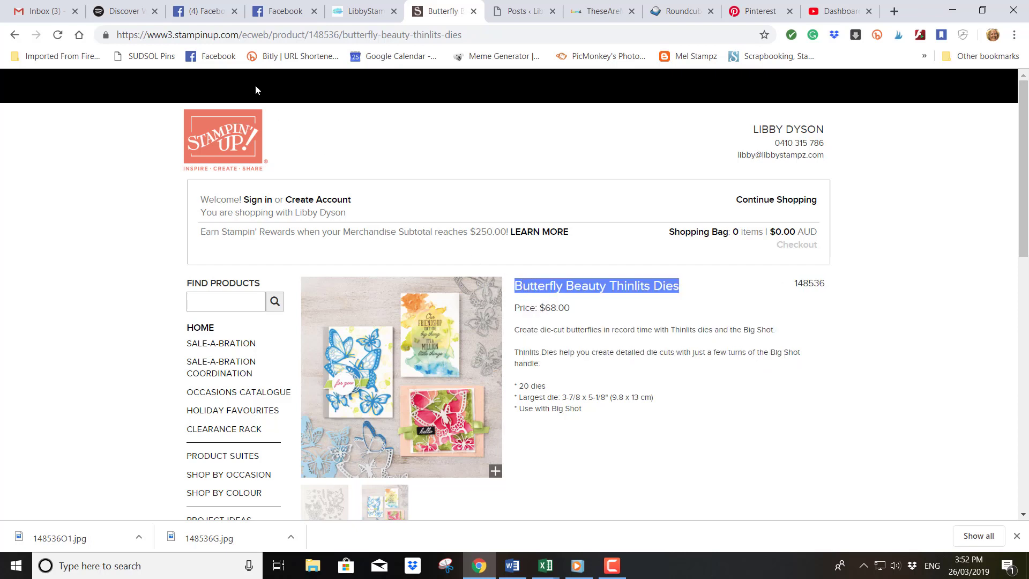
- Return to the Facebook video edit, enter Butterfly Beauty Thinlits Dies as the tagged product and start adding it as a new product
left_click(283, 15)
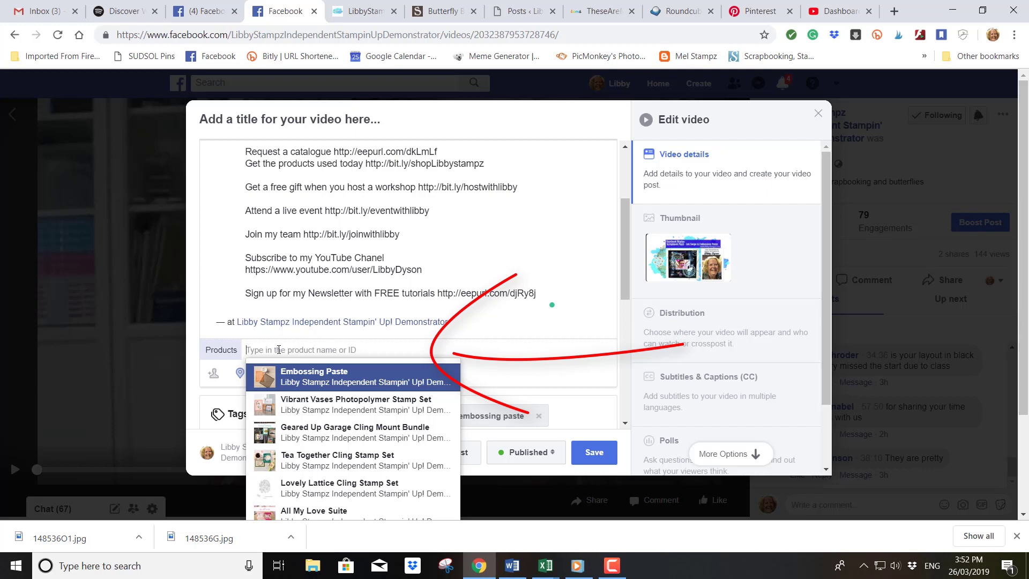
key("ctrl+v")
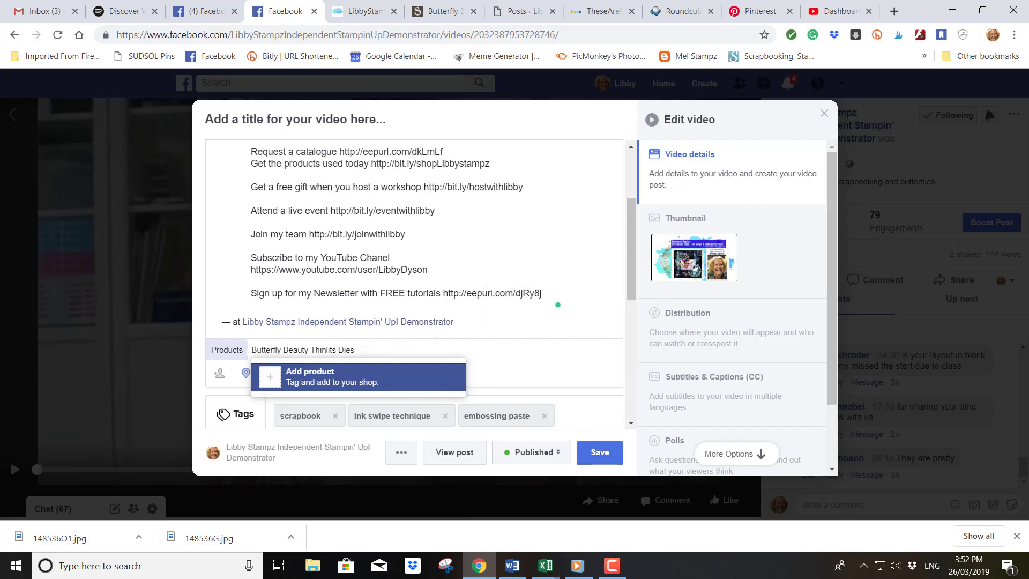
left_click(349, 379)
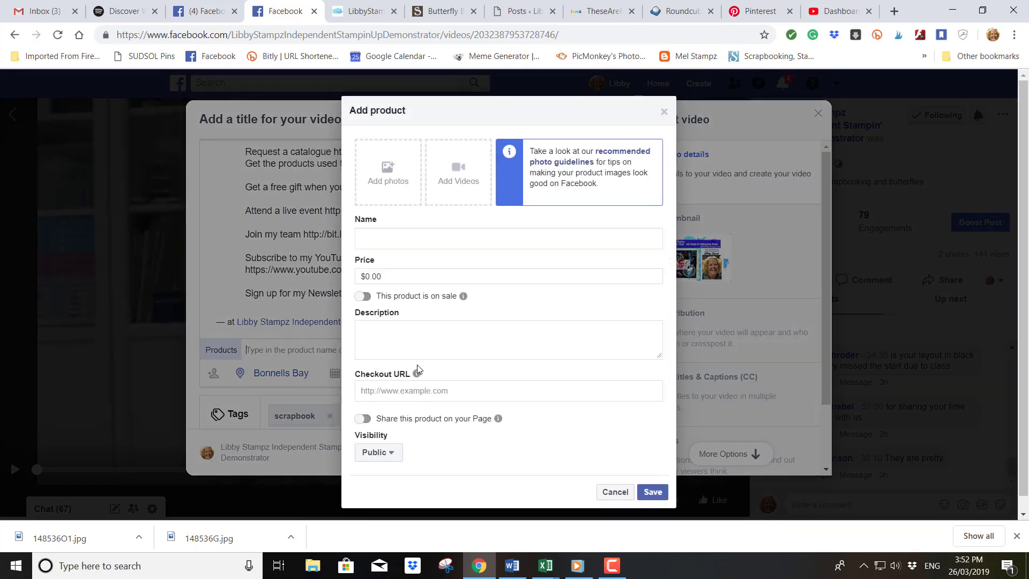
- Upload the product photo 148536O1 from Downloads > Facebook_To_Do > SU_Graphics > Beauty_Abounds
left_click(384, 169)
left_click(596, 321)
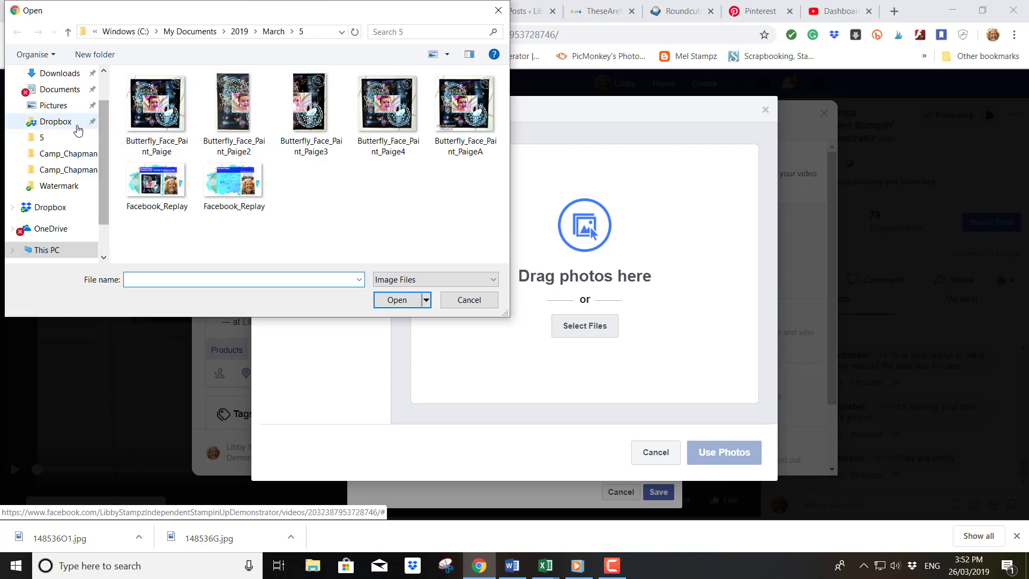
left_click(67, 74)
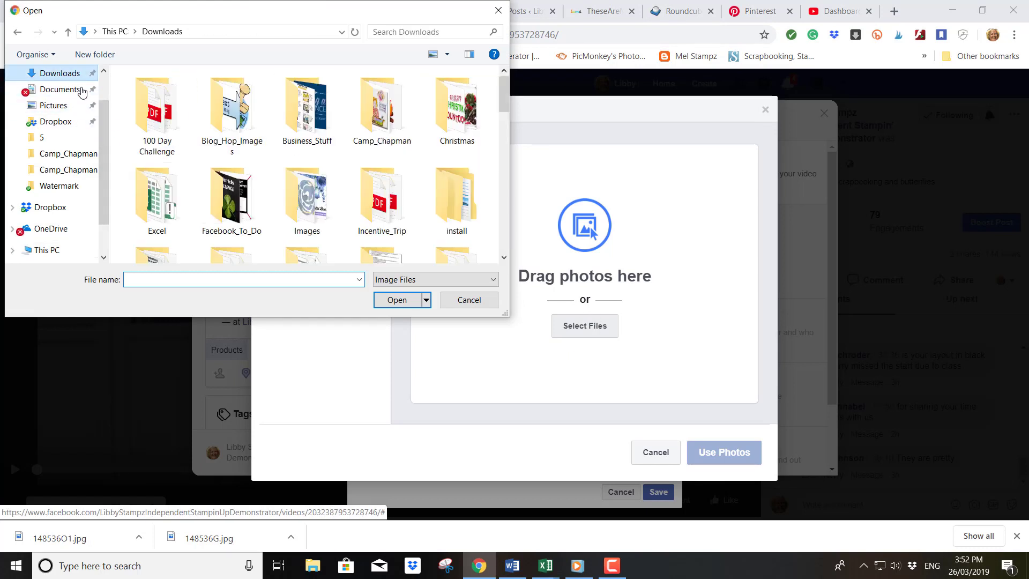
left_click(232, 199)
double_click(231, 200)
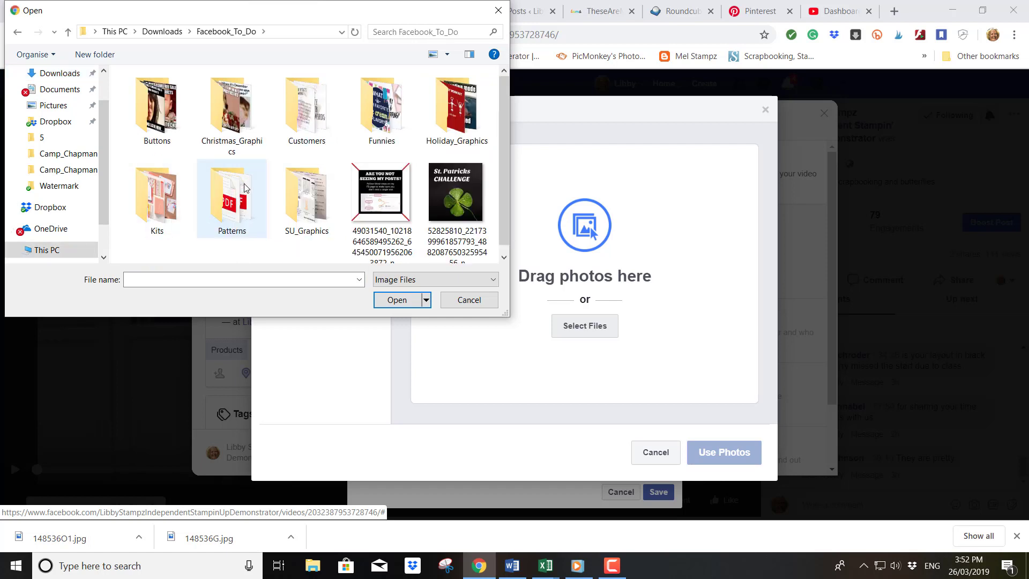
left_click(303, 199)
double_click(301, 200)
double_click(351, 172)
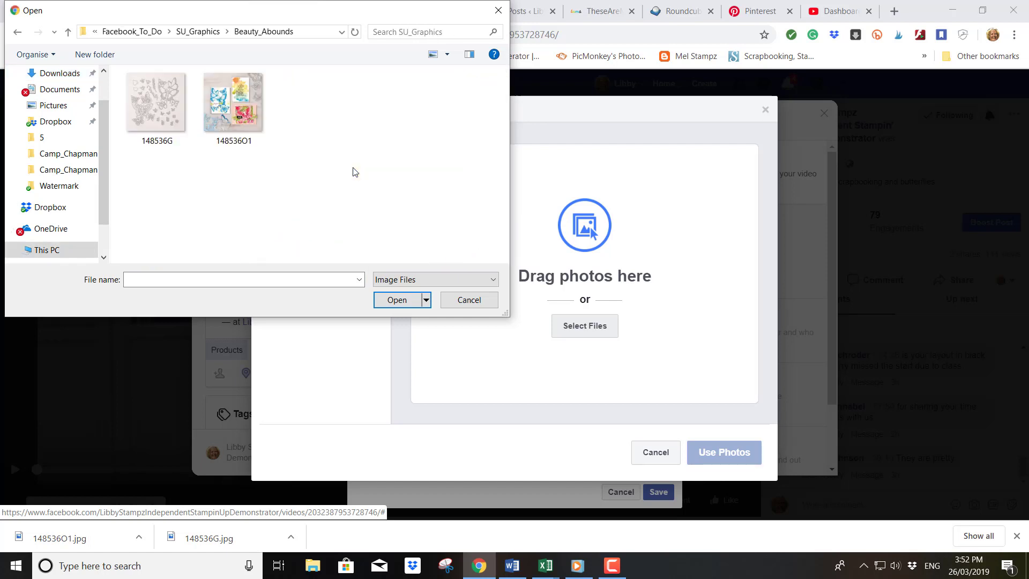
double_click(240, 126)
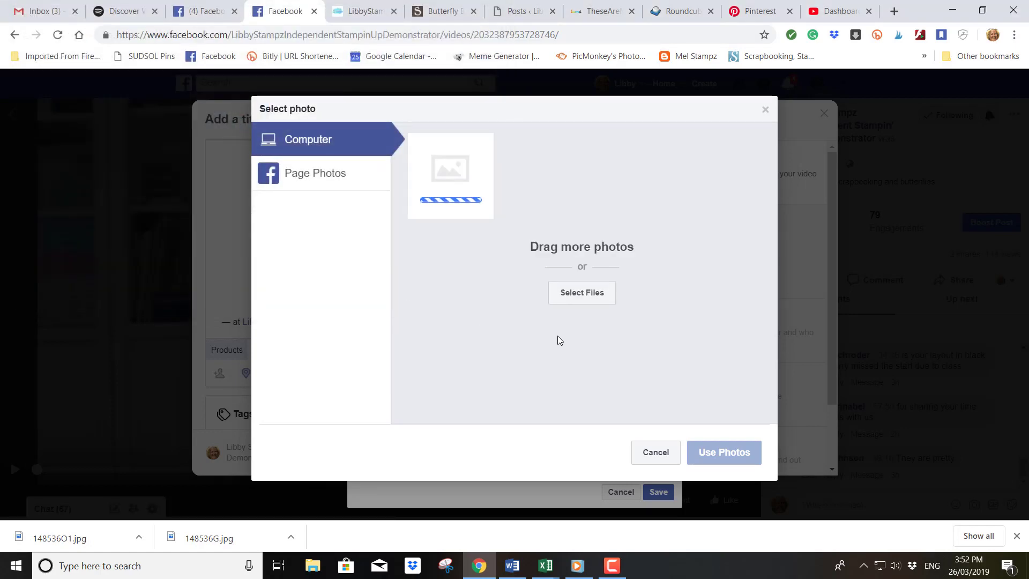
- Upload the second photo 148536G from the same folder and use both photos for the product
left_click(555, 294)
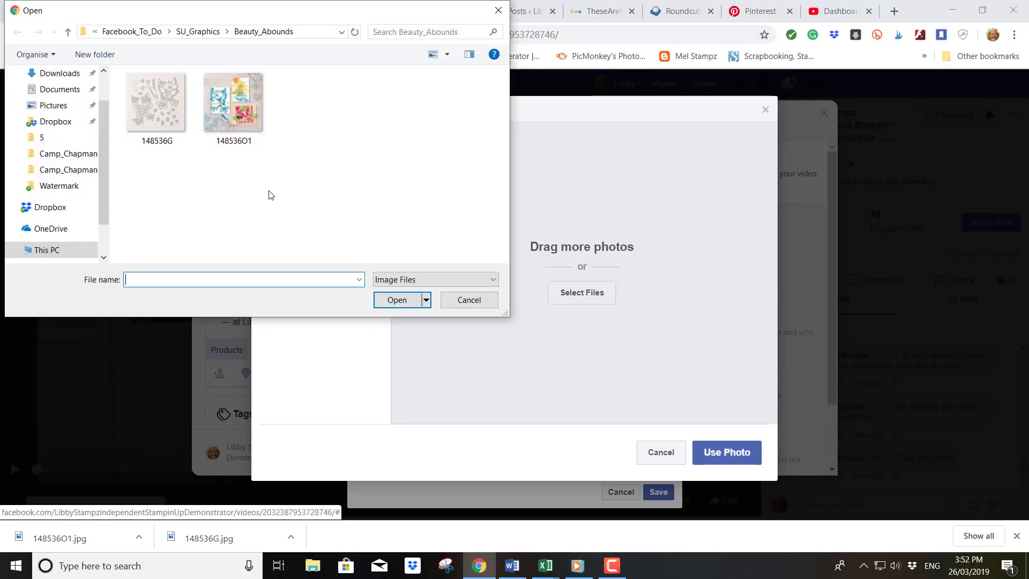
double_click(160, 107)
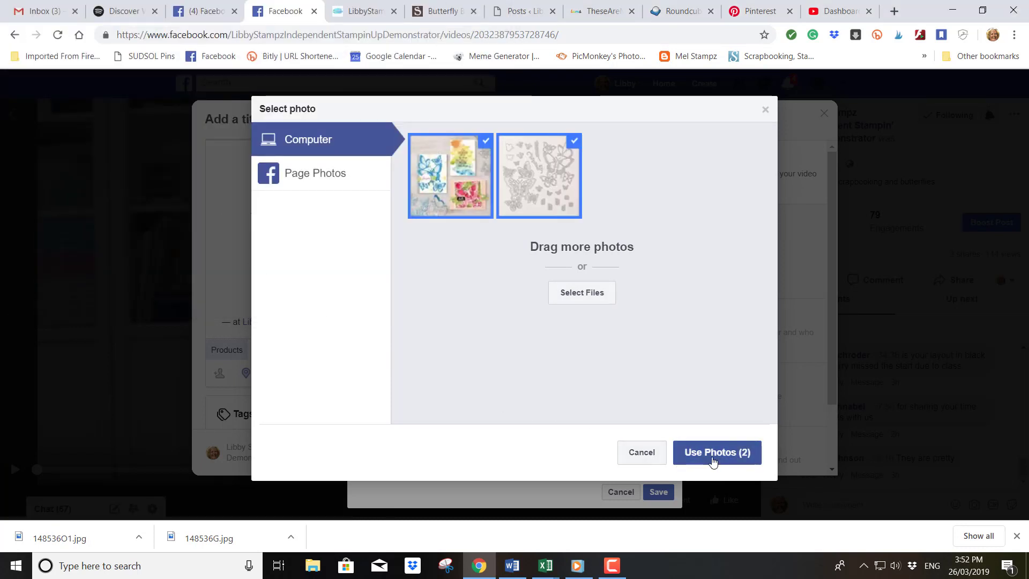
left_click(713, 462)
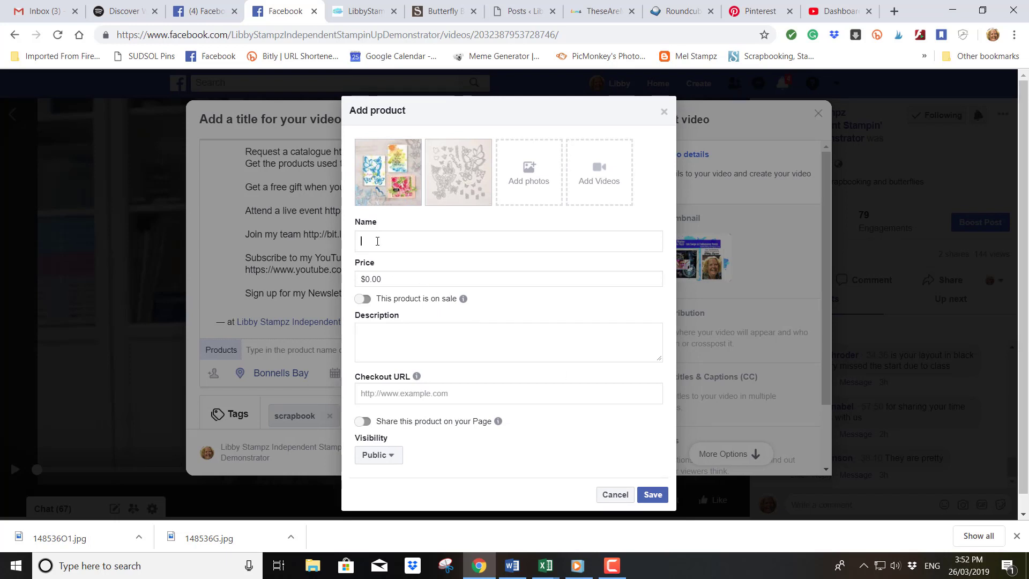
- Name the new product Butterfly Beauty Thinlits Dies and set its price to $68.00, matching the shop page
right_click(377, 240)
left_click(406, 349)
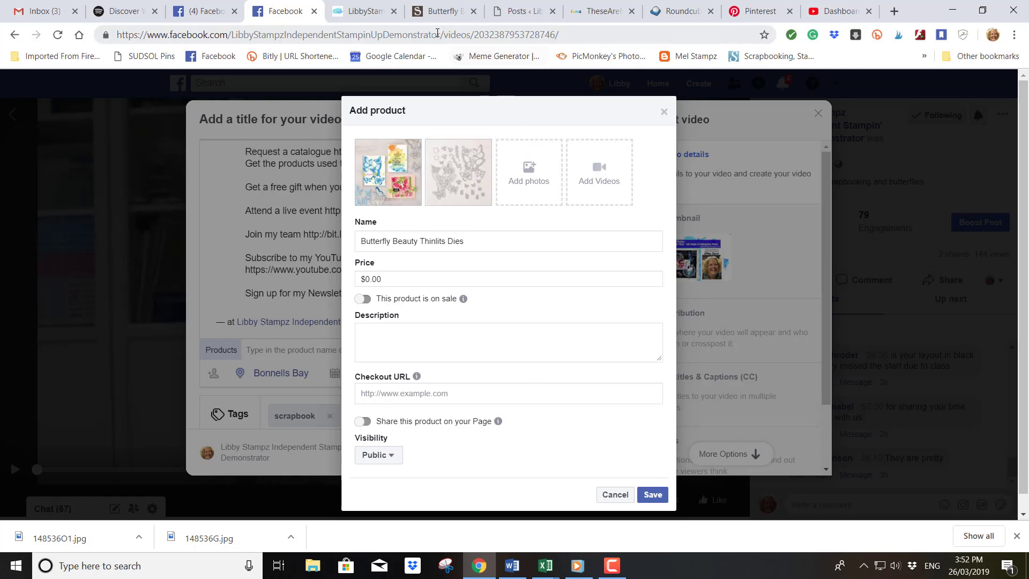
left_click(442, 12)
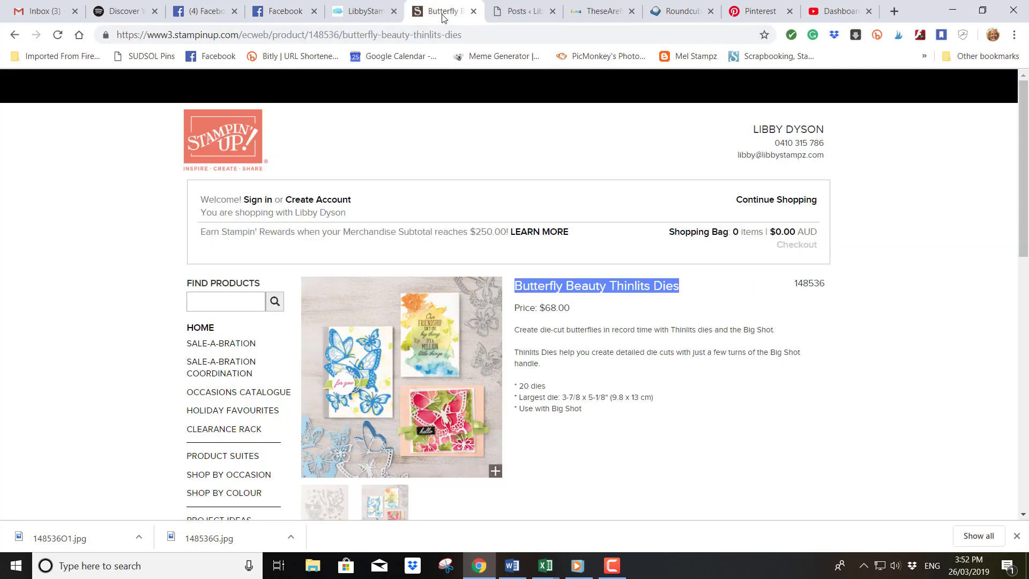
left_click(291, 12)
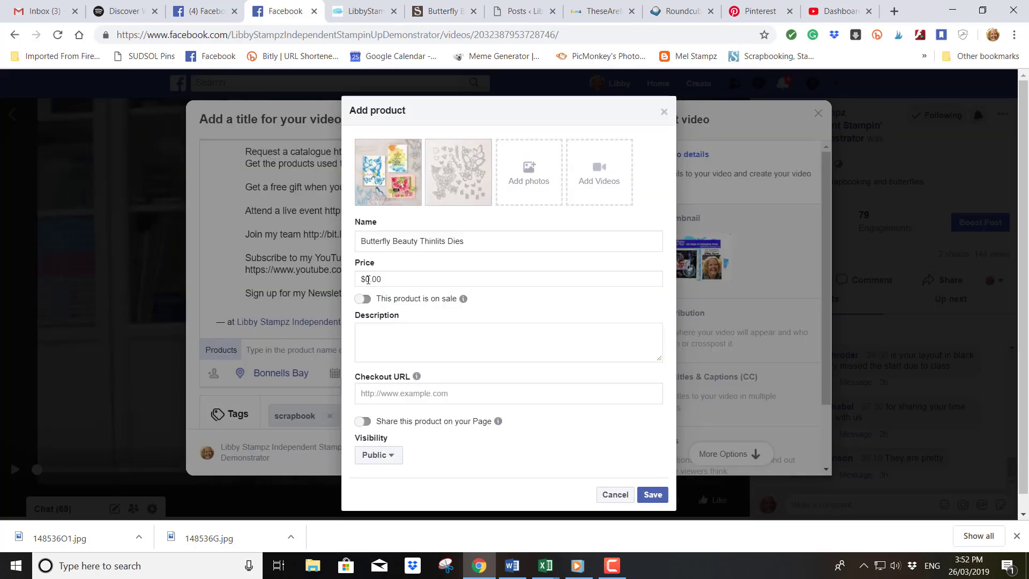
left_click(369, 278)
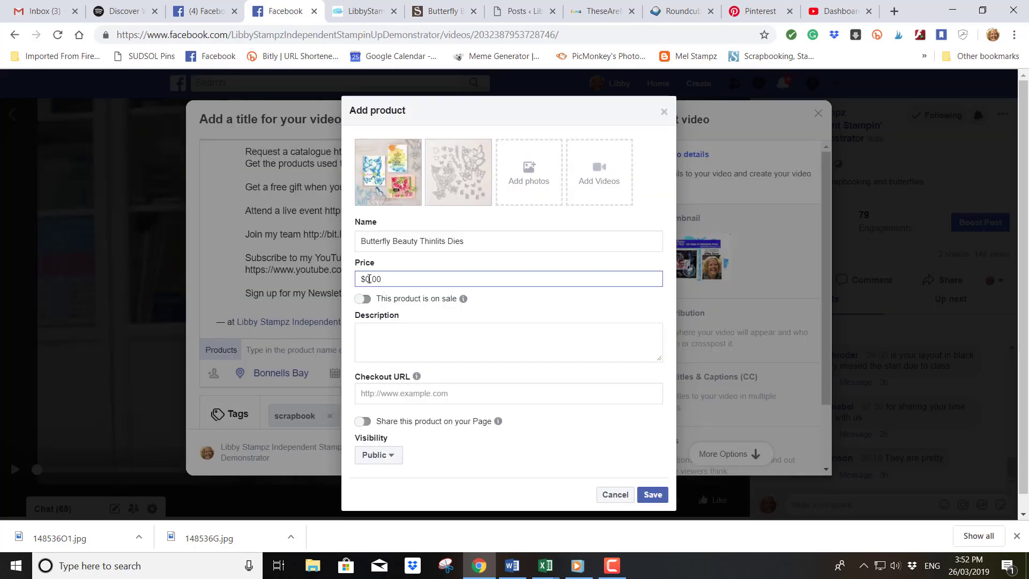
type("8")
- Copy the Butterfly Beauty Thinlits Dies name, item number, price and full description from the shop page
left_click(397, 338)
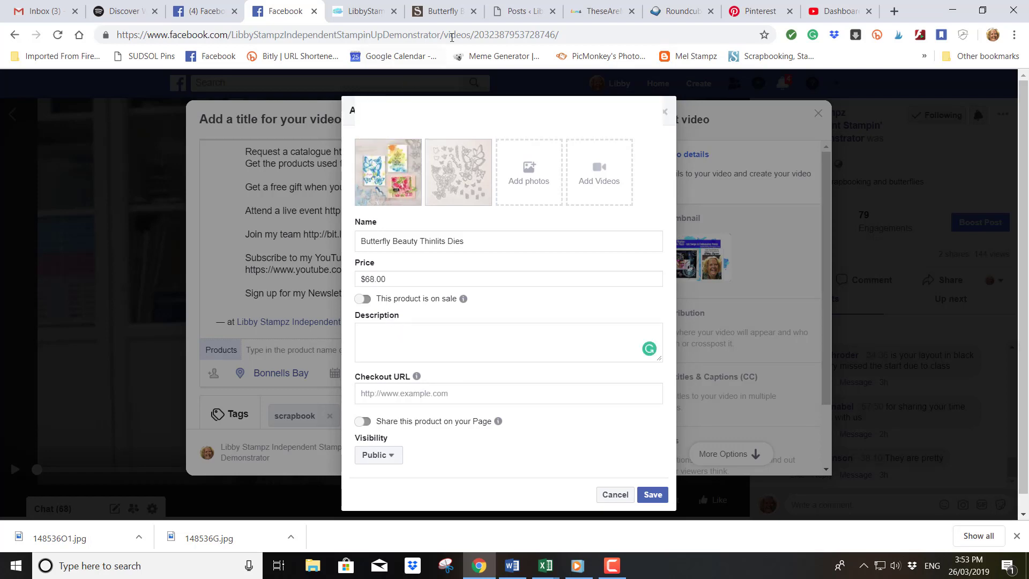
left_click(449, 14)
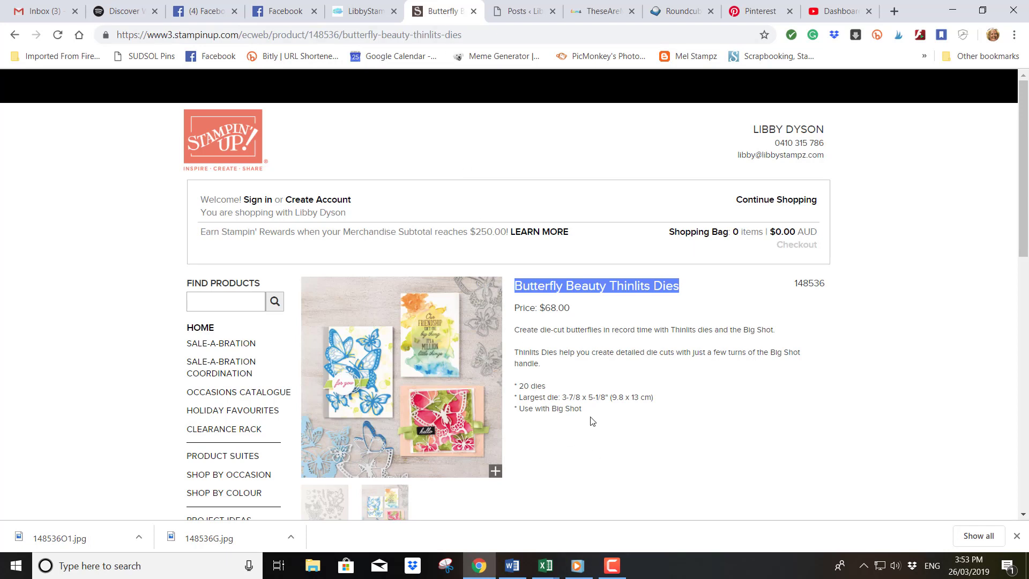
left_click_drag(592, 420, 518, 334)
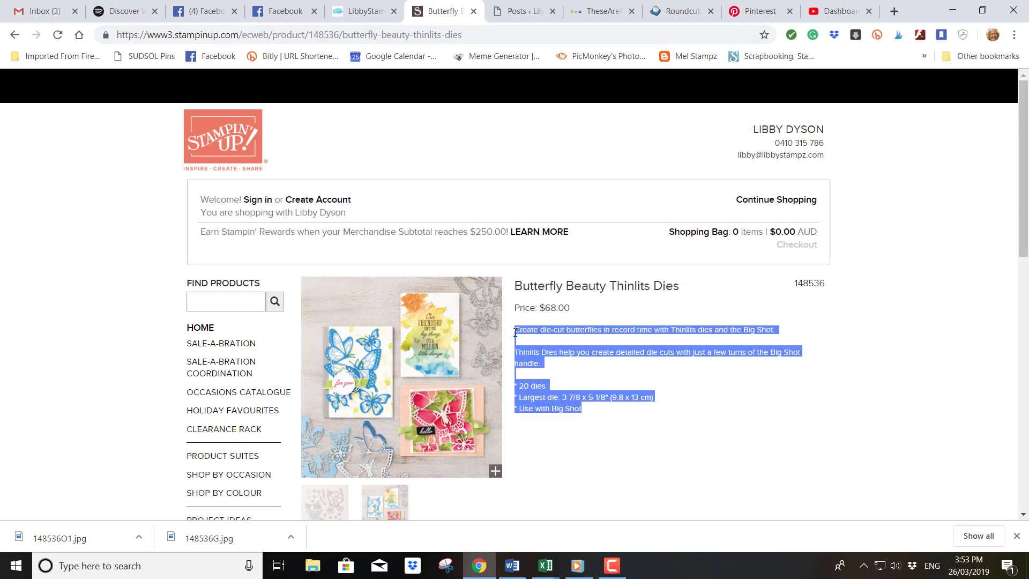
left_click_drag(517, 309, 517, 281)
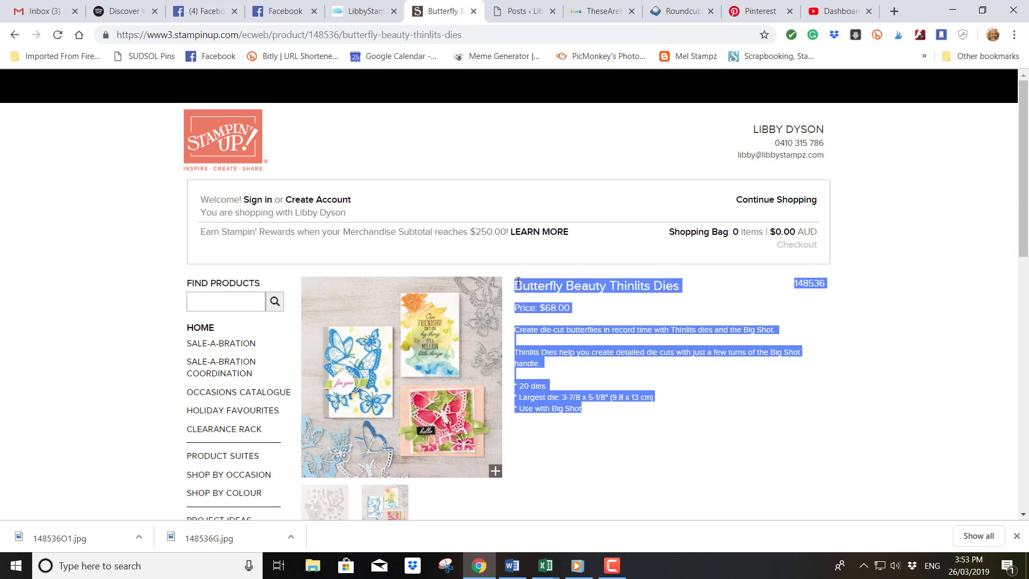
right_click(518, 282)
left_click(528, 293)
- Paste the copied dies details into the Facebook product description and add the line "Coordinates with" below a blank line
left_click(285, 12)
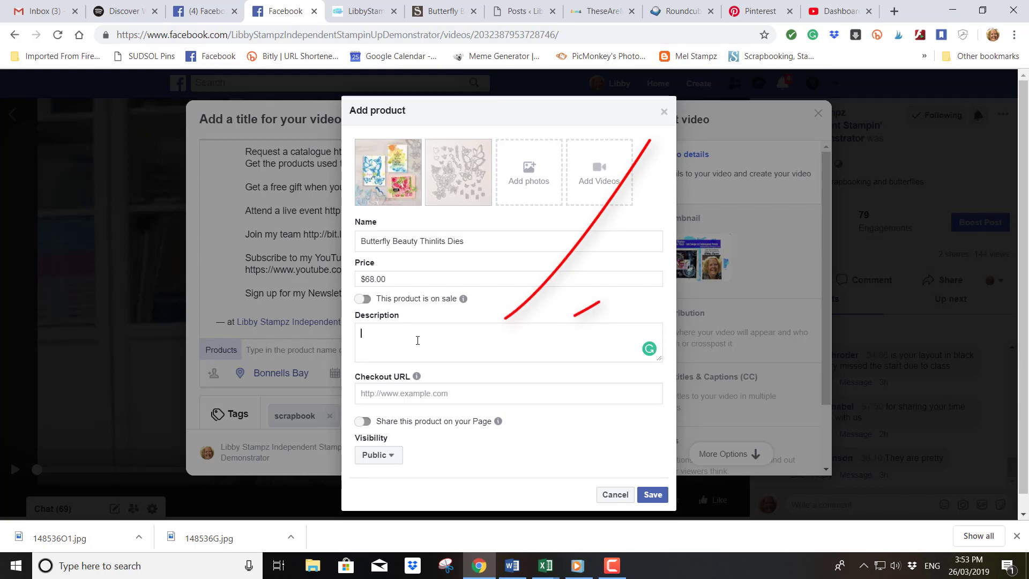
left_click(415, 337)
key("ctrl+v")
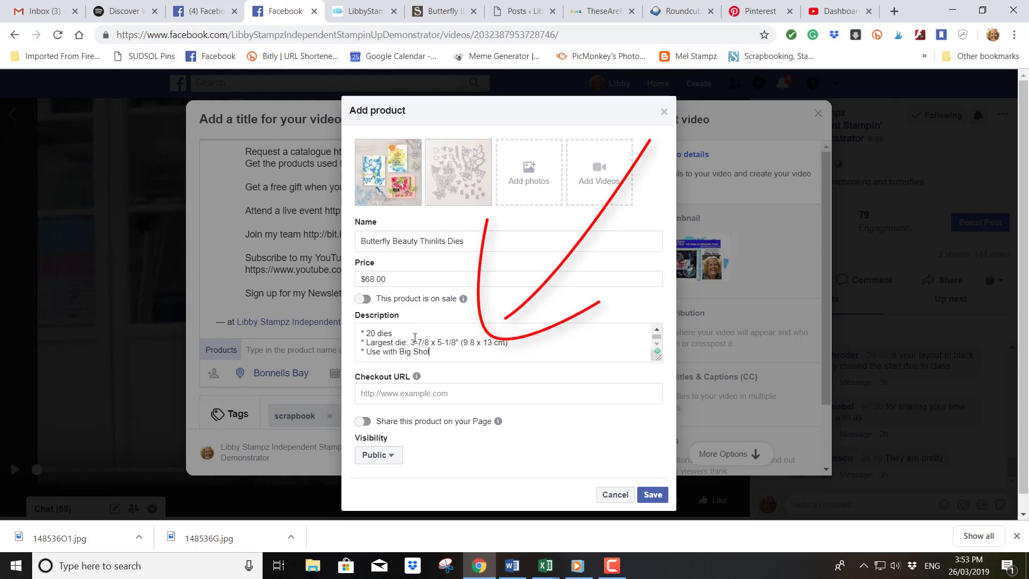
key("Return")
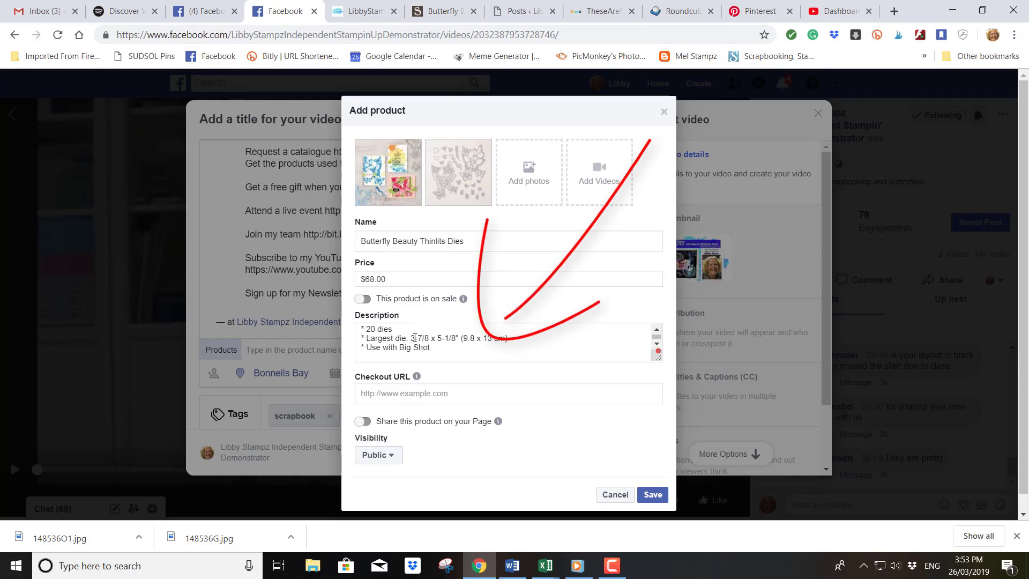
key("Return")
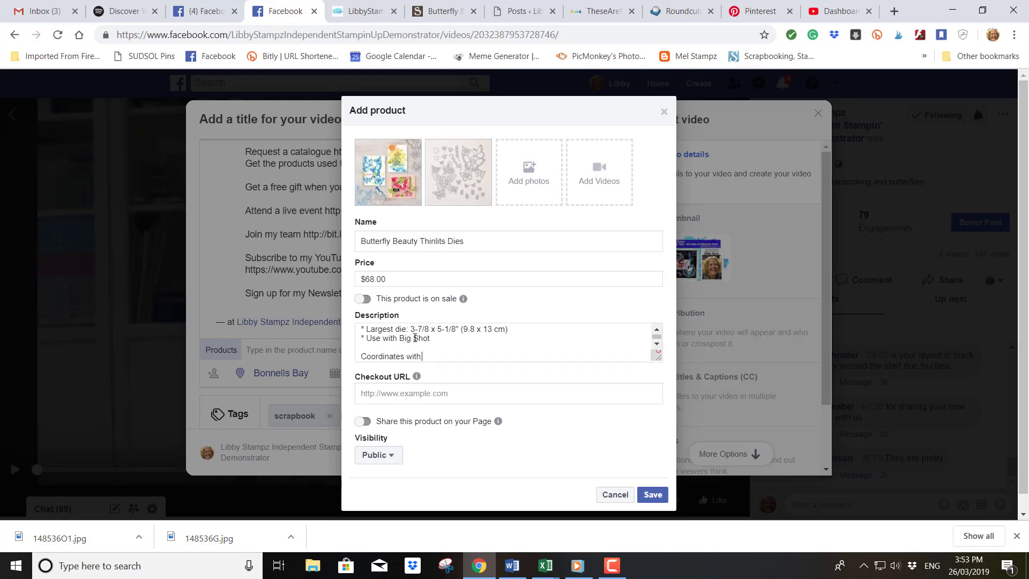
- Open the Beauty Abounds Cling Stamp Set page through the shop's recommended products
left_click(442, 13)
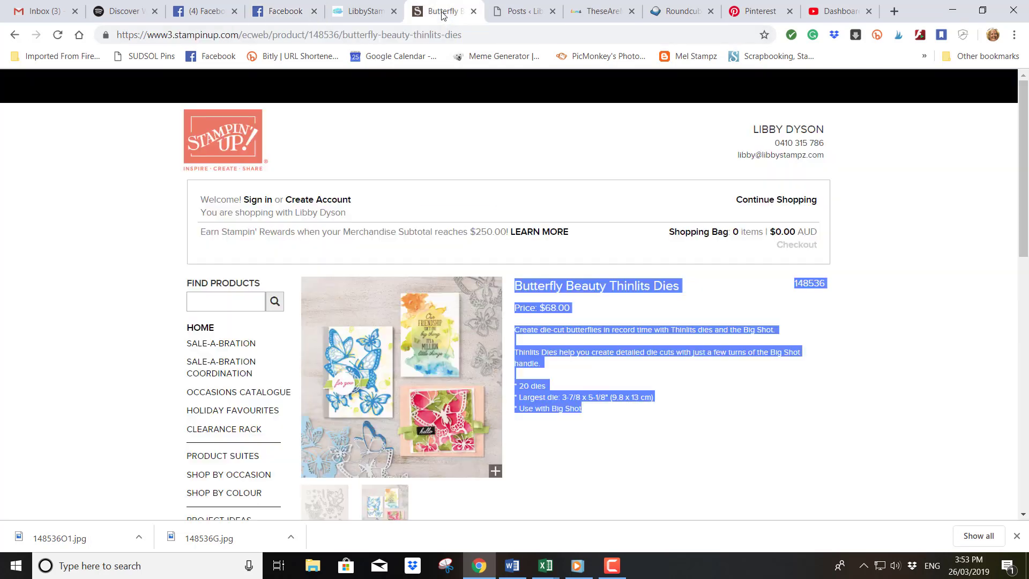
scroll(599, 419, "down", 5)
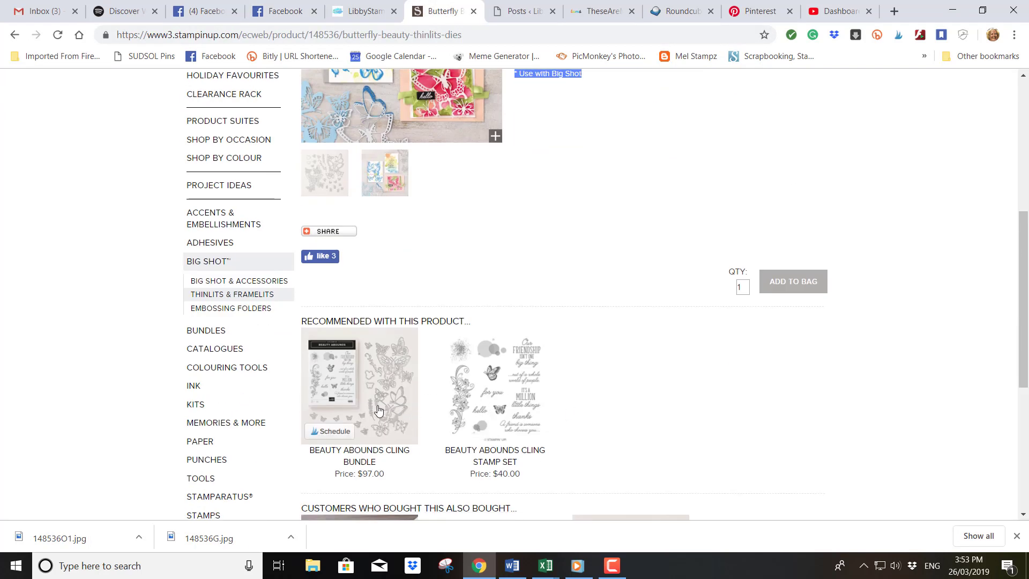
left_click(378, 411)
left_click(381, 406)
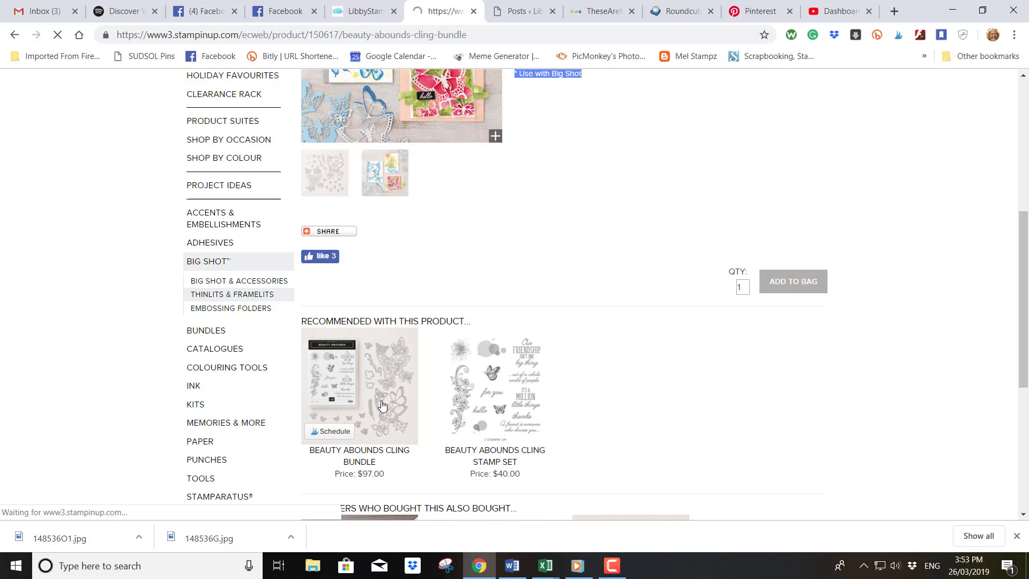
scroll(473, 417, "down", 5)
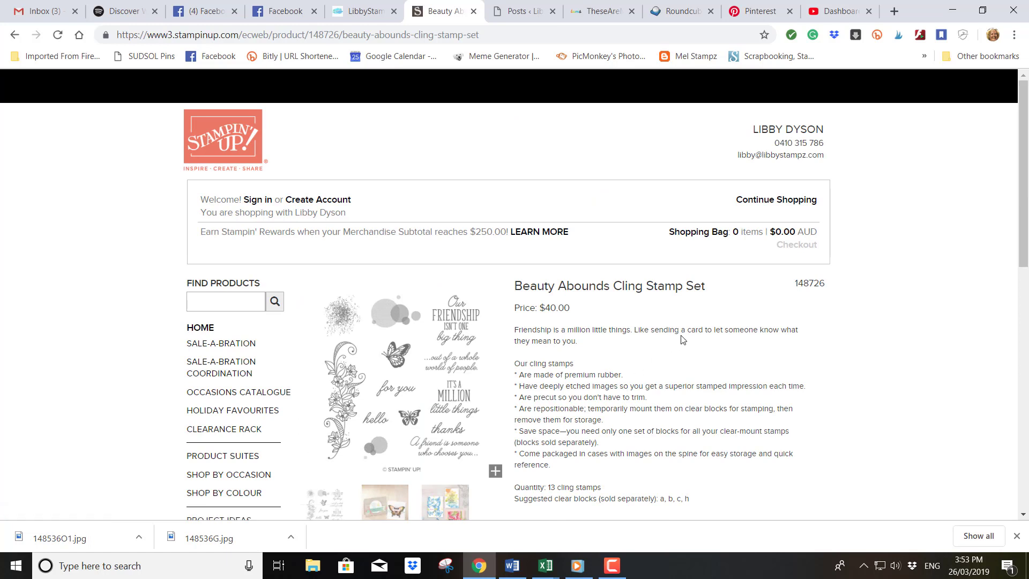
- Copy the Beauty Abounds Cling Stamp Set name, item number, price and details into the product description under "Coordinates with"
left_click_drag(699, 507, 548, 292)
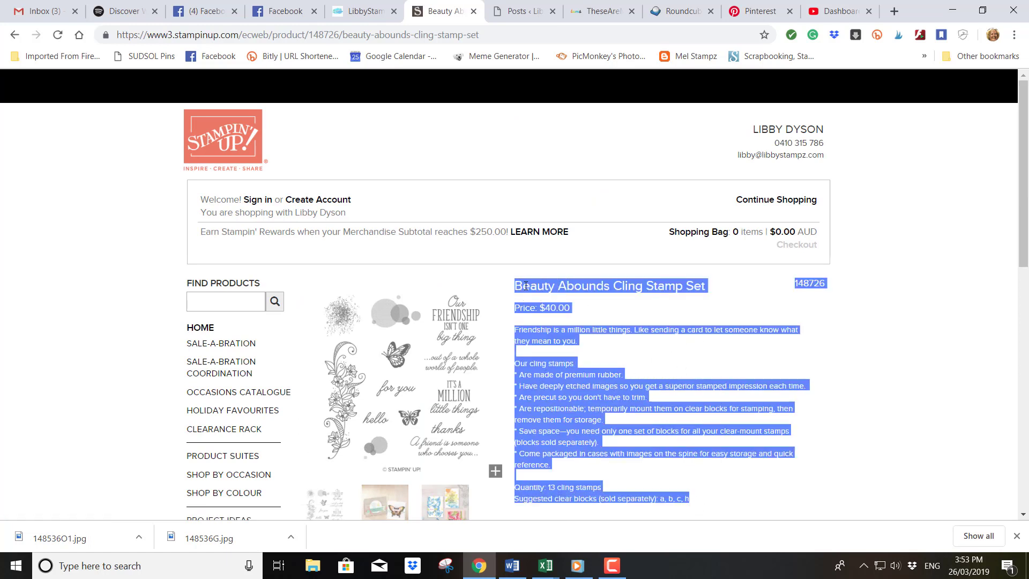
right_click(527, 288)
left_click(536, 297)
left_click(290, 12)
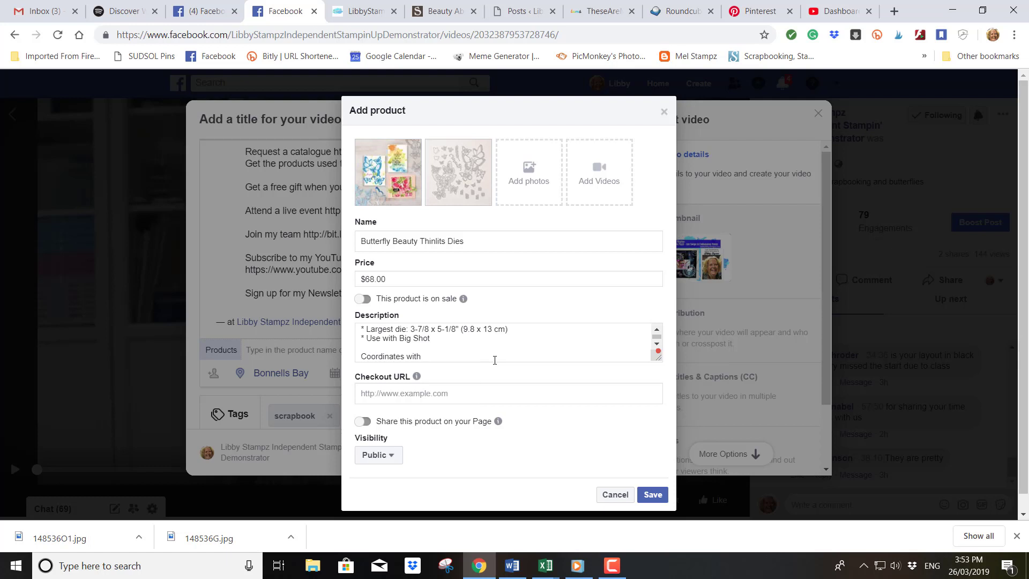
key("Return")
key("ctrl+v")
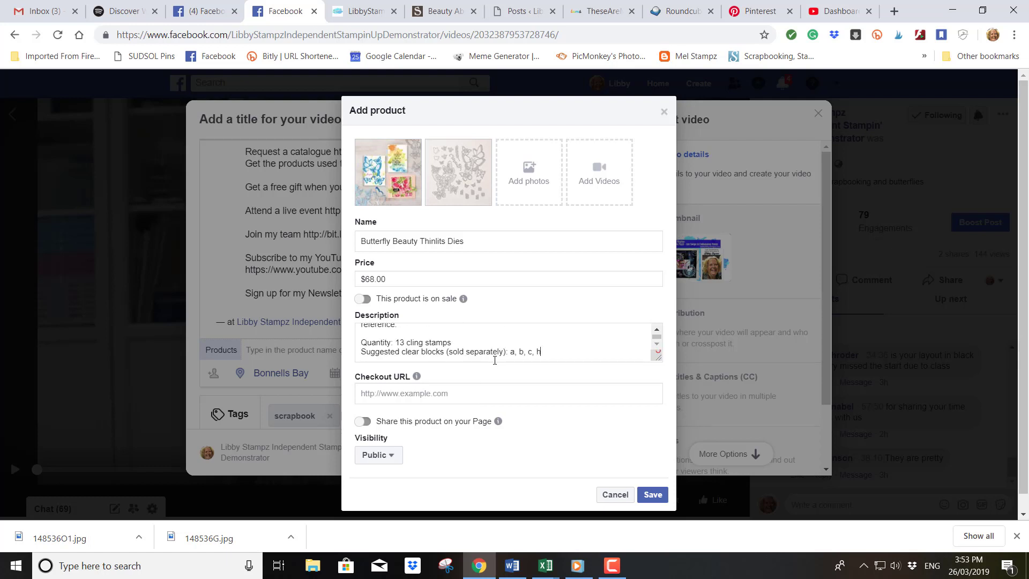
- Add the line "Buy the bundle and save 10%" at the end of the product description, after a blank line
key("Return")
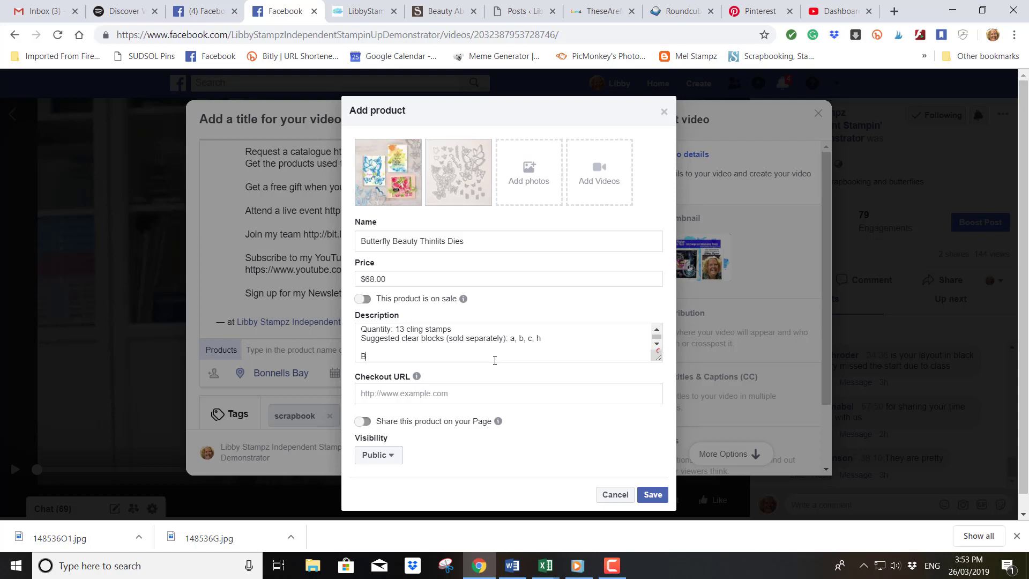
type("Buy the bundle a")
type("nd save 10%")
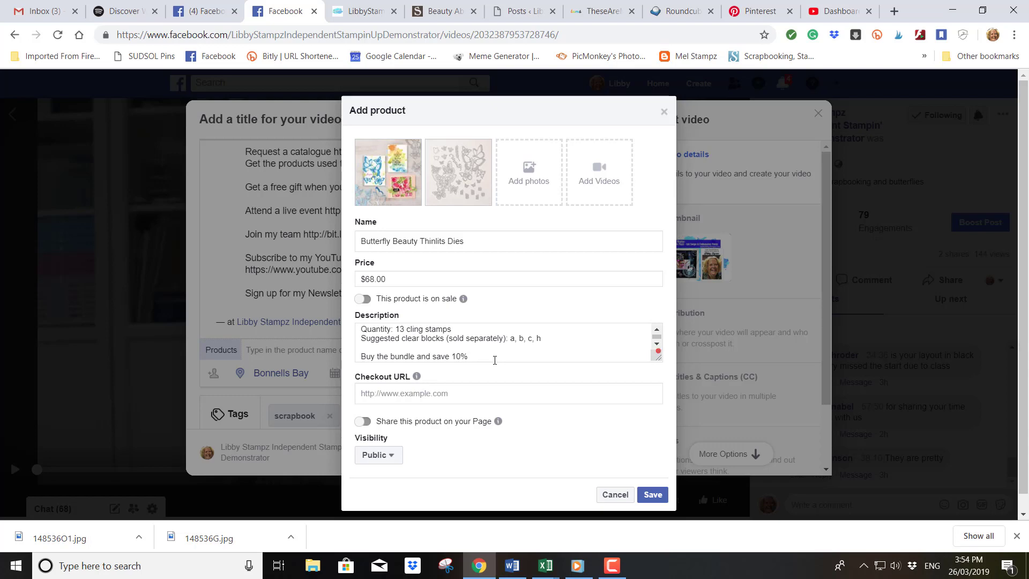
- Copy the Beauty Abounds Cling Bundle's name, item number and price from its shop page to the end of the product description
left_click(440, 11)
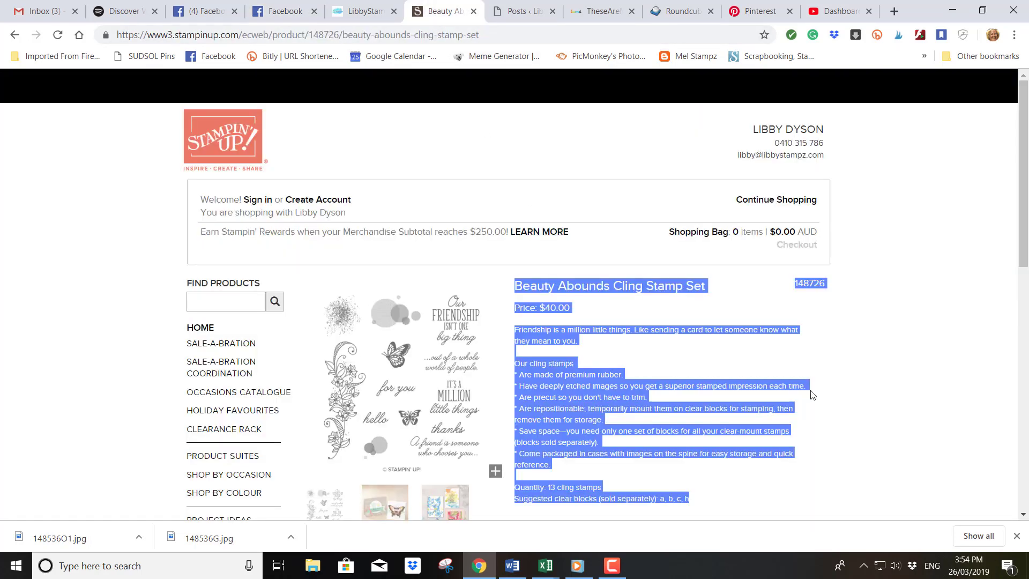
scroll(825, 398, "down", 9)
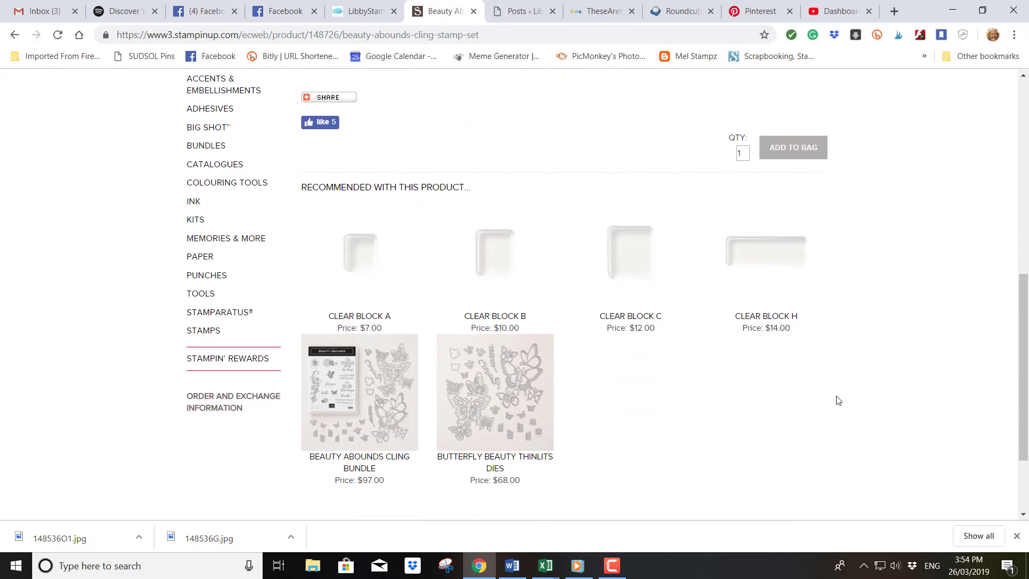
left_click(365, 423)
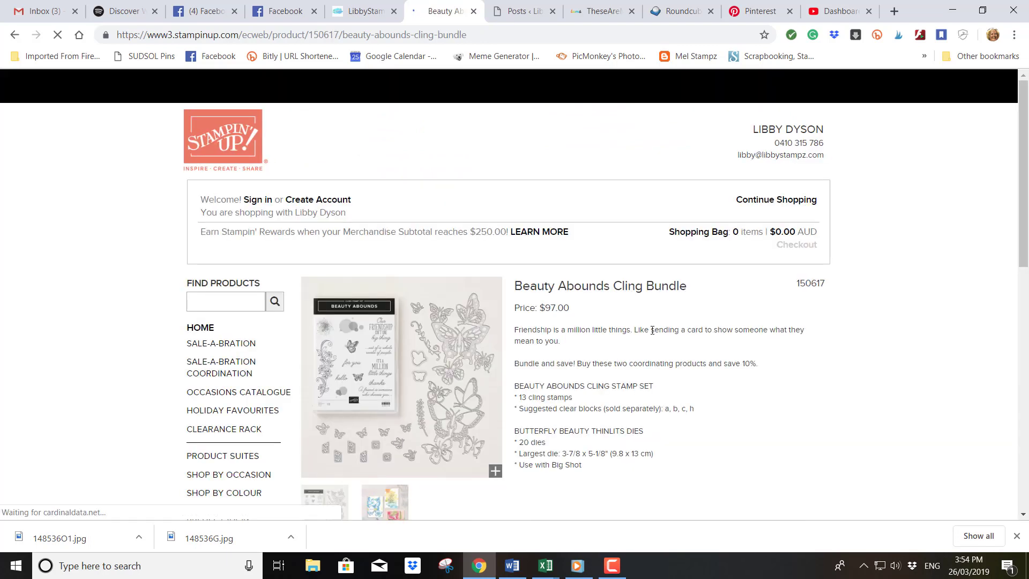
left_click_drag(562, 297, 516, 287)
right_click(520, 286)
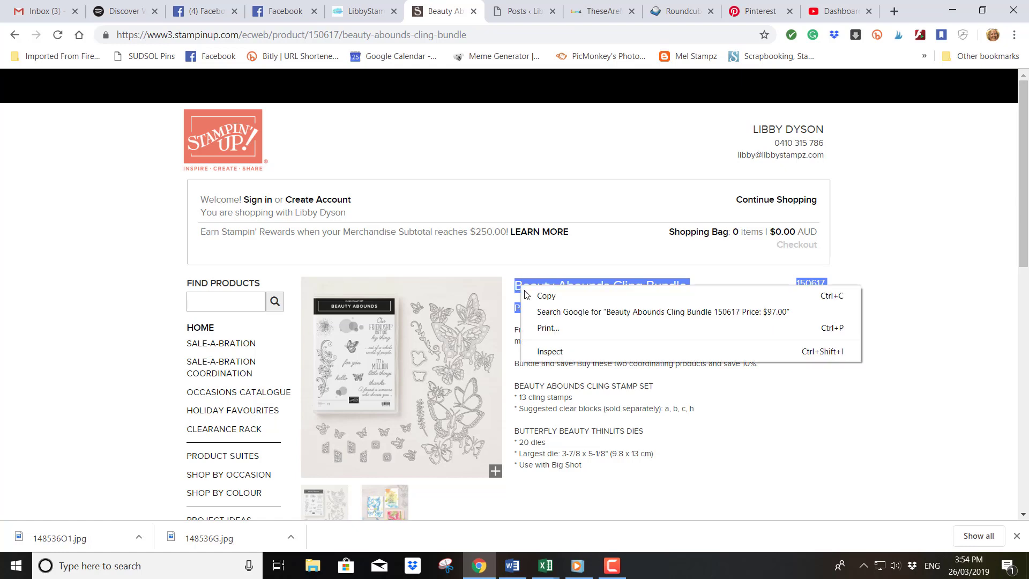
left_click(537, 295)
left_click(278, 16)
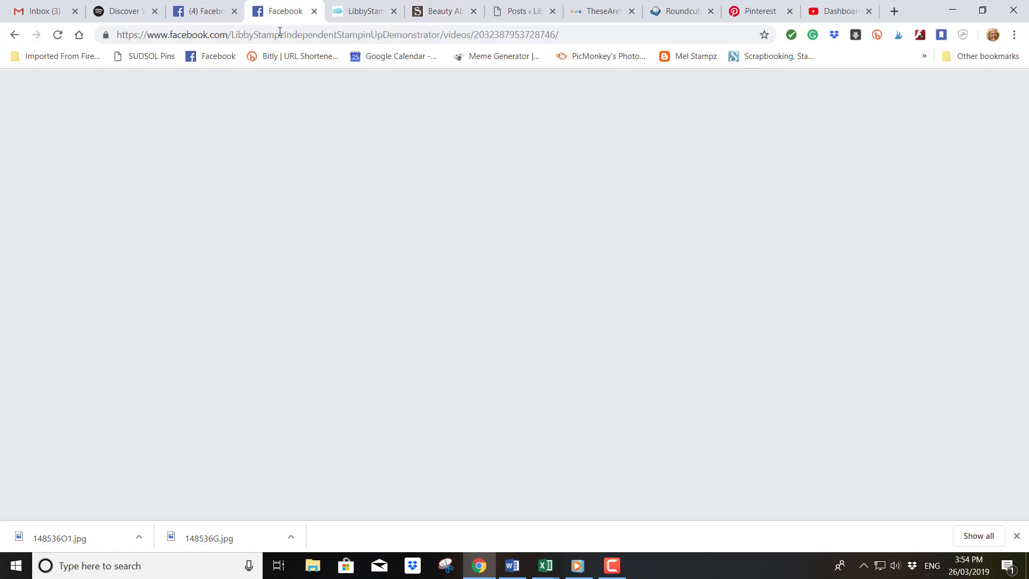
left_click(545, 354)
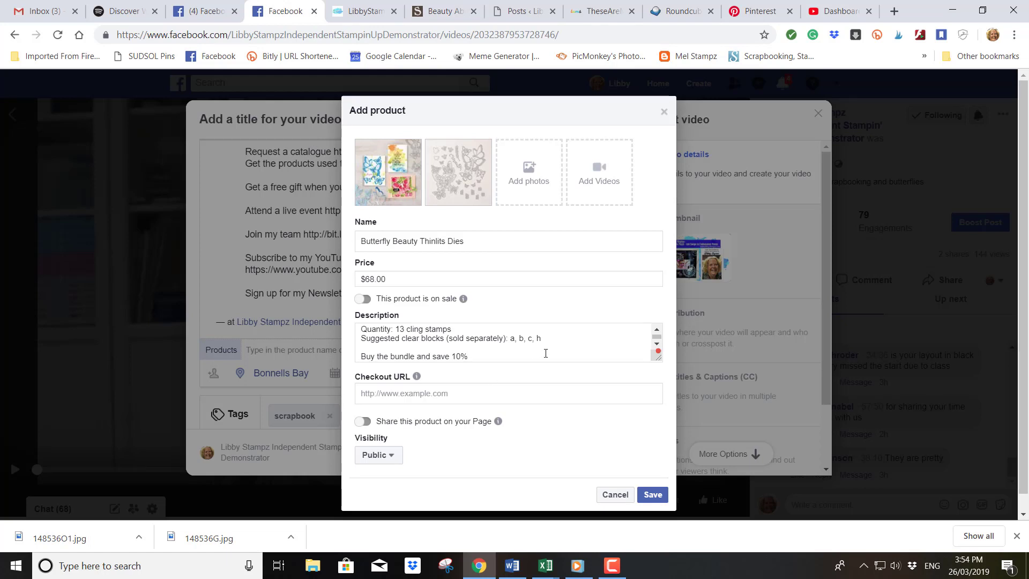
key("ctrl+v")
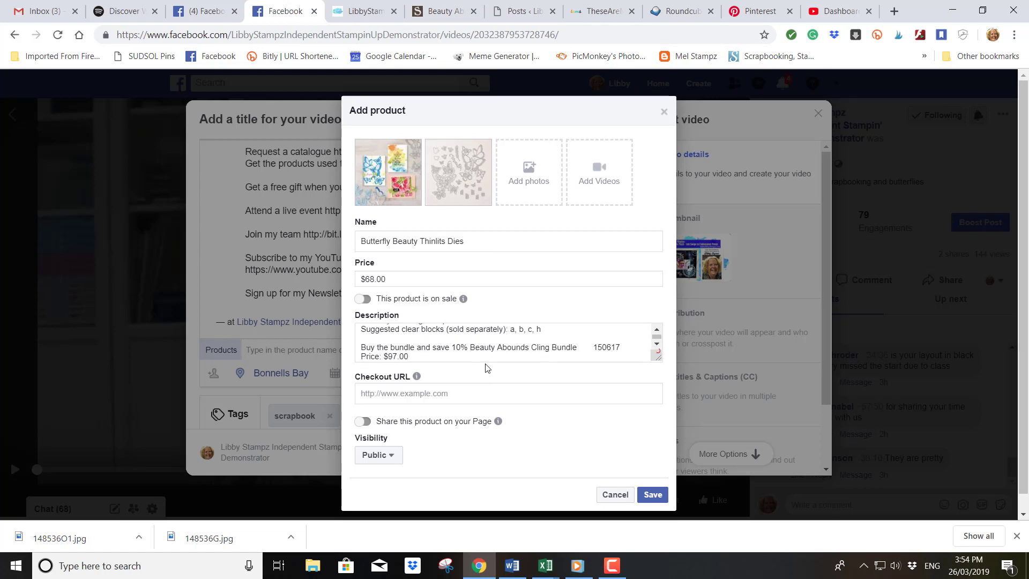
- Switch to the BLOG STUFF document in Word and copy the dbwsdemoid parameter from the DBWS Link line
left_click(445, 15)
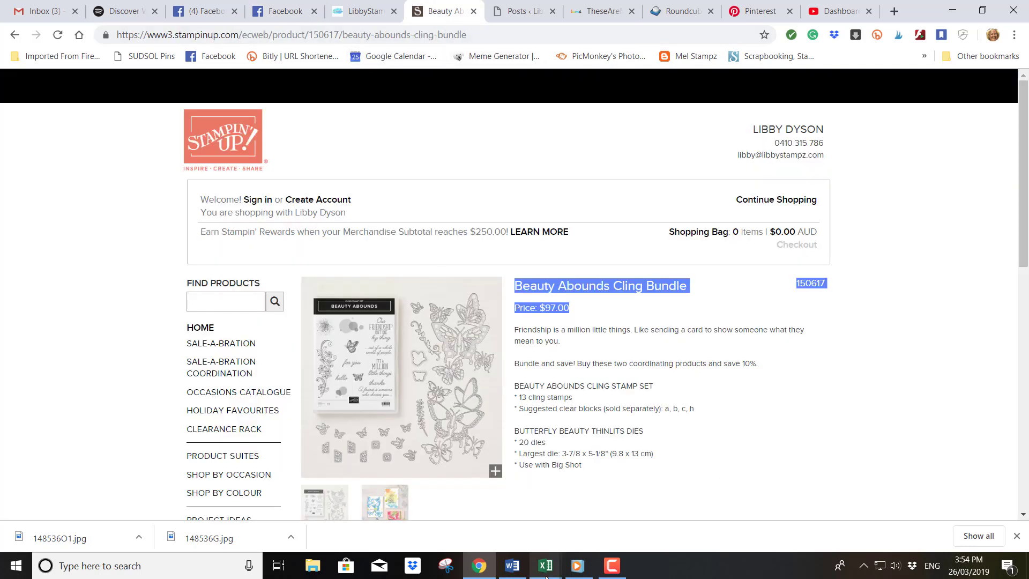
left_click(519, 569)
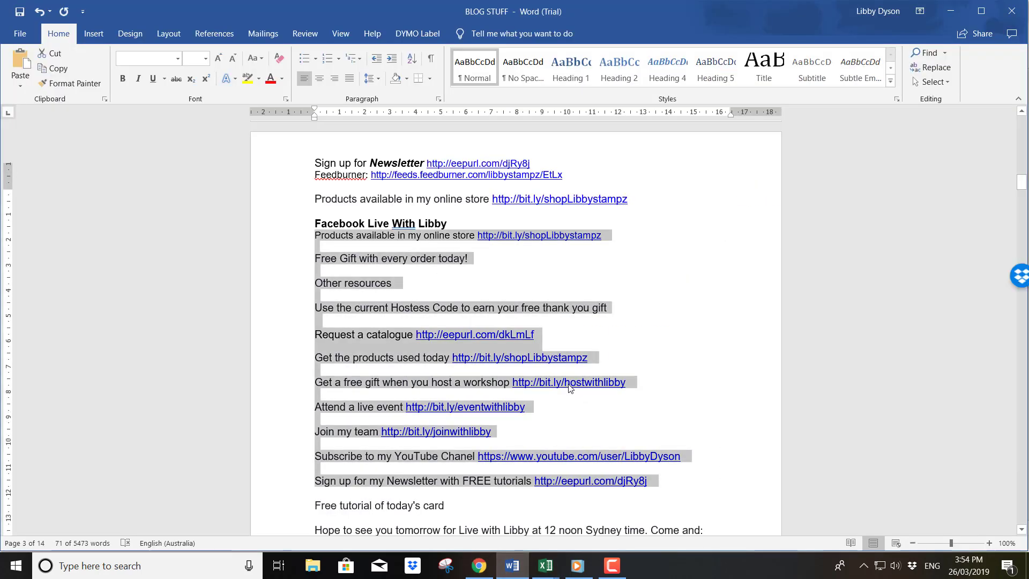
scroll(568, 379, "up", 10)
scroll(569, 379, "up", 5)
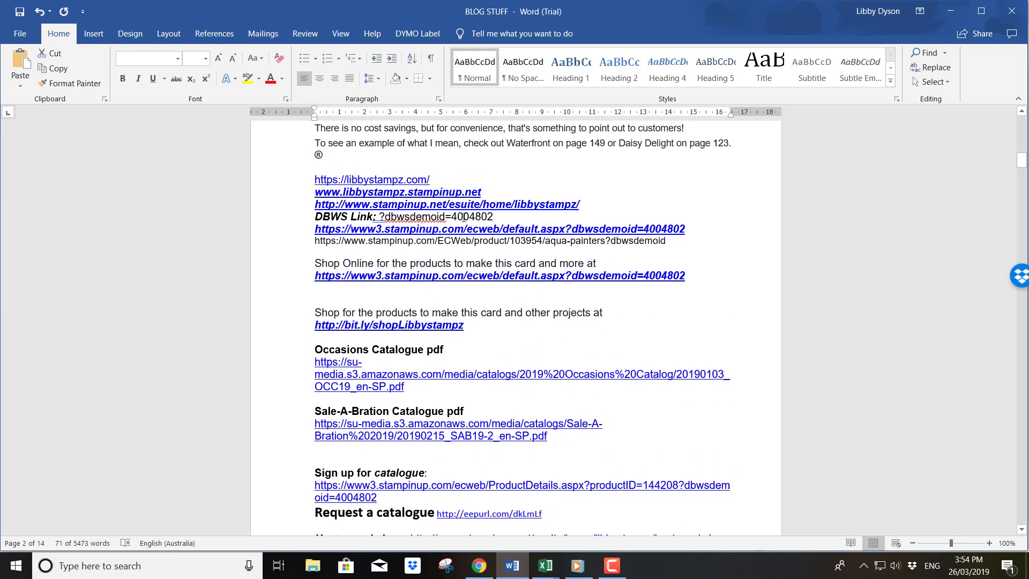
left_click_drag(464, 217, 390, 218)
right_click(390, 218)
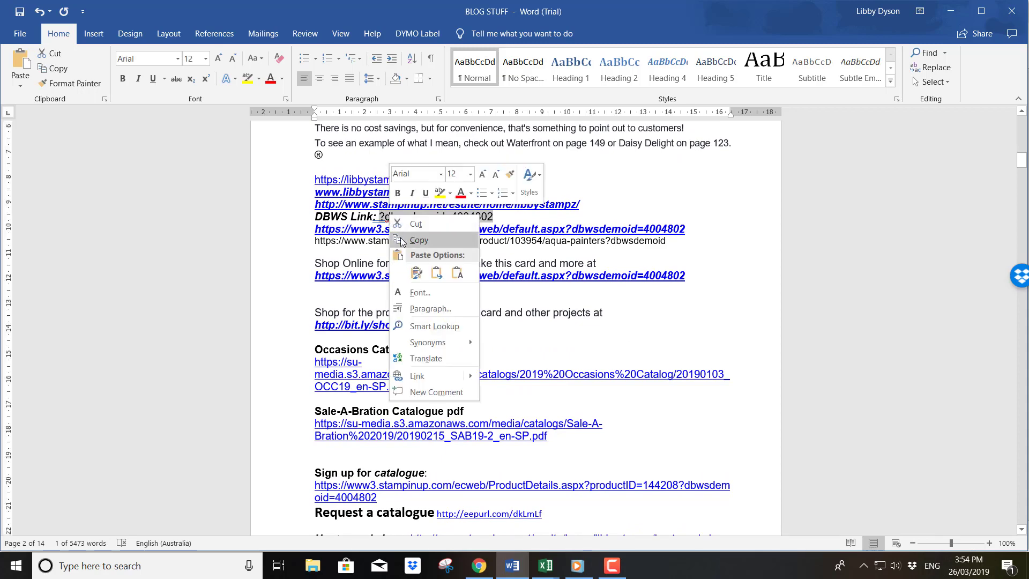
left_click(405, 237)
- Back in Chrome, replace beauty-abounds-cling-bundle in the bundle page address with the copied dbwsdemoid parameter and copy the whole link
left_click(477, 566)
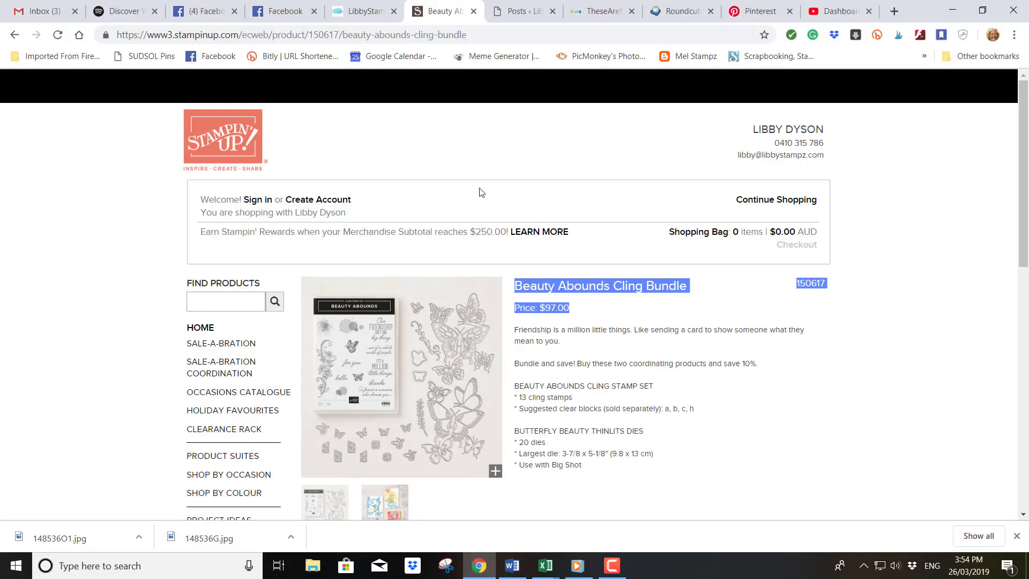
left_click(473, 31)
left_click(473, 31)
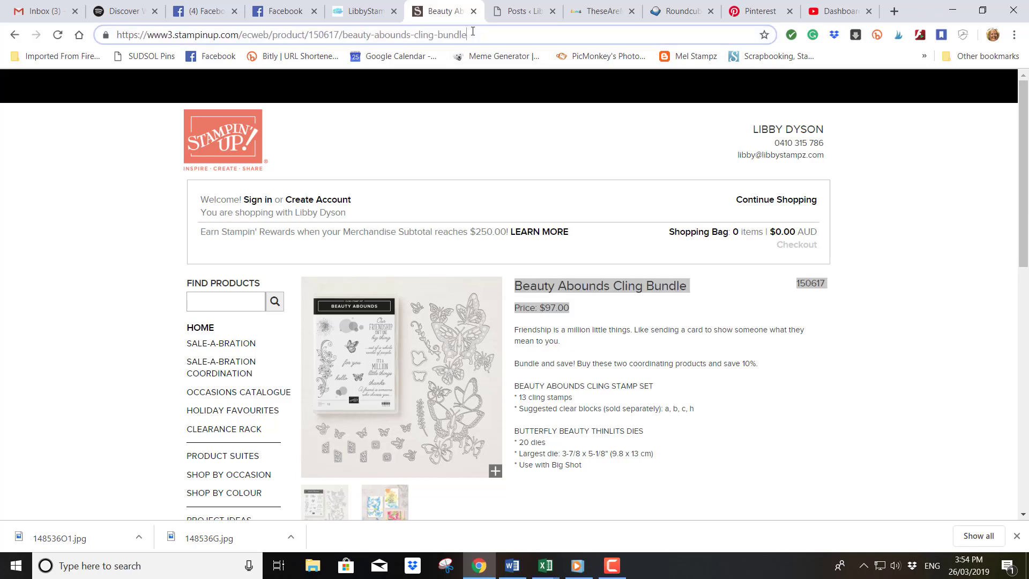
left_click_drag(473, 31, 347, 31)
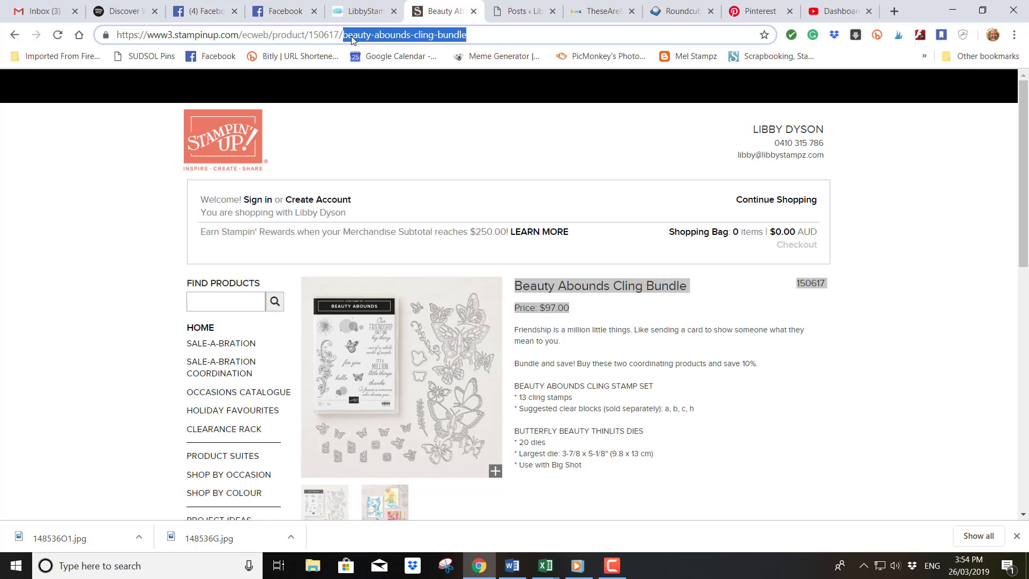
key("ctrl+v")
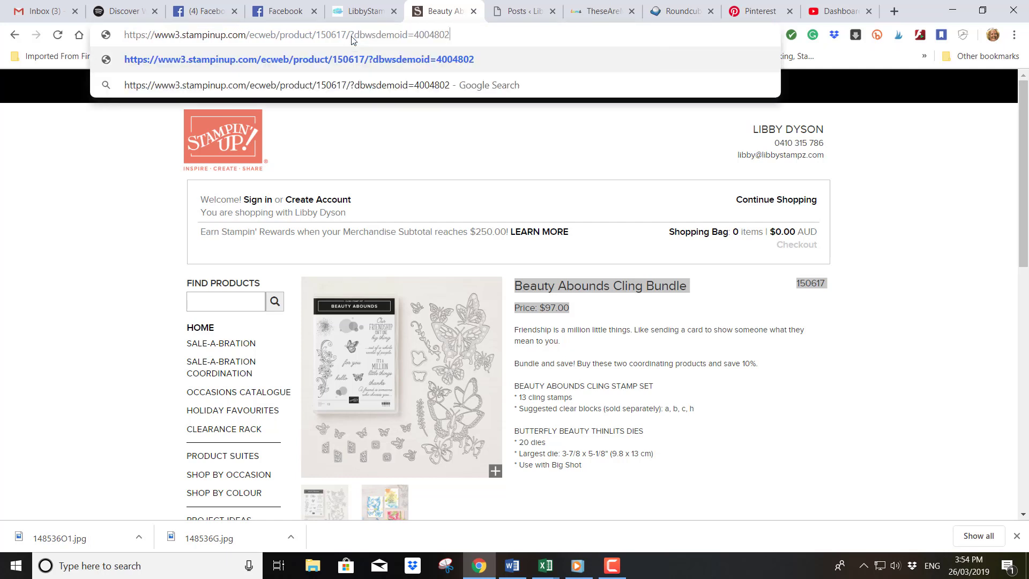
key("ctrl+a")
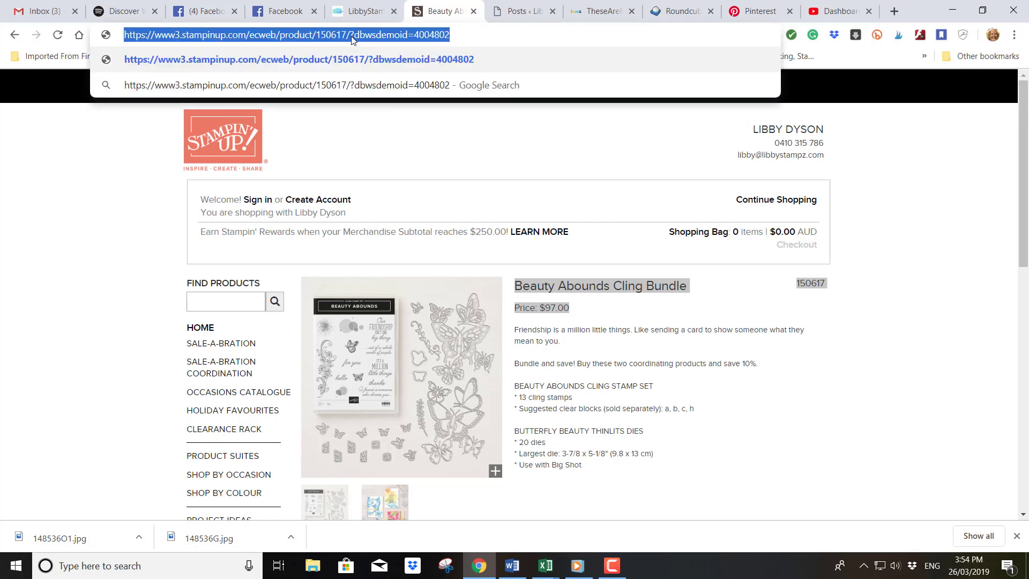
- Save the product in the Facebook video editor with the copied bundle link as its checkout URL and sharing on the Page enabled
left_click(473, 11)
left_click(281, 12)
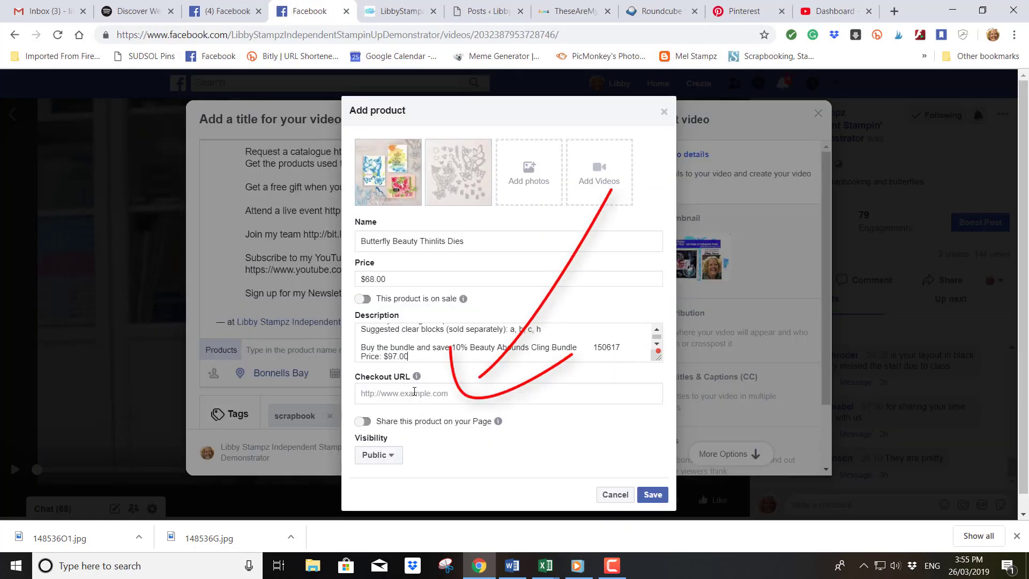
left_click(415, 394)
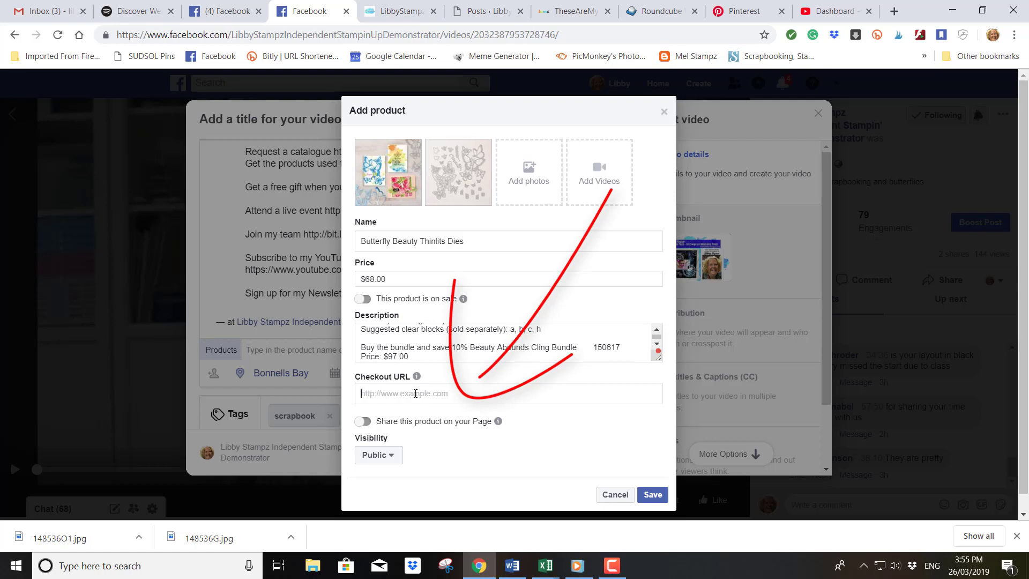
key("ctrl+v")
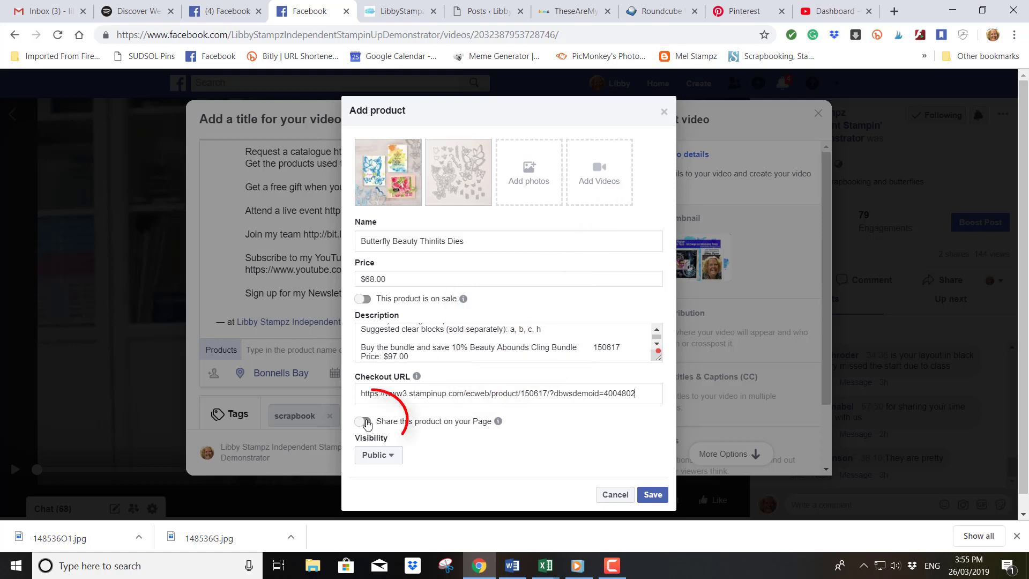
left_click(393, 422)
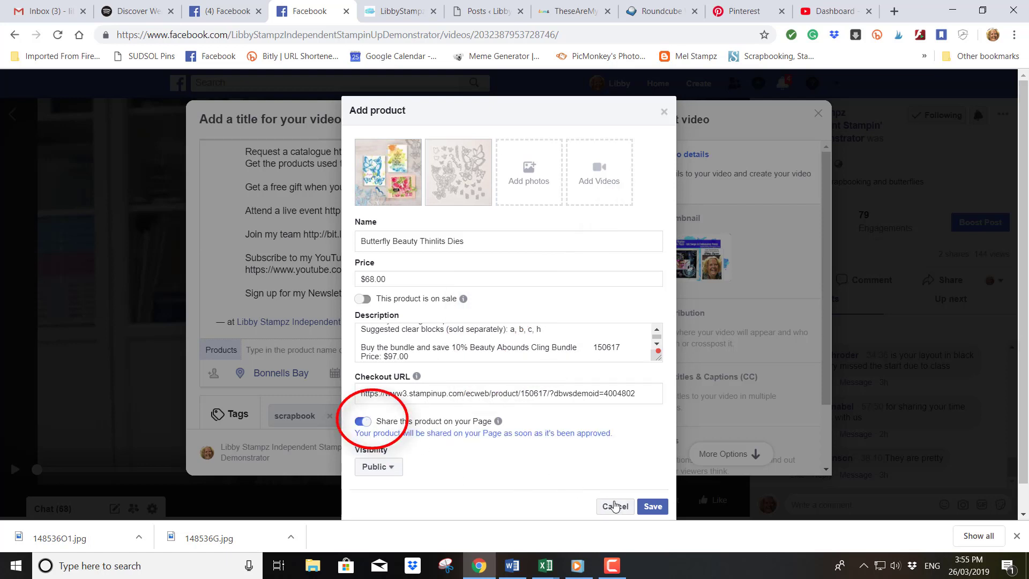
left_click(655, 506)
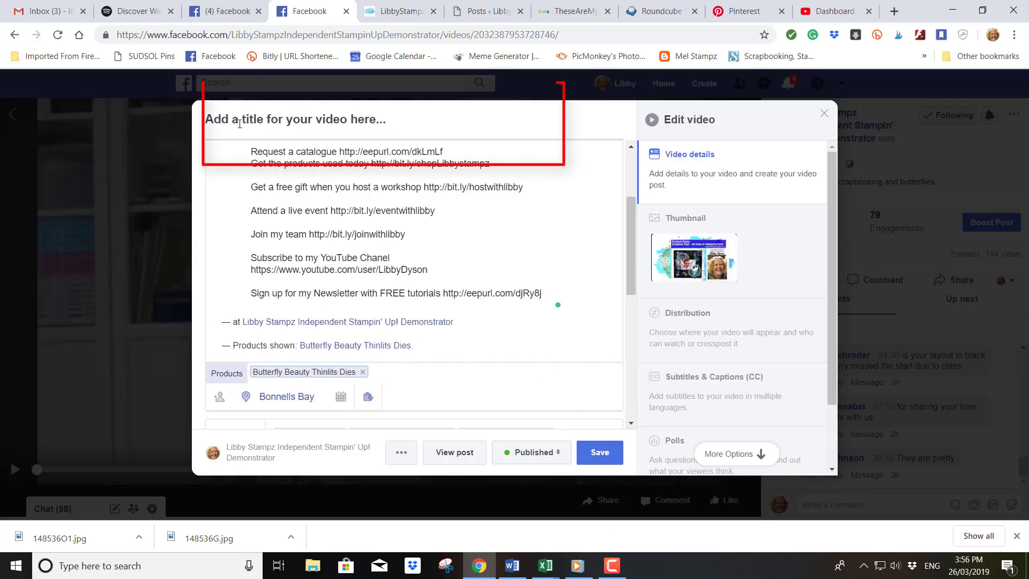
- Title the video "Scrapbook Page with Ink Pad Swipe & Embossing Paste" and save the video edits
left_click(236, 119)
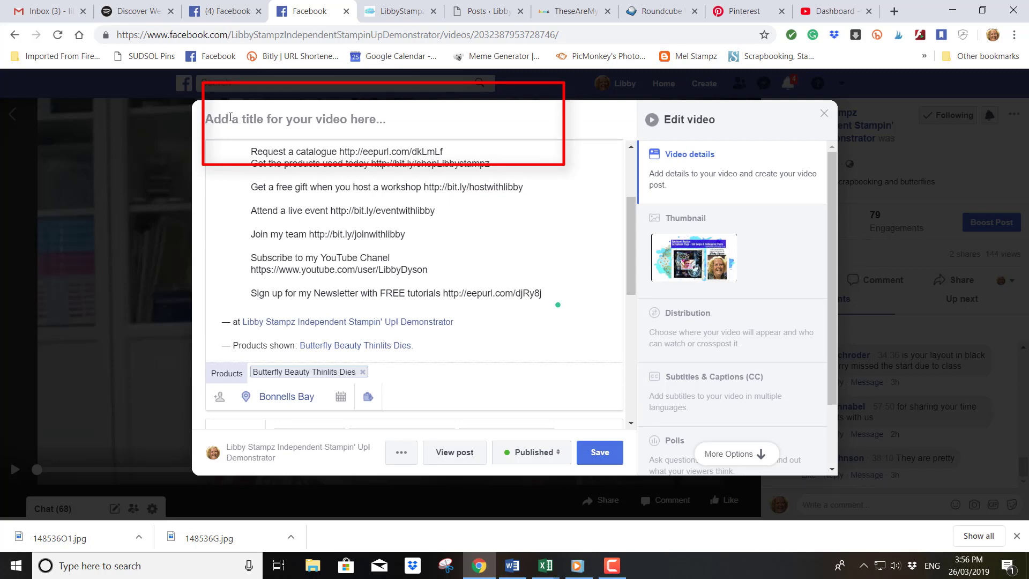
type("Scrap")
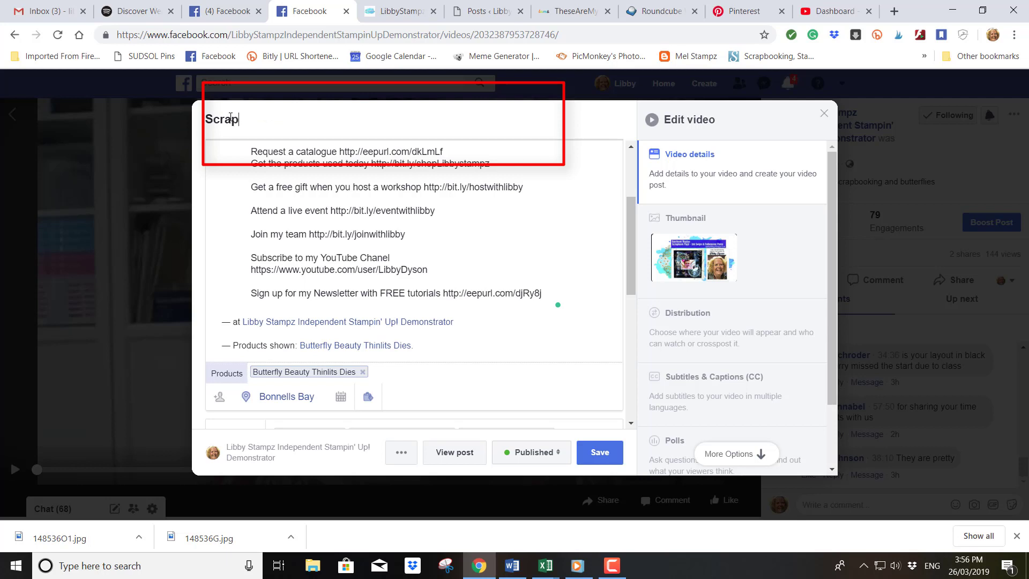
type("book Page with ")
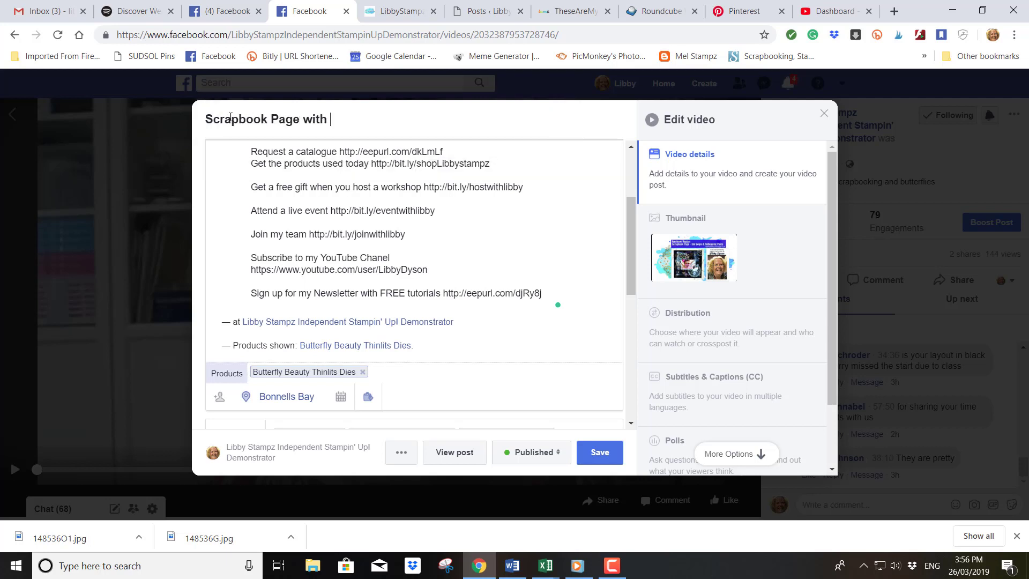
type("In")
type("k Pade")
type("Sw")
type("ipe &")
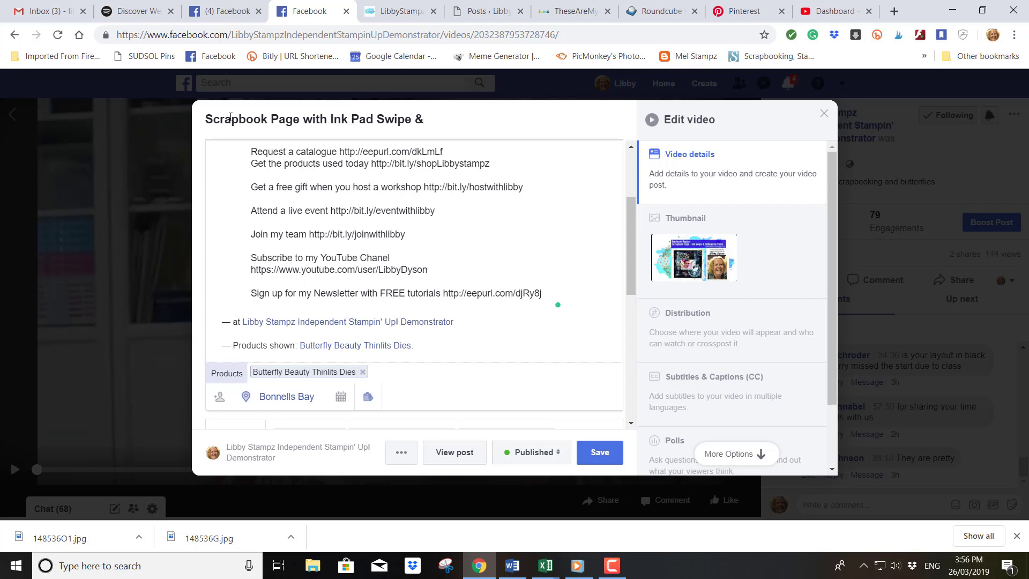
type(" Embossing Paste")
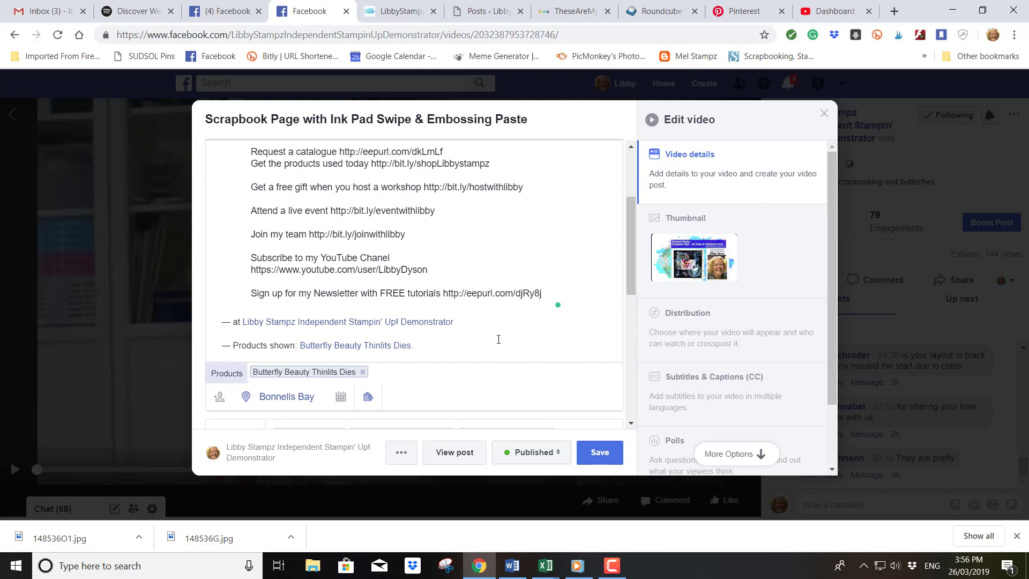
left_click(598, 455)
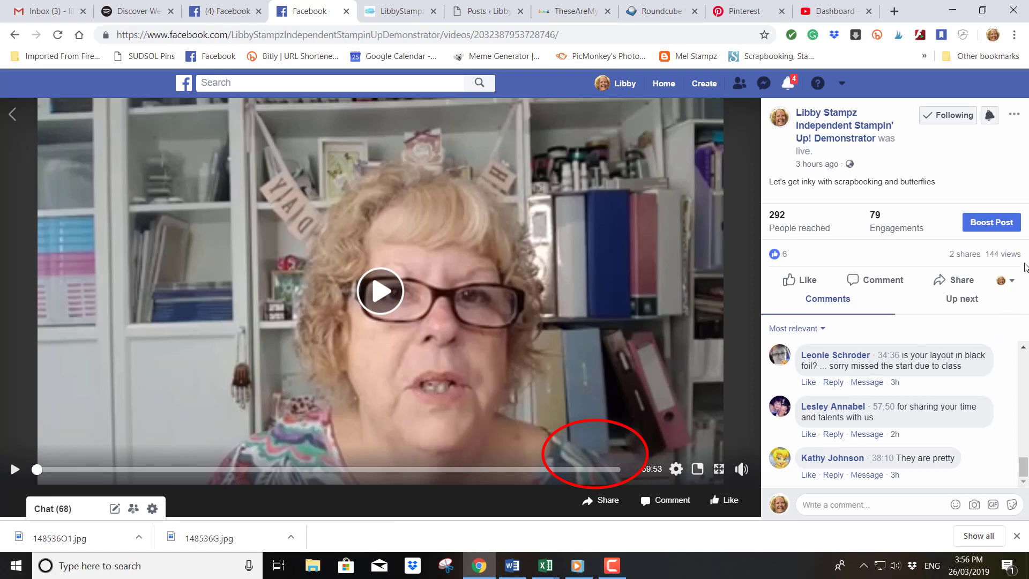
- Open the business Page, reload it, and examine the new product post and the edited live video post with its comments
left_click(845, 126)
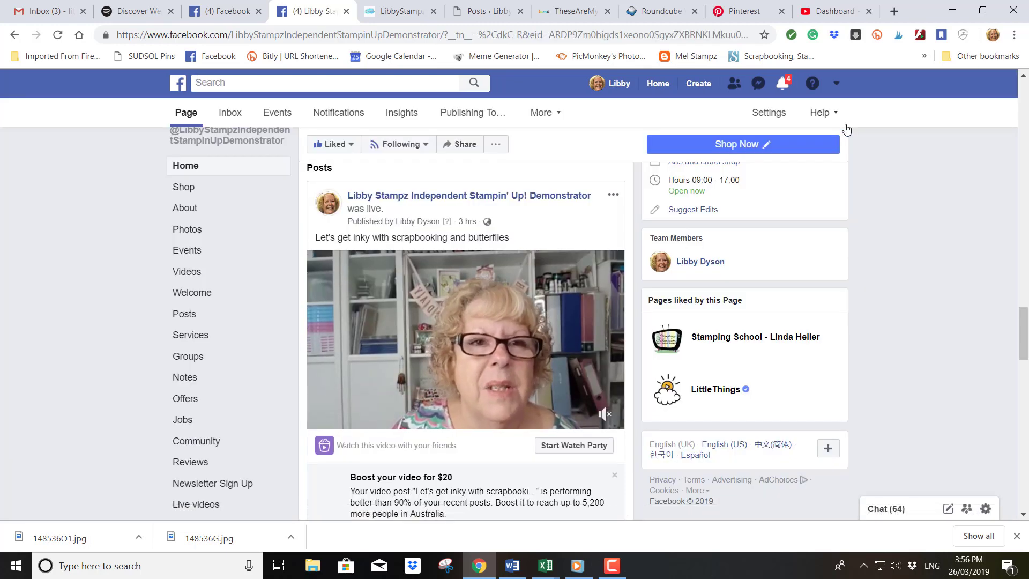
left_click(784, 85)
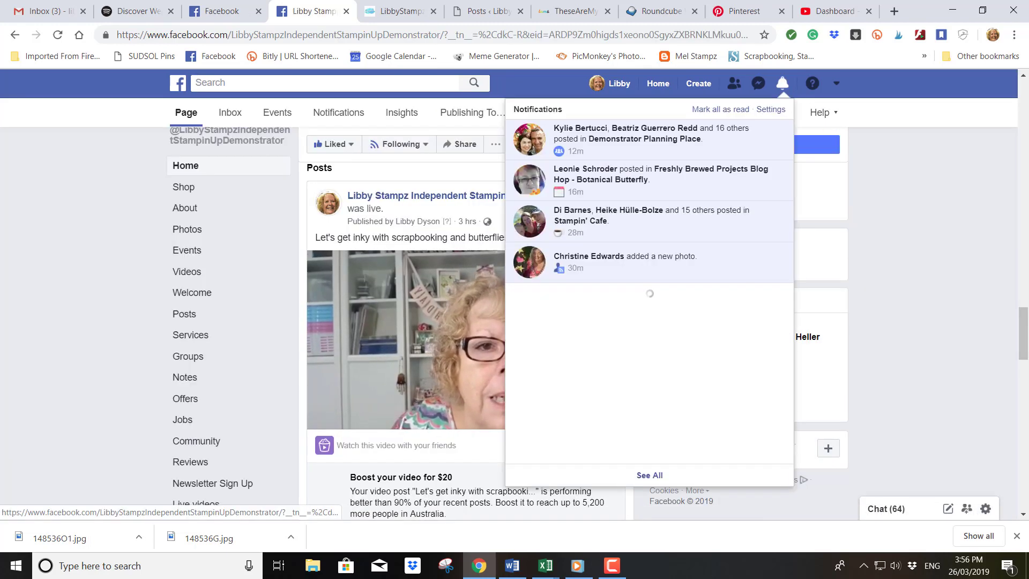
left_click(58, 35)
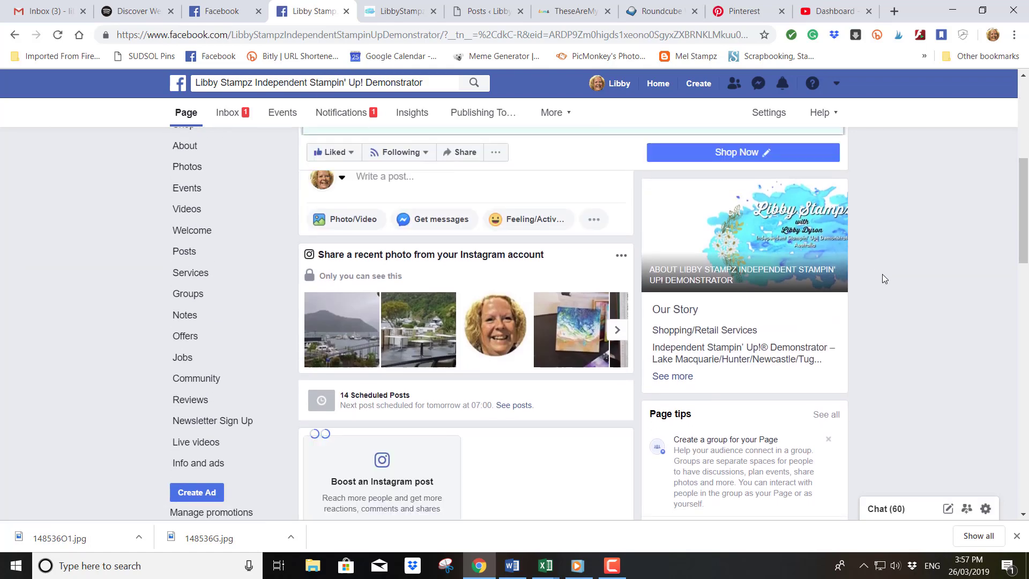
scroll(880, 282, "down", 15)
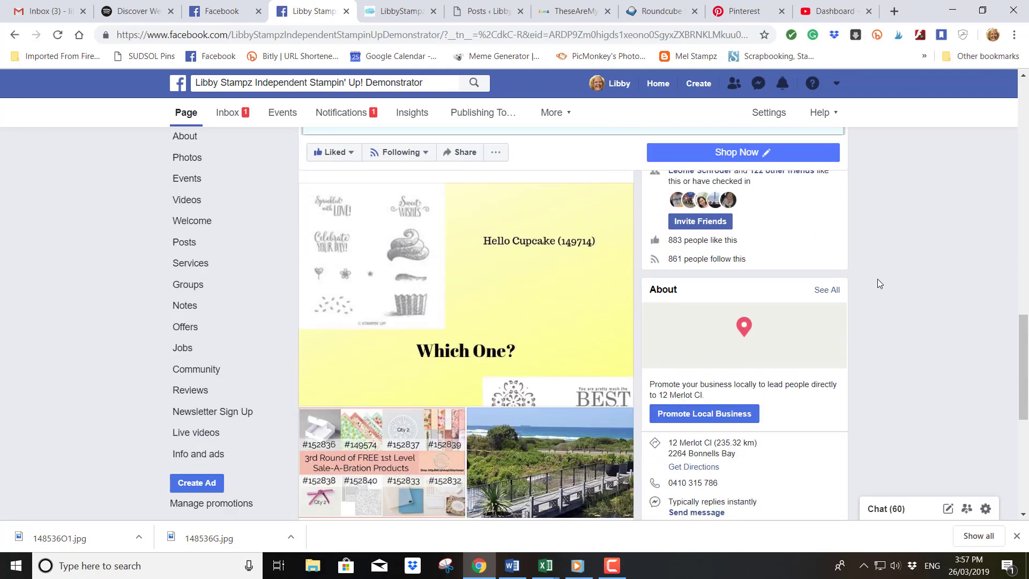
scroll(878, 280, "down", 2)
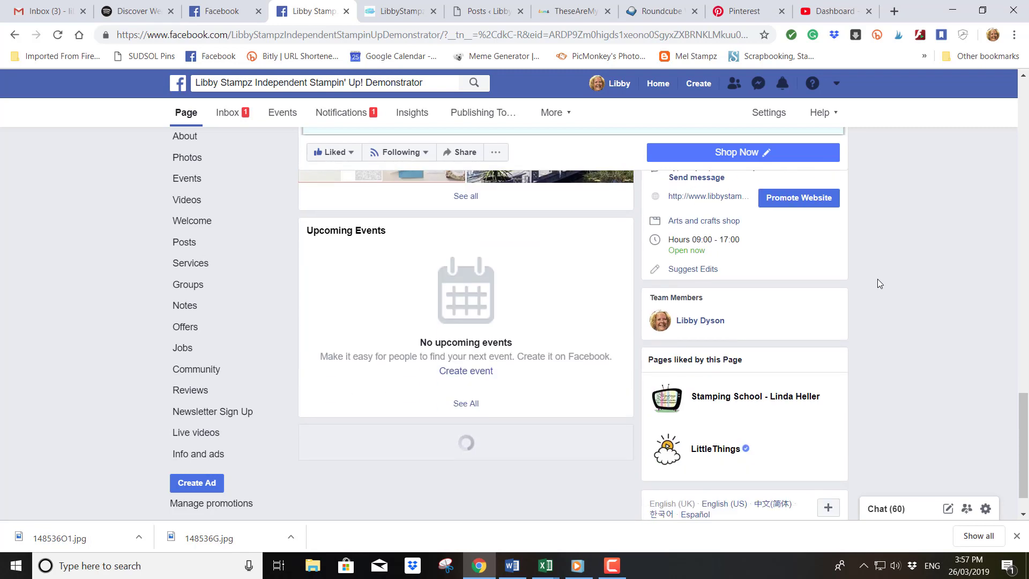
scroll(877, 278, "down", 7)
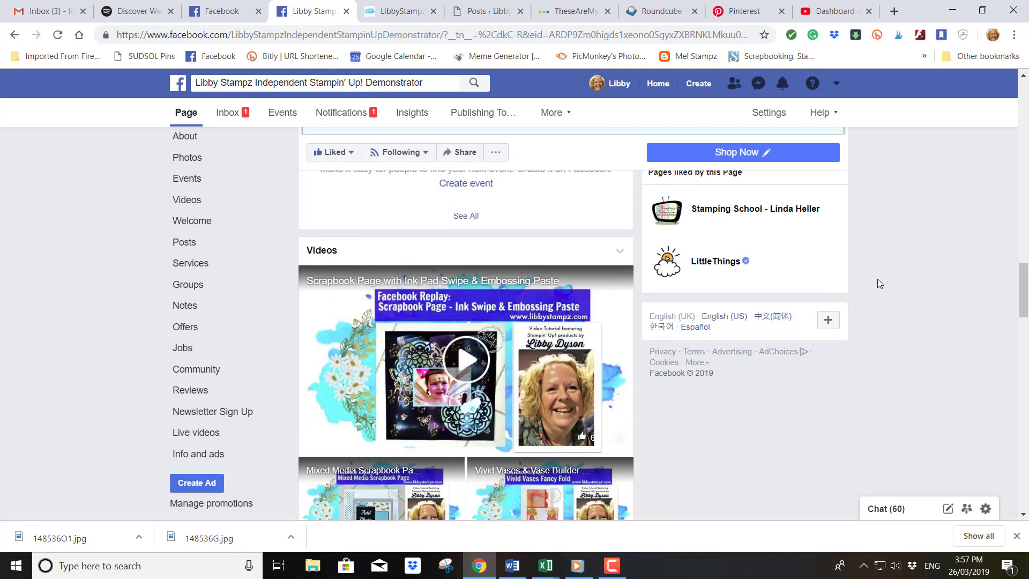
scroll(877, 278, "down", 8)
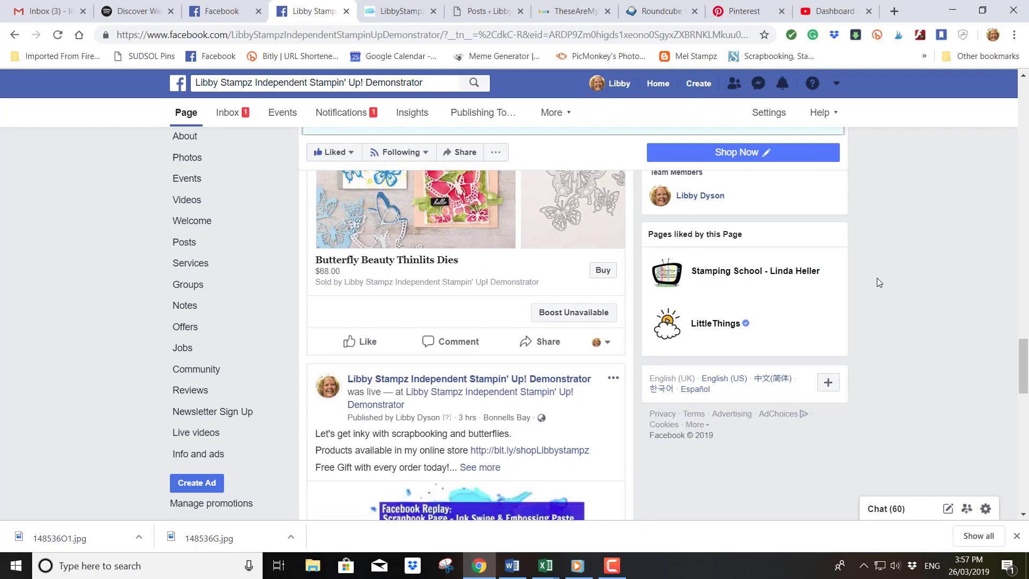
scroll(877, 277, "up", 2)
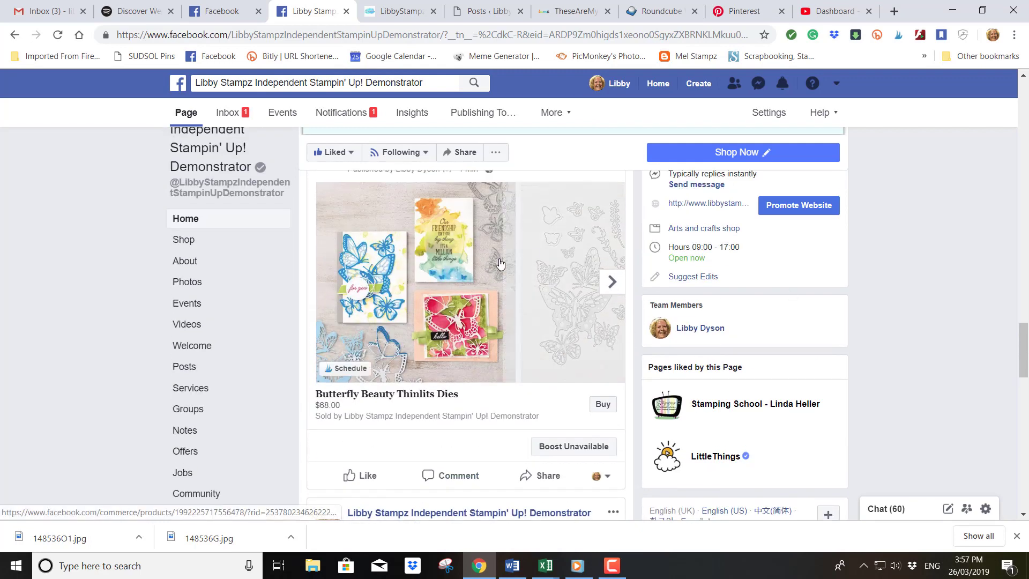
scroll(926, 279, "down", 5)
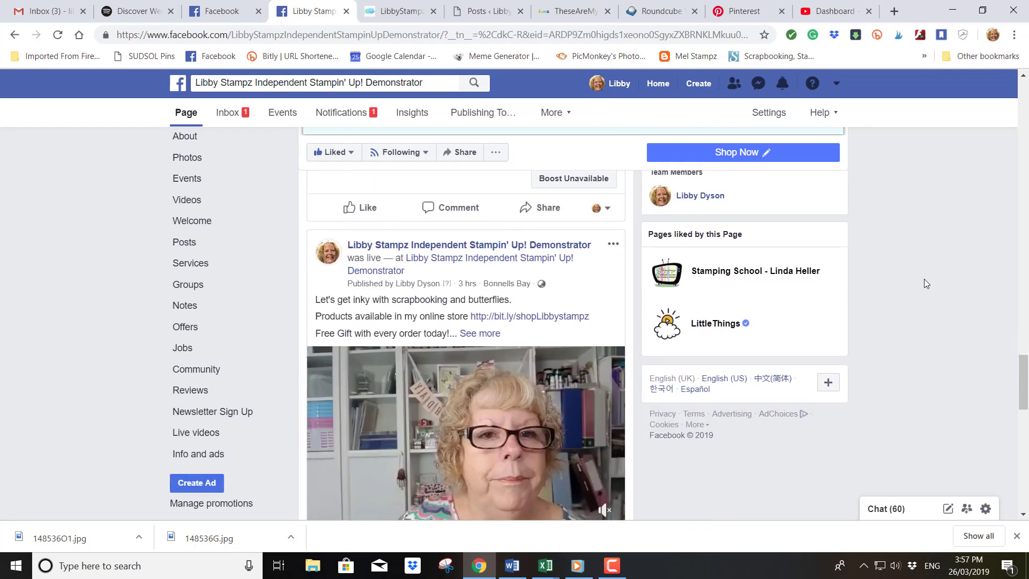
scroll(924, 279, "up", 2)
scroll(924, 279, "down", 6)
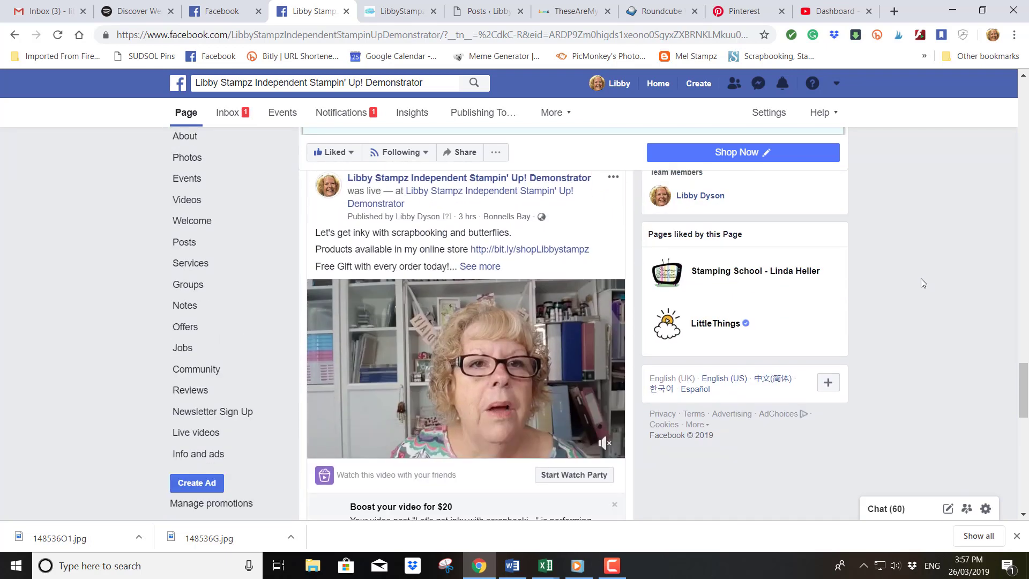
scroll(551, 273, "down", 3)
scroll(551, 273, "up", 3)
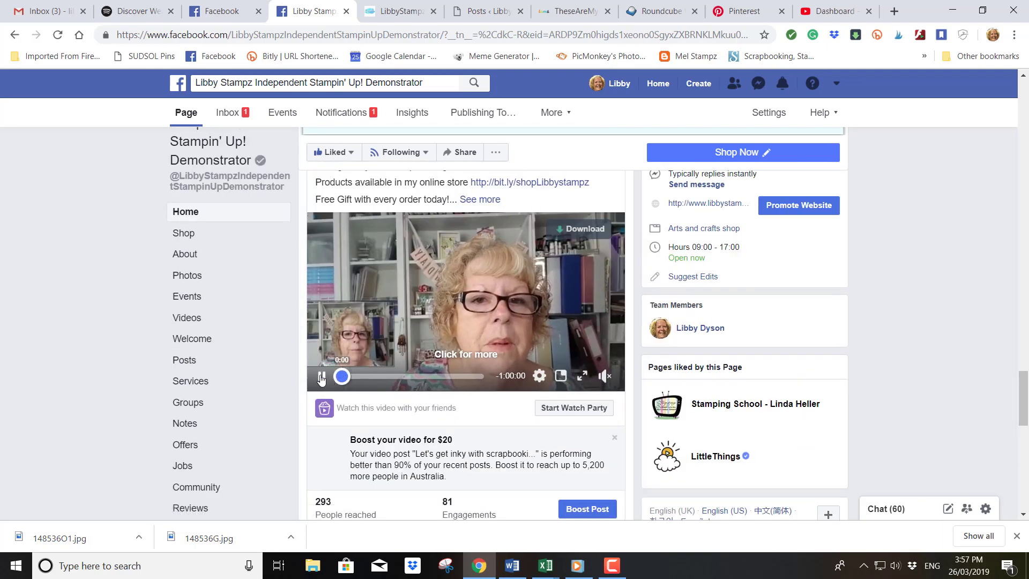
scroll(948, 339, "down", 5)
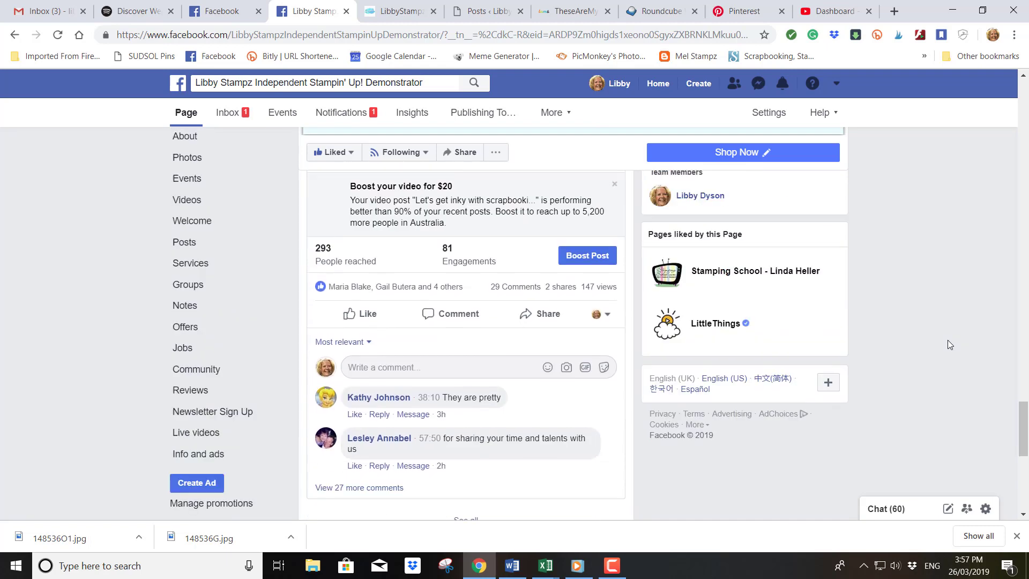
scroll(947, 339, "up", 5)
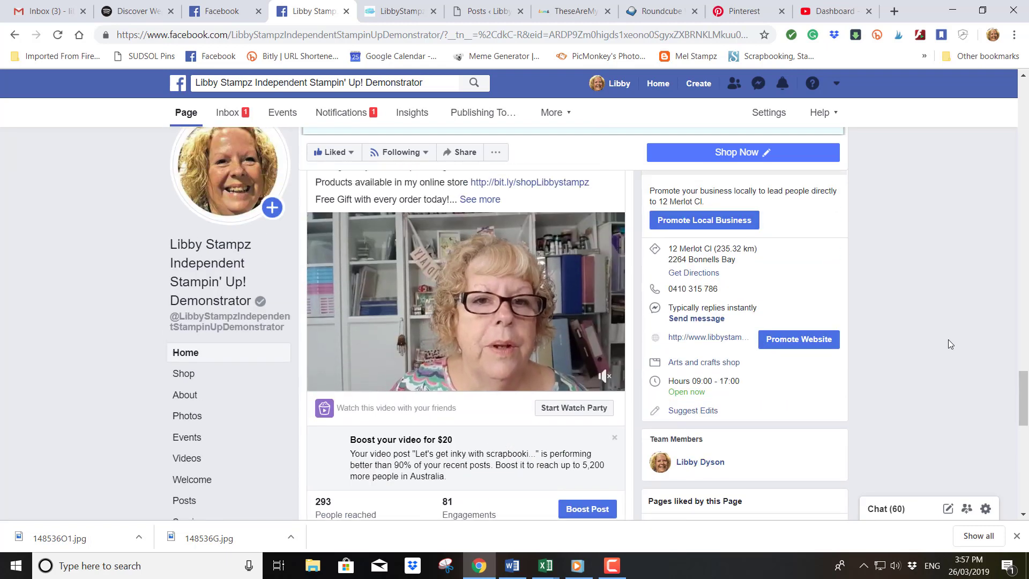
scroll(948, 339, "down", 4)
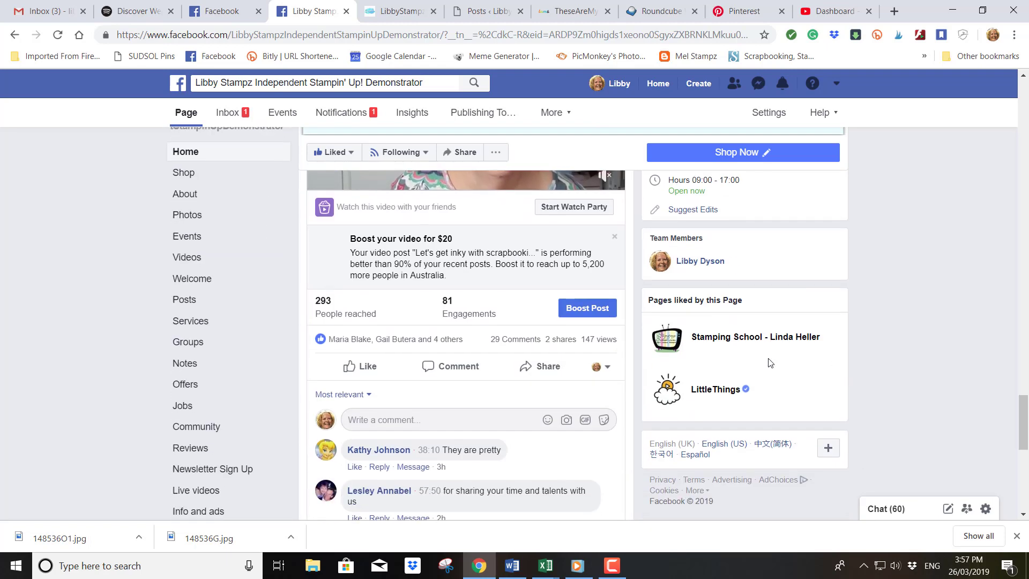
- Open the newest video from the Page's list of videos to check its title and thumbnail
left_click(197, 260)
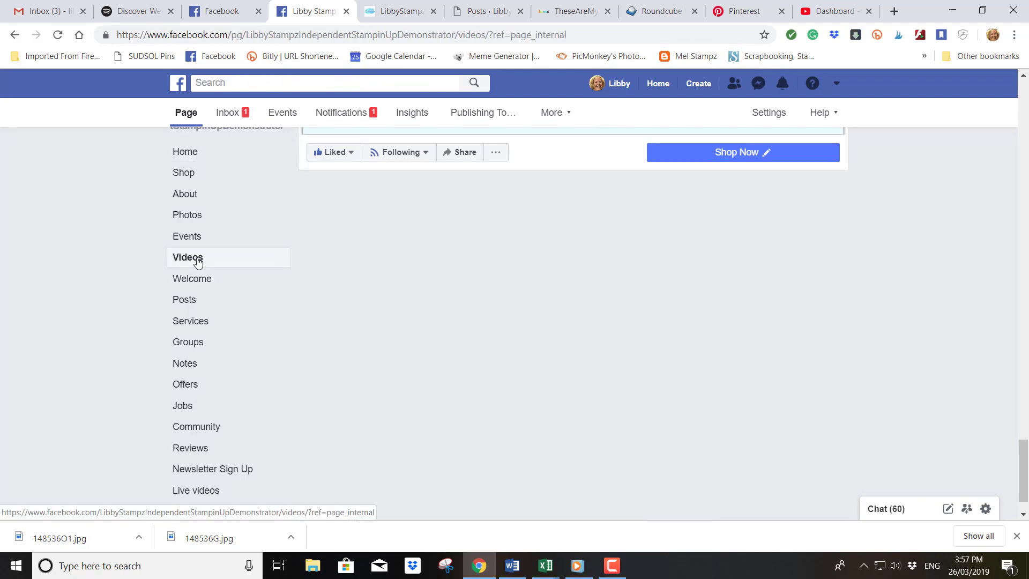
scroll(97, 262, "up", 15)
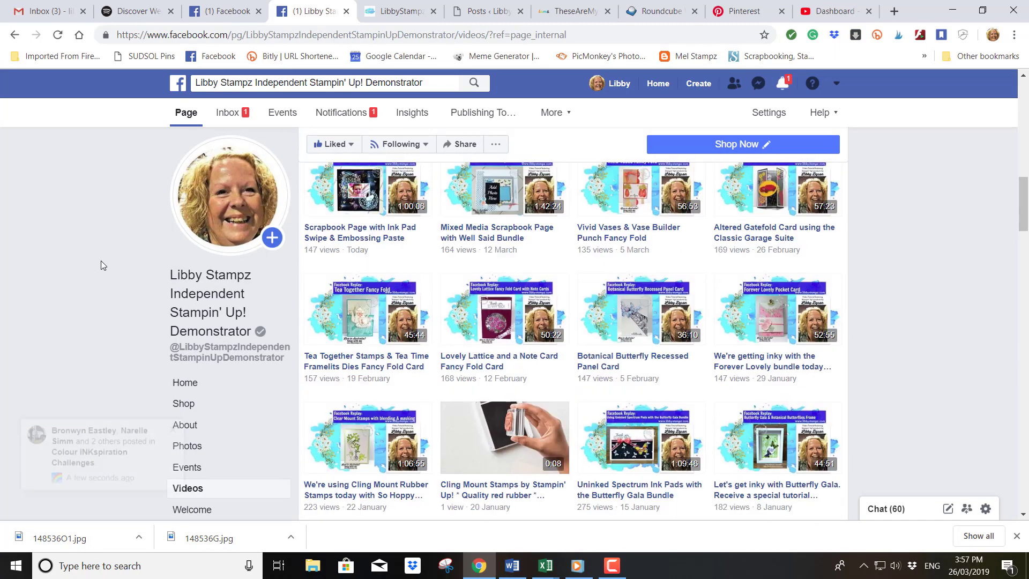
scroll(101, 261, "down", 5)
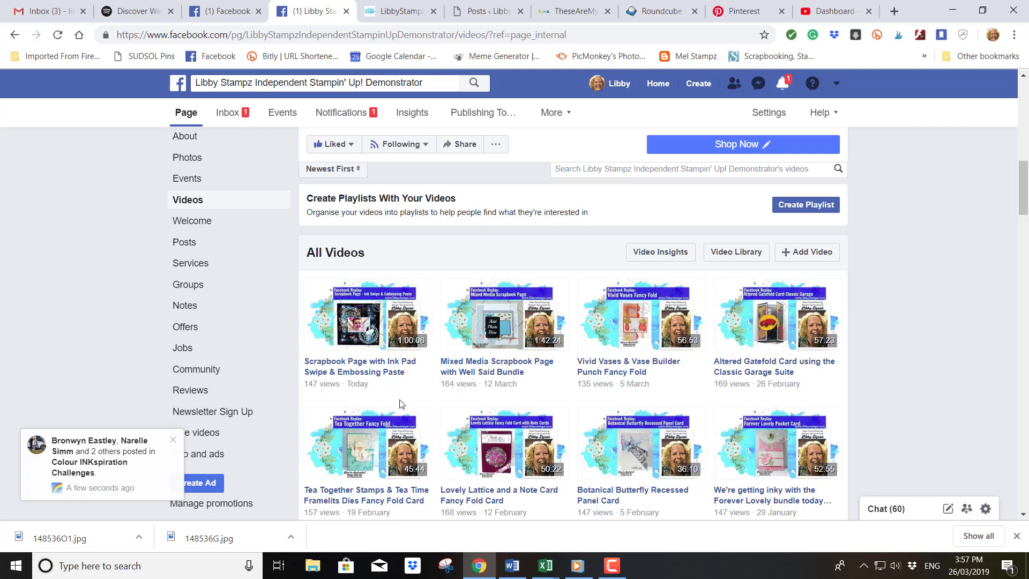
left_click(374, 345)
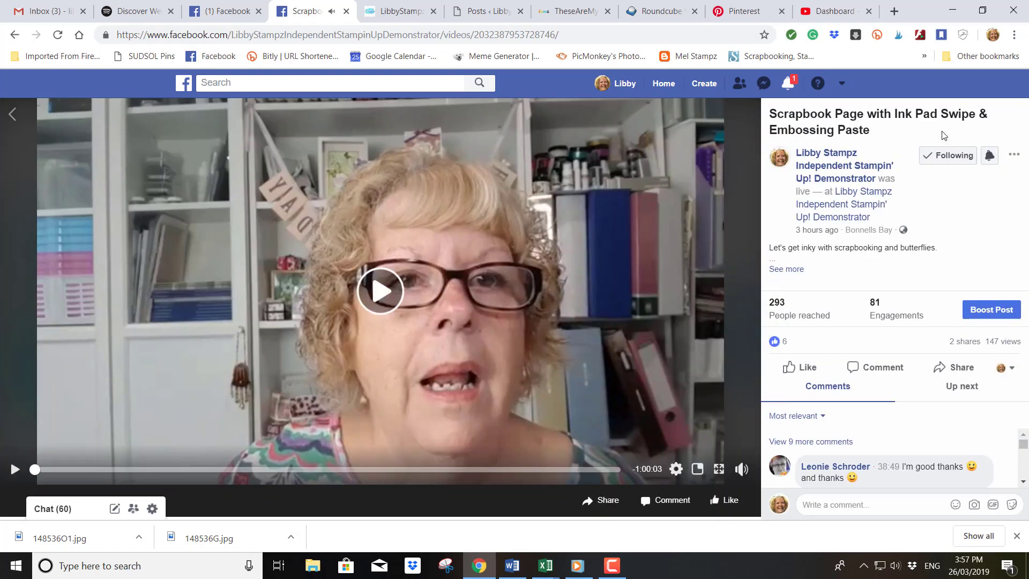
- Return to the Page, view its notifications, and open the comments section of the Page inbox
left_click(821, 167)
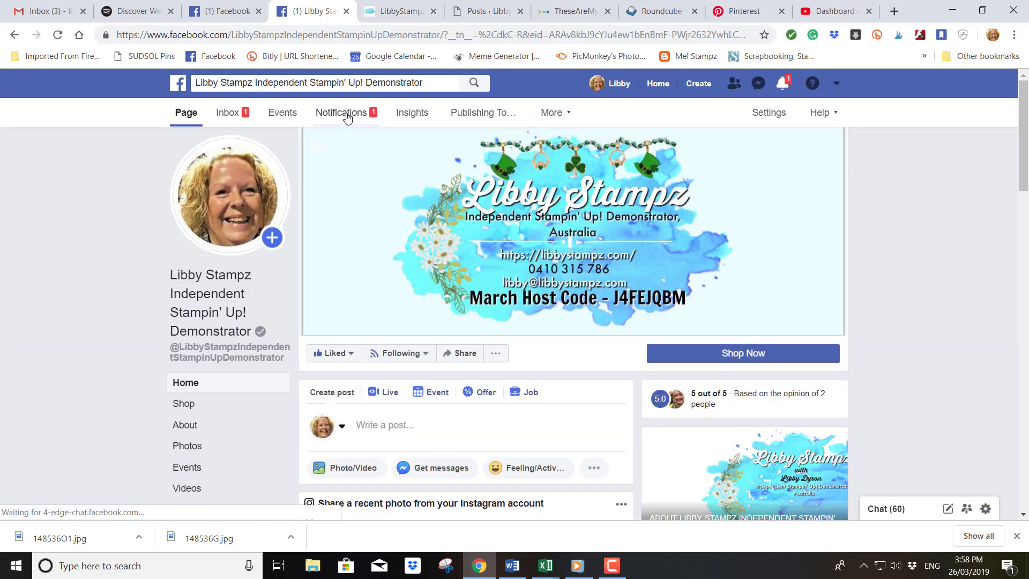
left_click(346, 113)
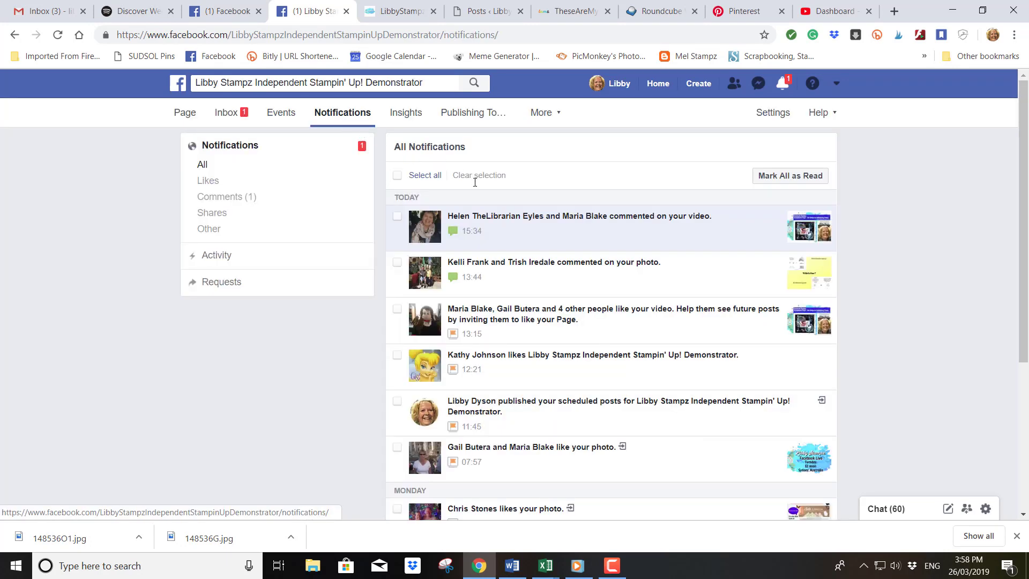
left_click(227, 112)
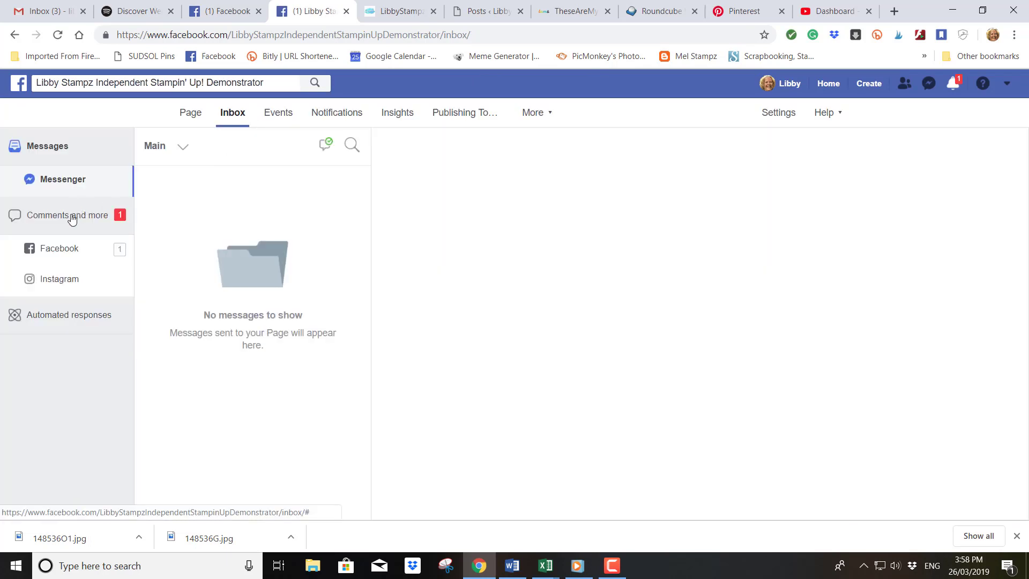
left_click(73, 217)
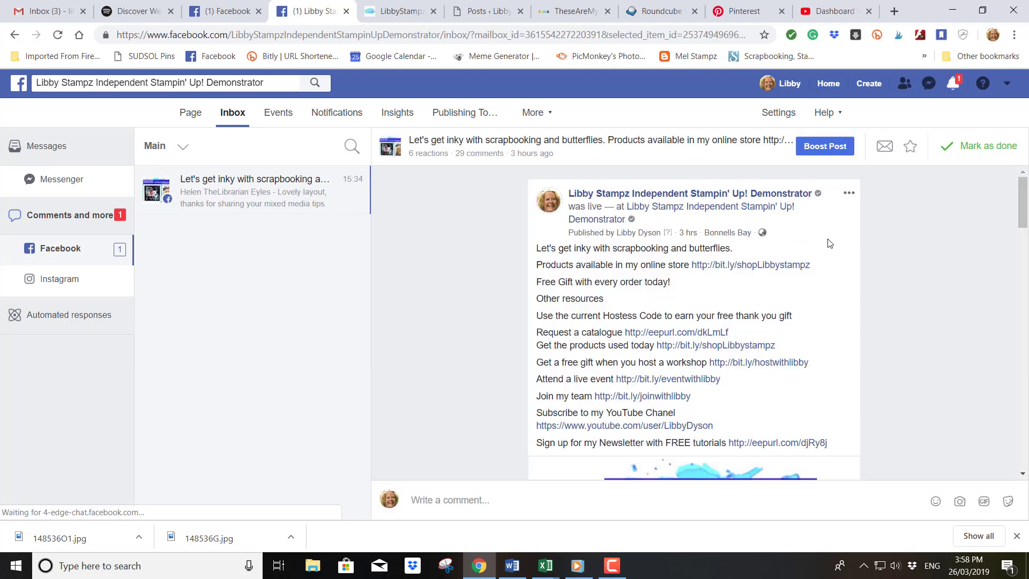
- Like the newest comment on the live video post and mark the inbox conversation as done
scroll(947, 278, "down", 6)
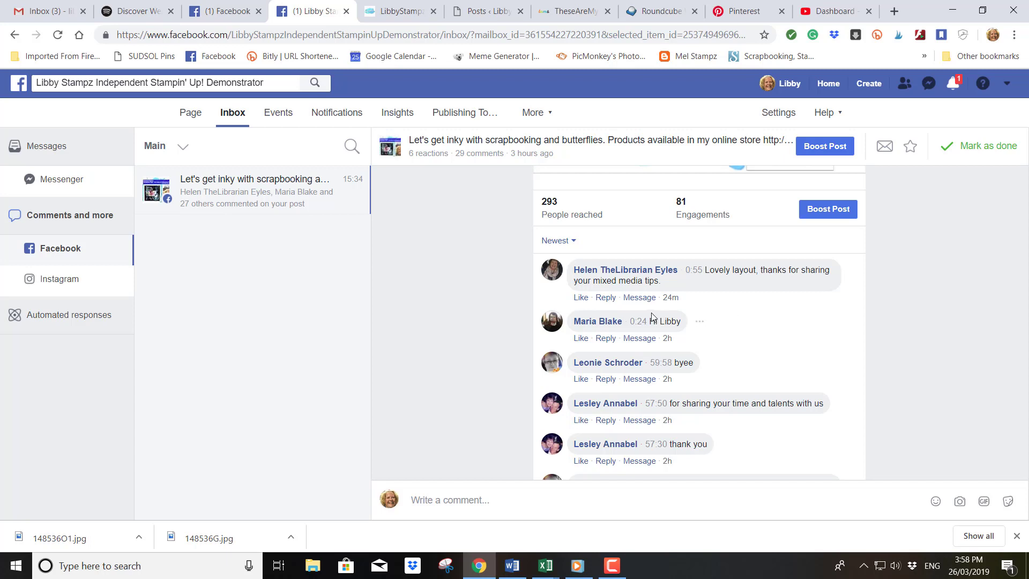
left_click(583, 298)
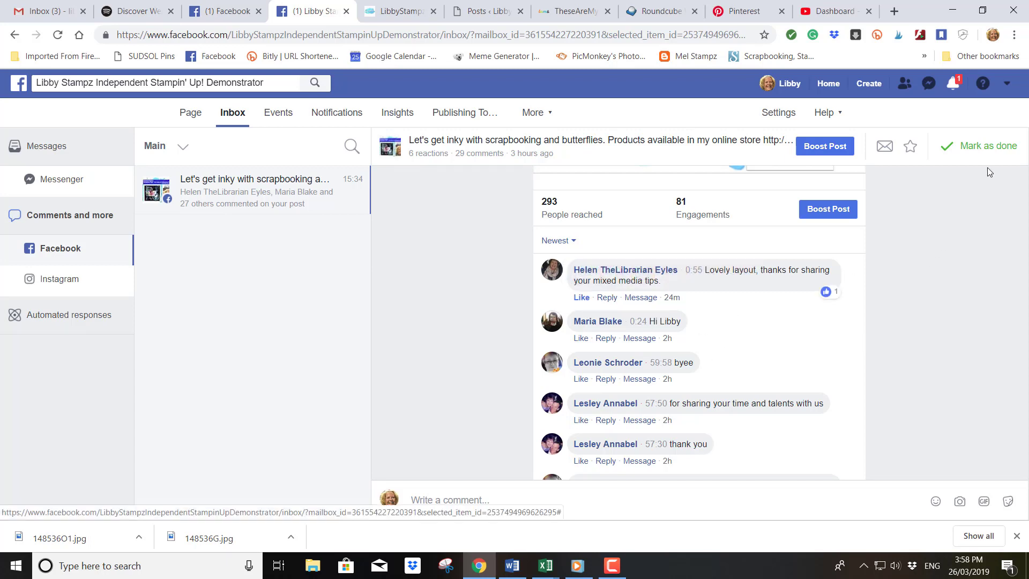
left_click(986, 147)
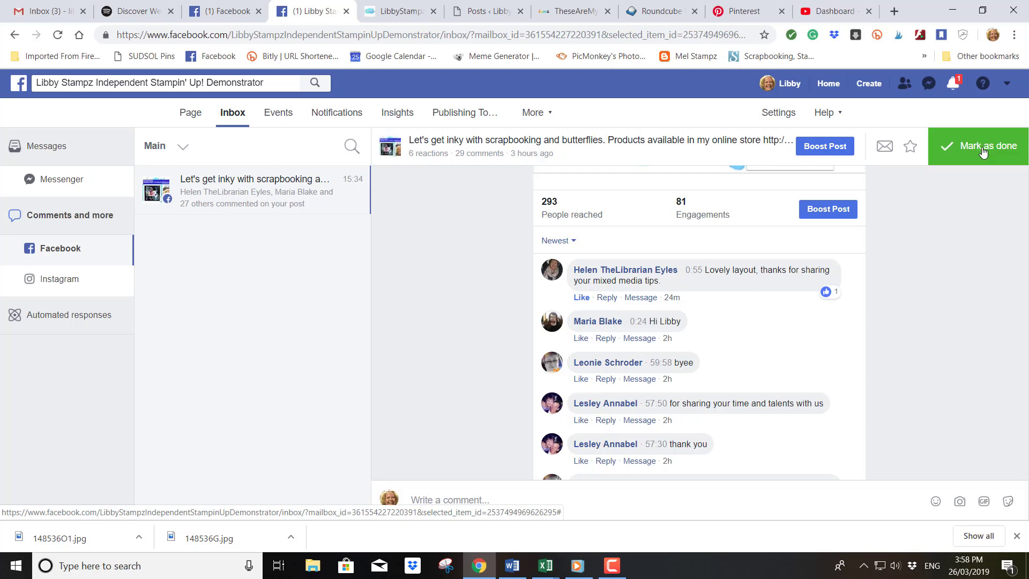